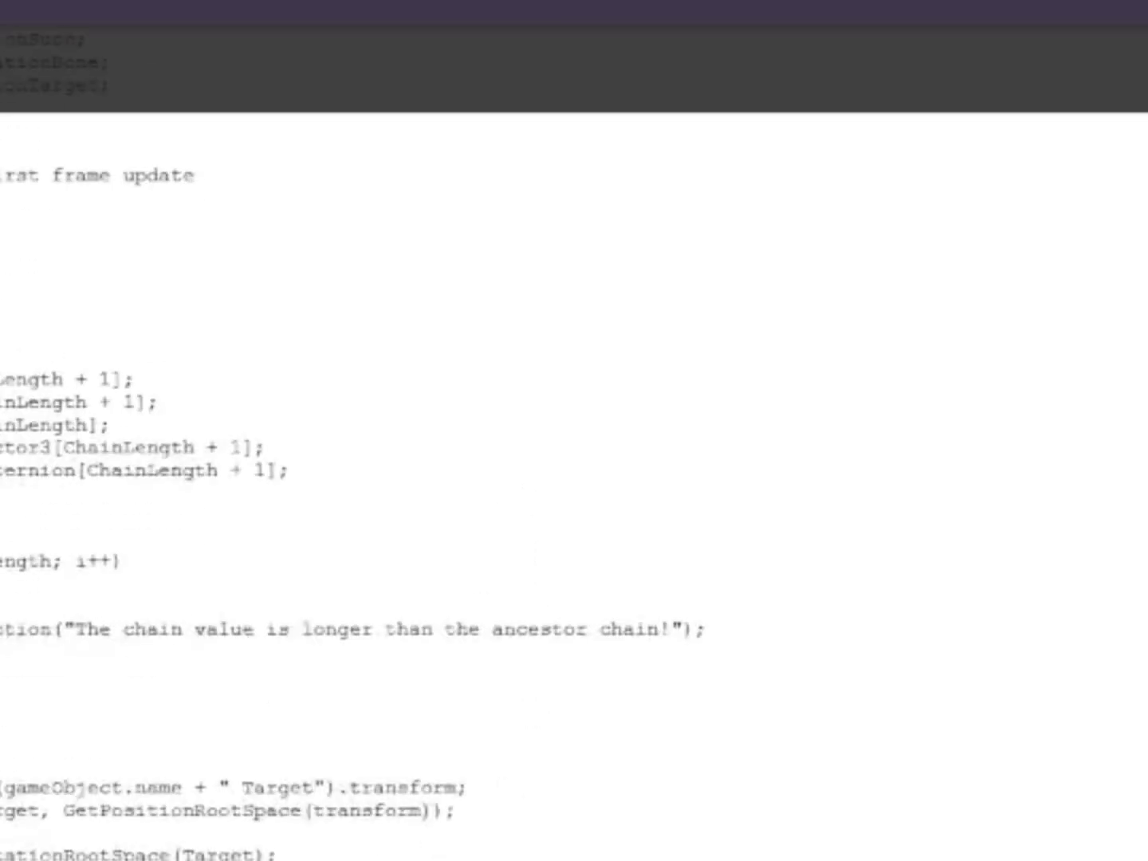
Look through the source code of the inverse kinematics script
scroll(474, 597, down, 10)
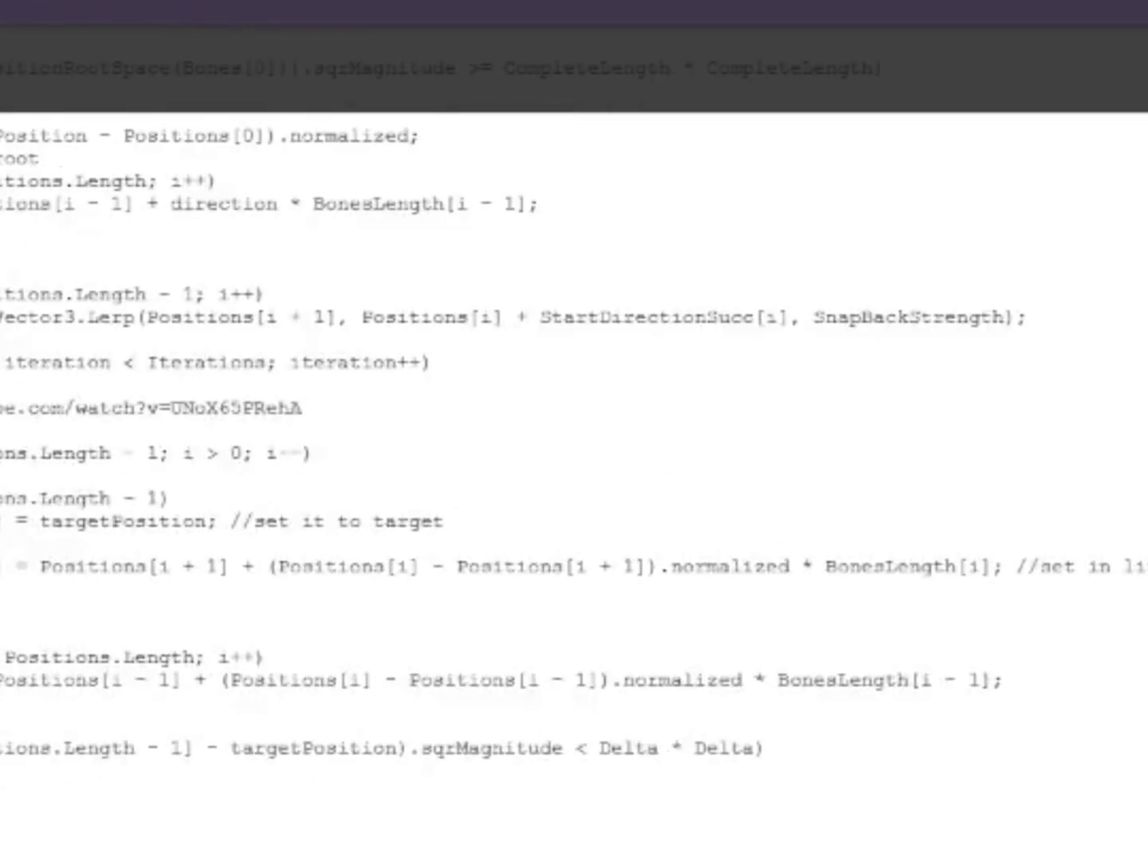
scroll(474, 598, up, 15)
scroll(449, 470, up, 5)
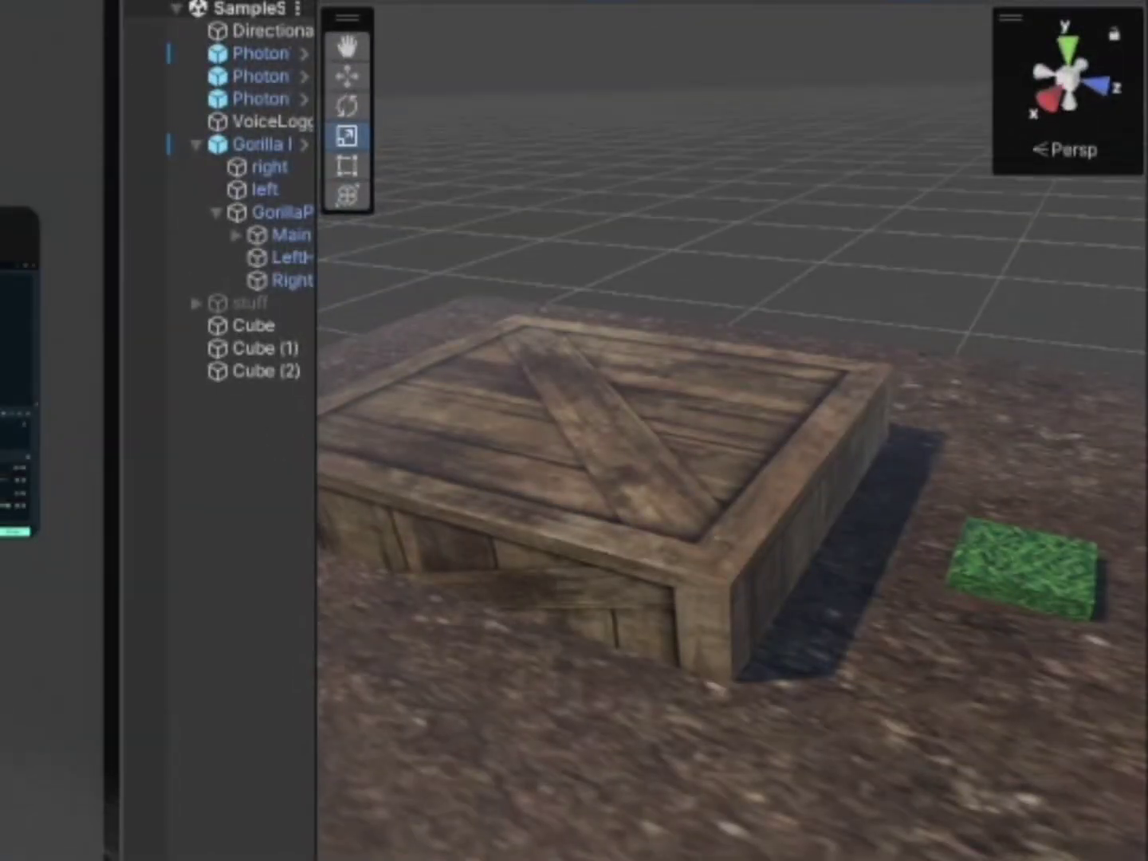
Create a C# script named FastIKFabric in the scripts!!!!!!!!!!!! folder
right_click(927, 311)
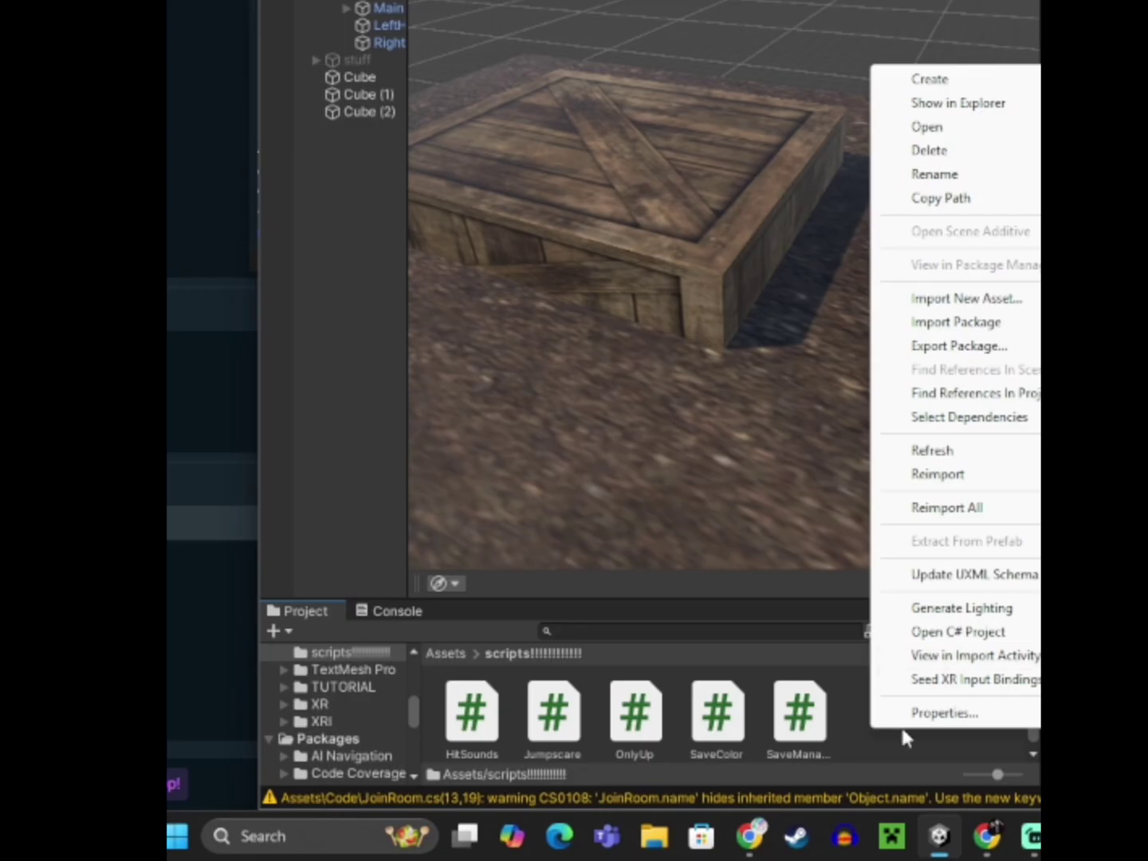
click(902, 736)
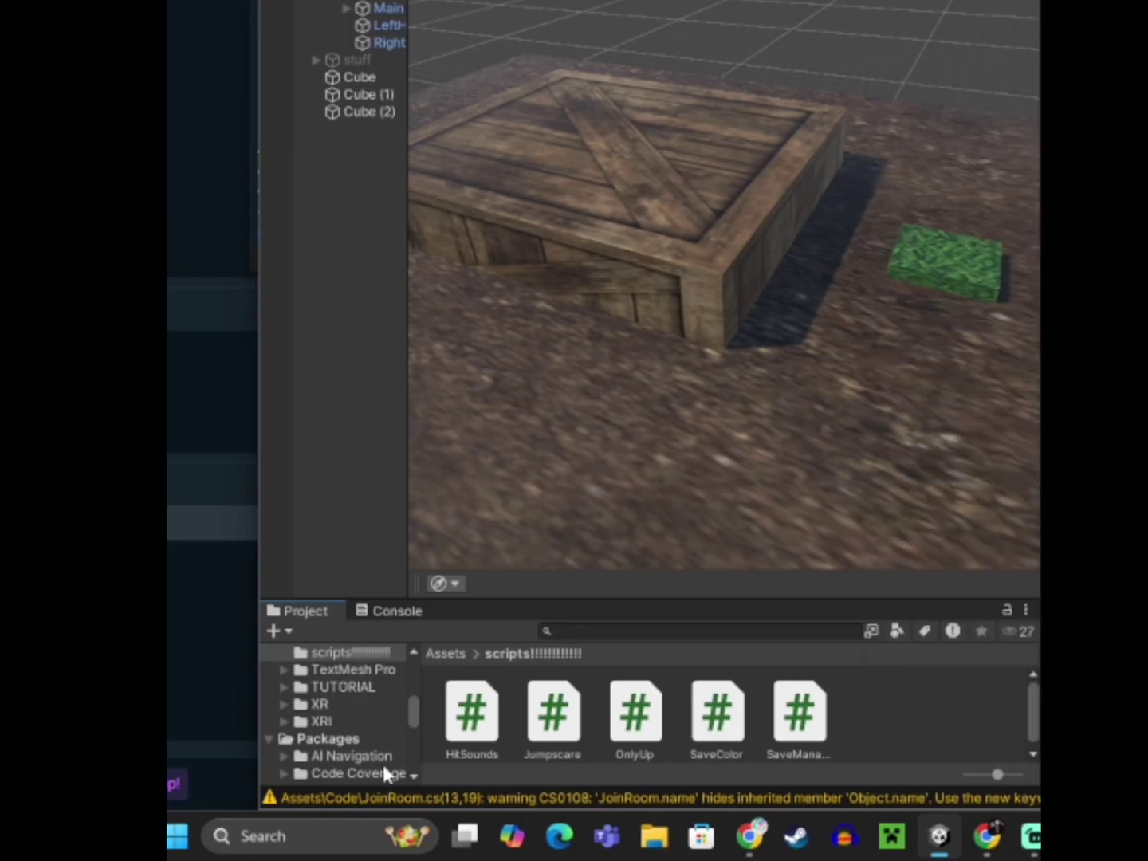
right_click(442, 700)
mouse_move(666, 36)
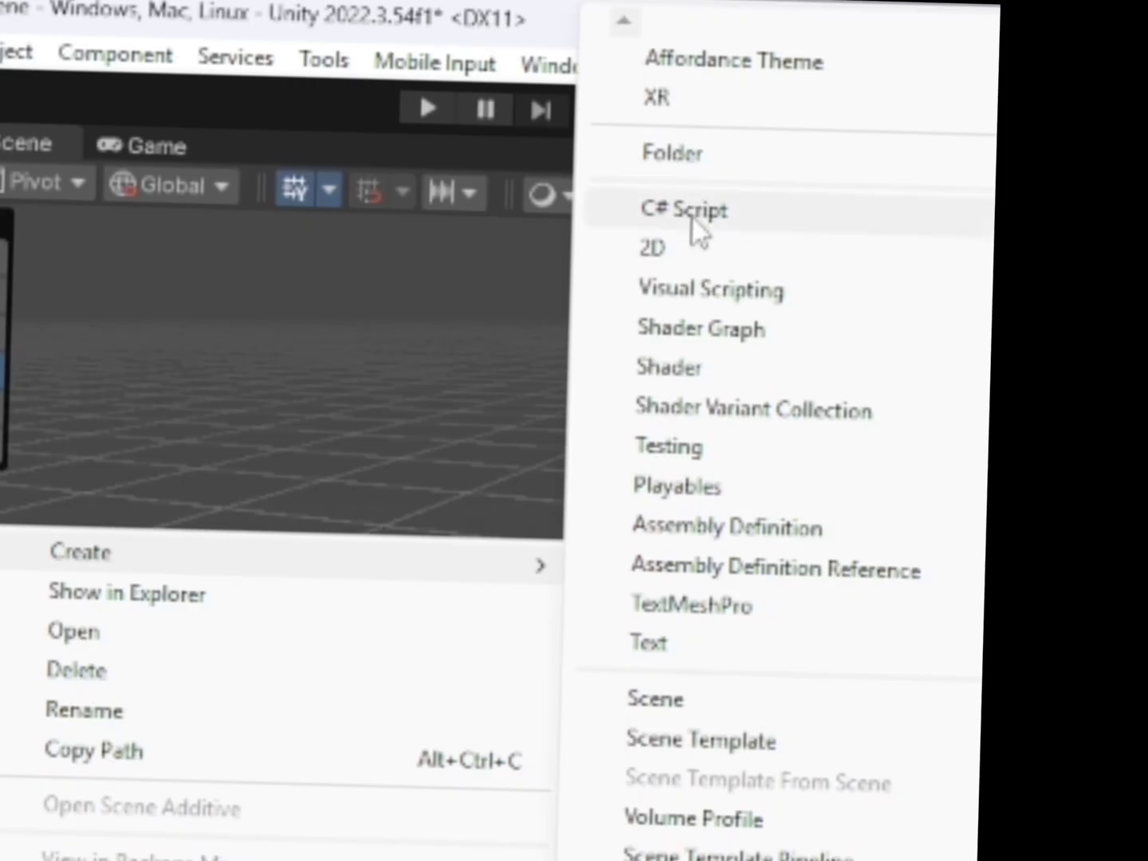
click(693, 215)
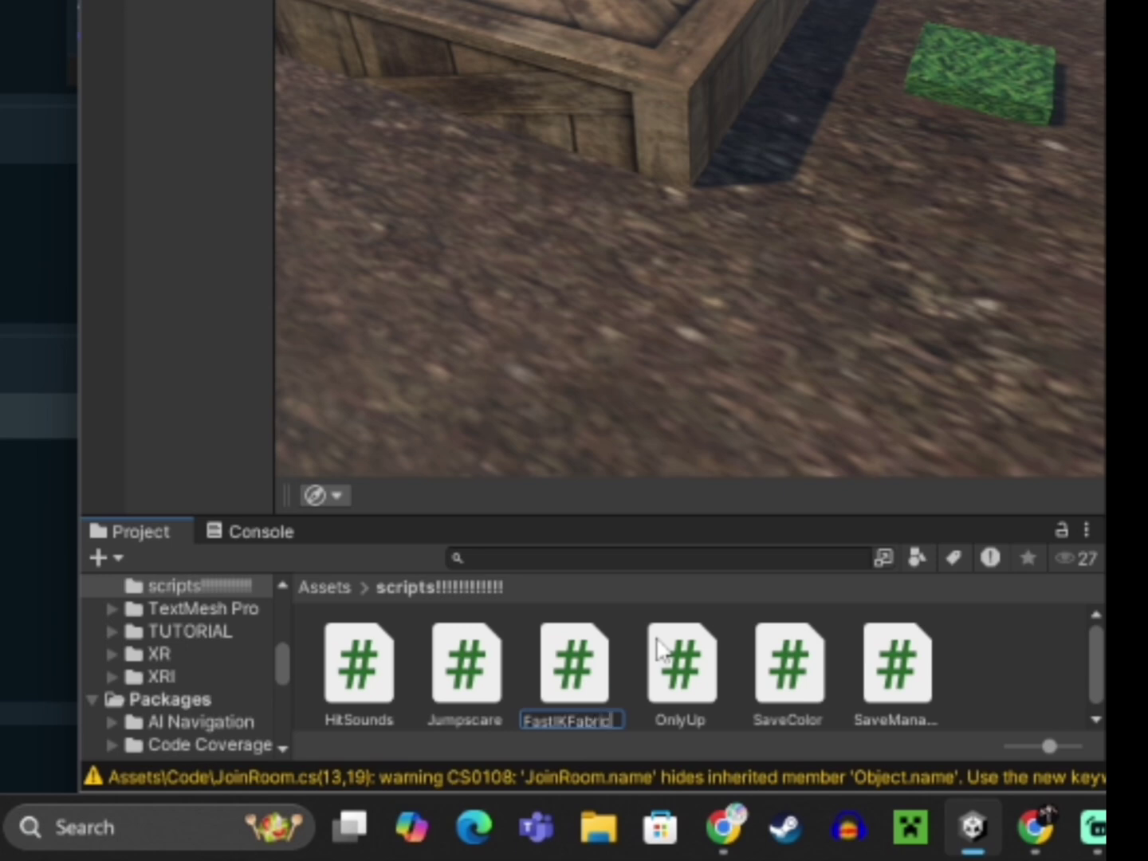
key(Return)
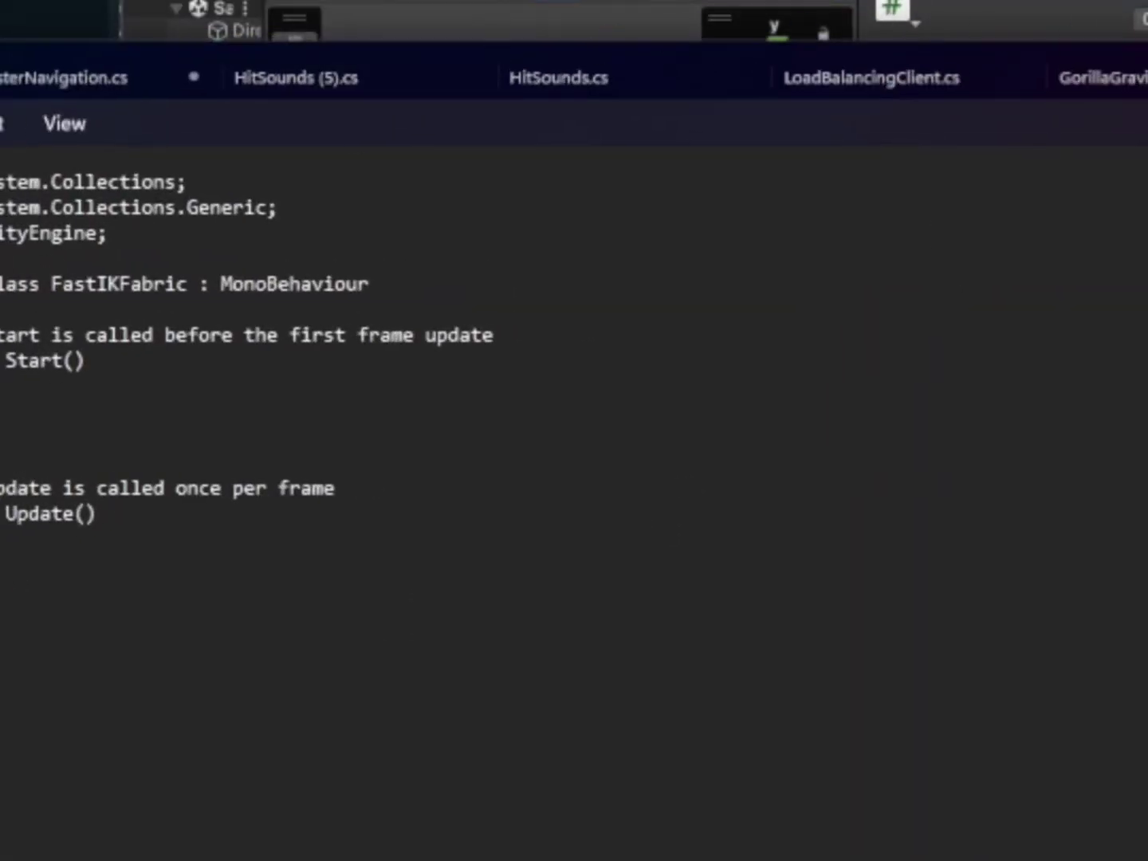
Replace all default code in the FastIKFabric script with the copied Fabrik IK solver code, then save and close the file
drag(1147, 61, 956, 0)
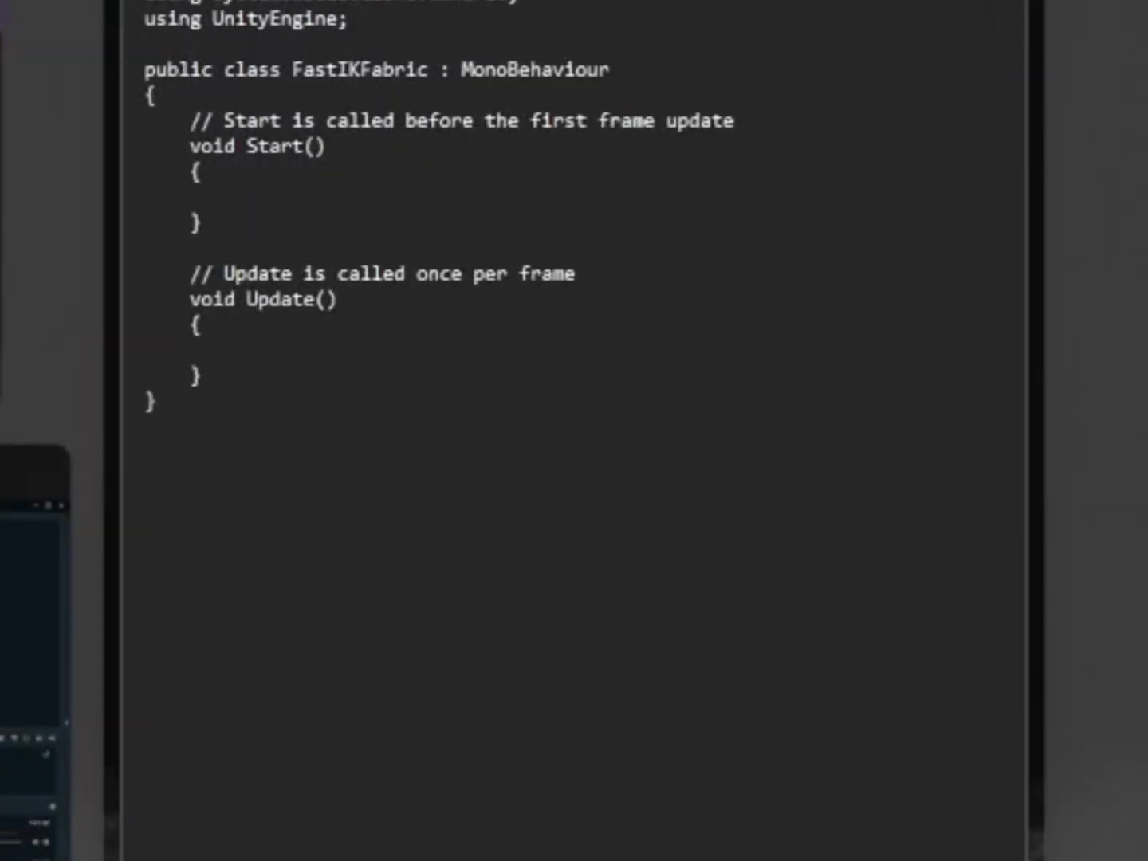
key(ctrl+a)
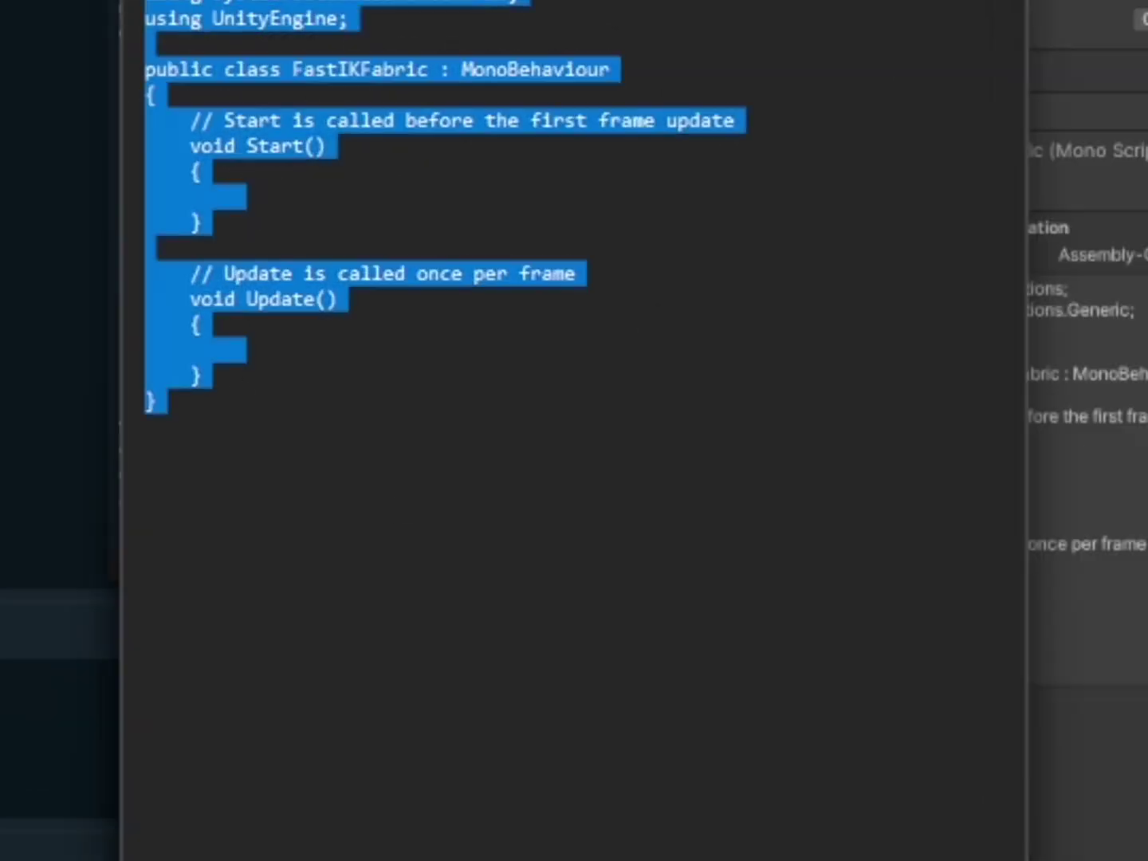
key(BackSpace)
key(ctrl+v)
scroll(598, 750, up, 20)
scroll(603, 814, up, 20)
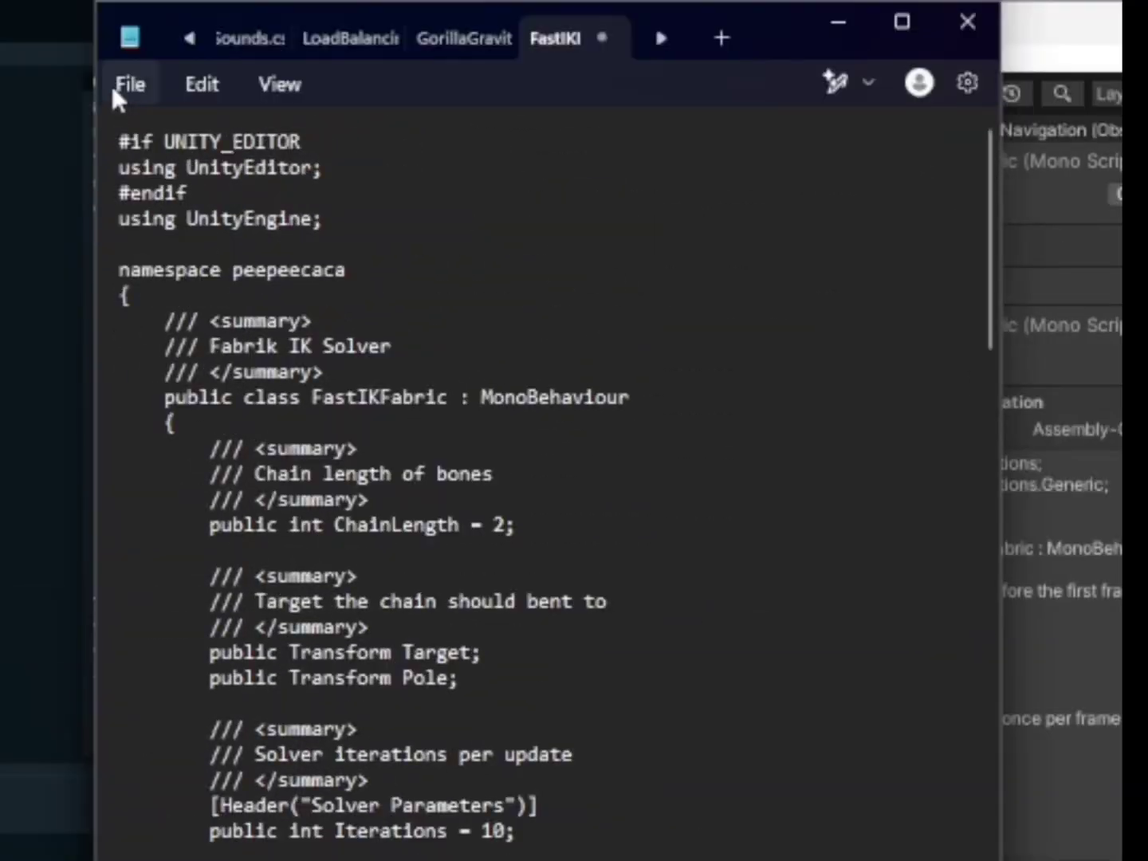
click(116, 85)
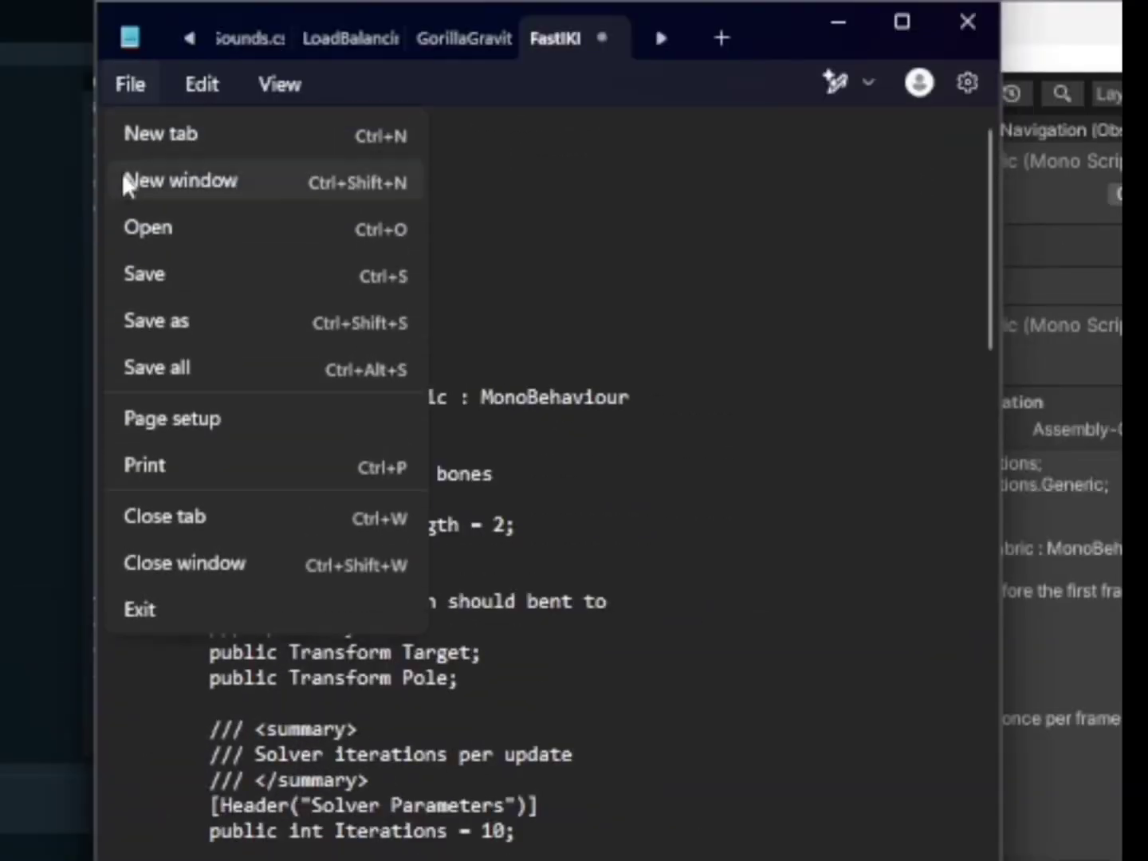
click(152, 275)
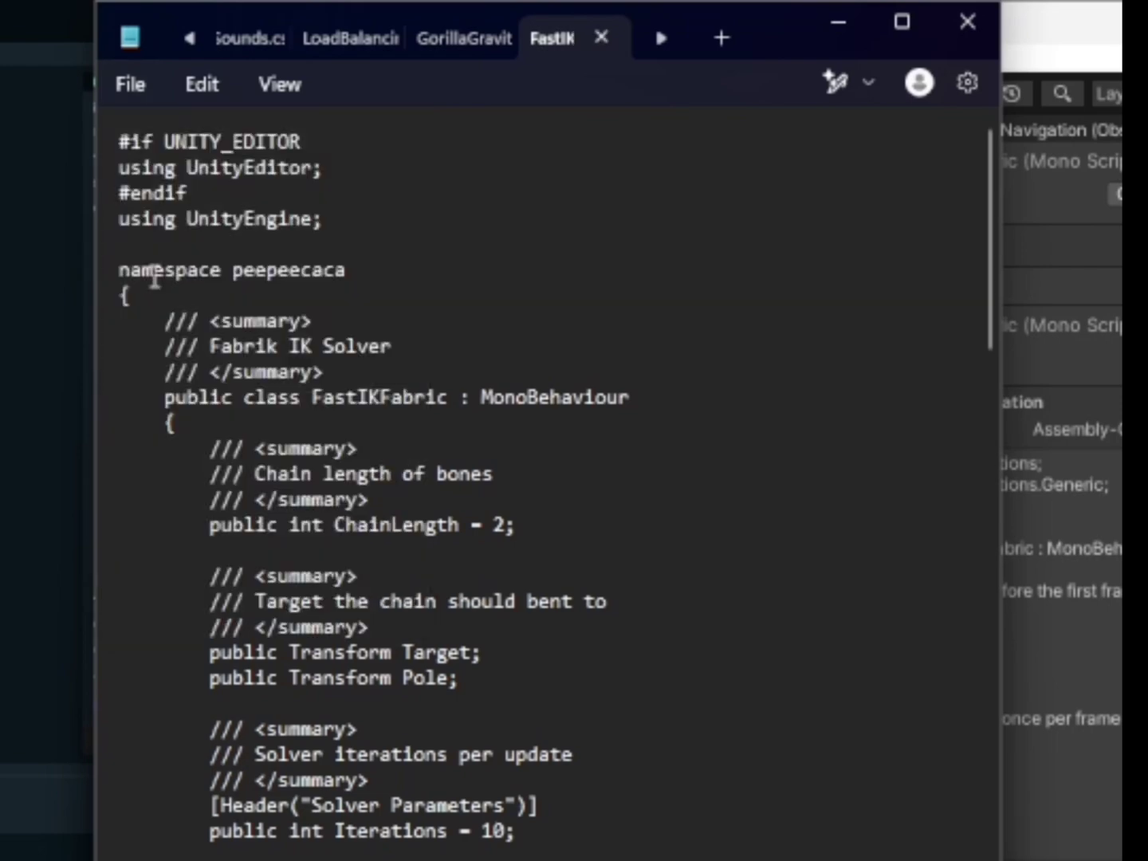
click(979, 24)
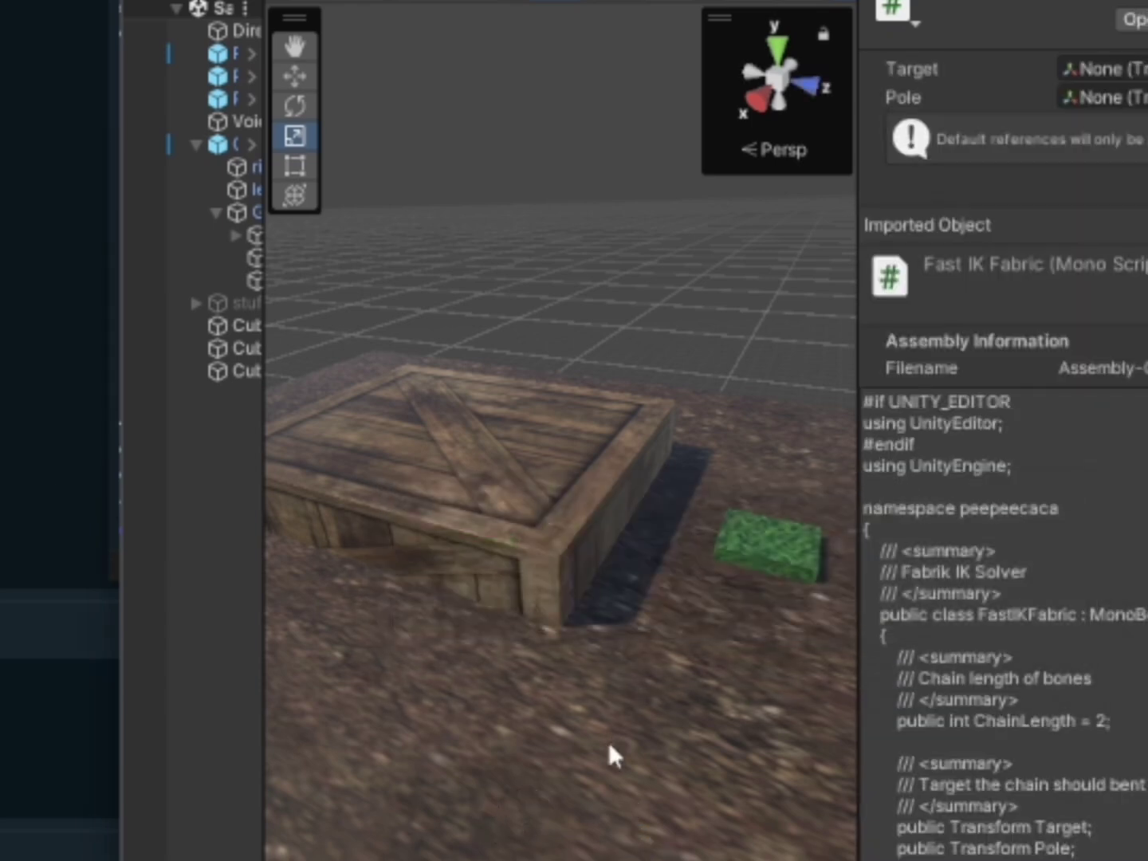
Open the Player prefab from the Assets/Resources/PhotonVR folder for editing
right_drag(605, 771, 550, 736)
mouse_move(549, 735)
alt+mouse_down()
mouse_move(641, 770)
mouse_move(531, 721)
alt+mouse_up()
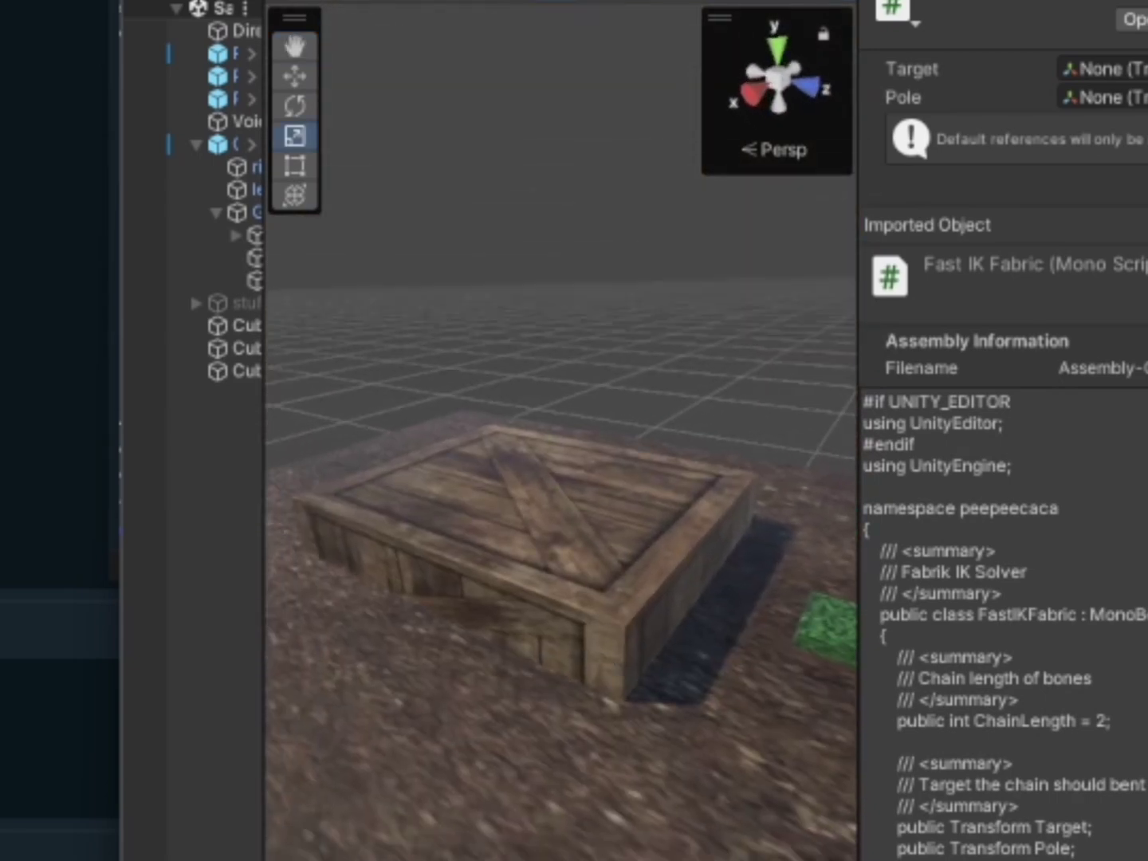
scroll(840, 530, down, 2)
scroll(743, 584, down, 3)
scroll(812, 576, up, 3)
scroll(838, 571, up, 1)
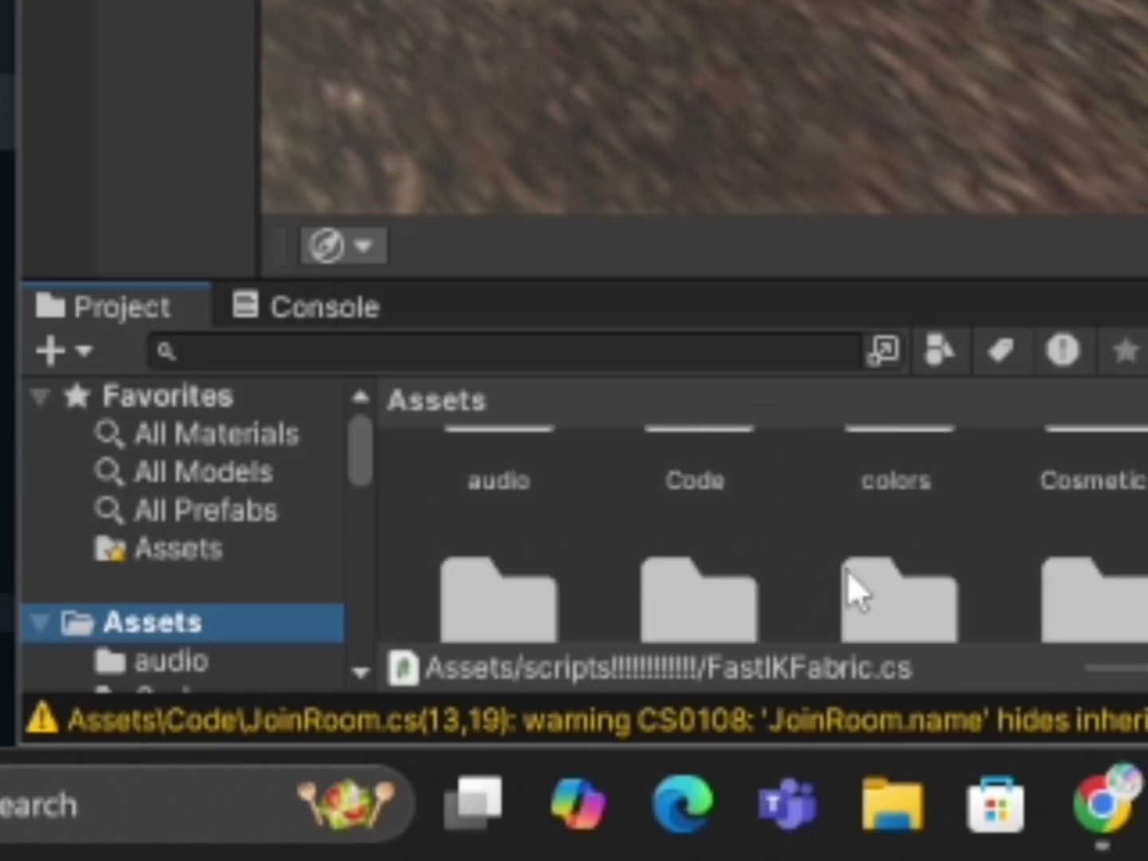
scroll(958, 568, down, 3)
scroll(1003, 570, down, 5)
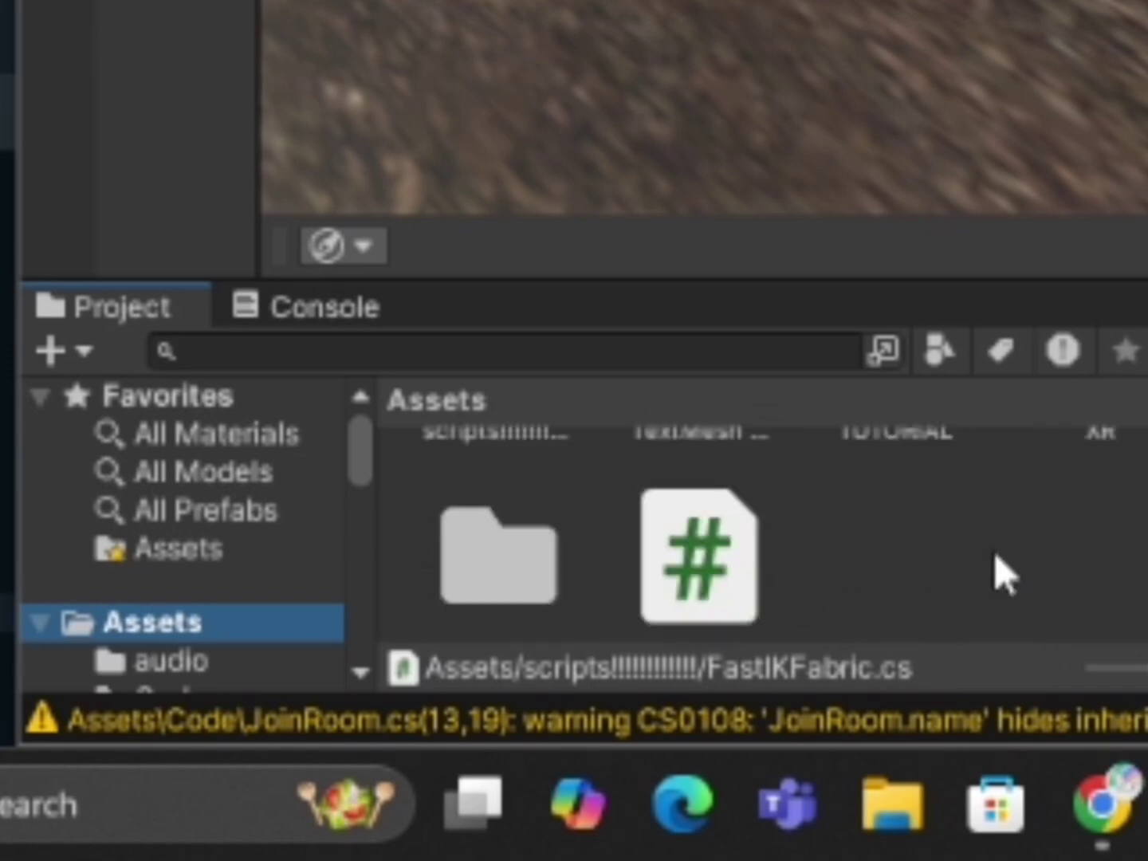
scroll(942, 590, up, 2)
scroll(925, 574, up, 2)
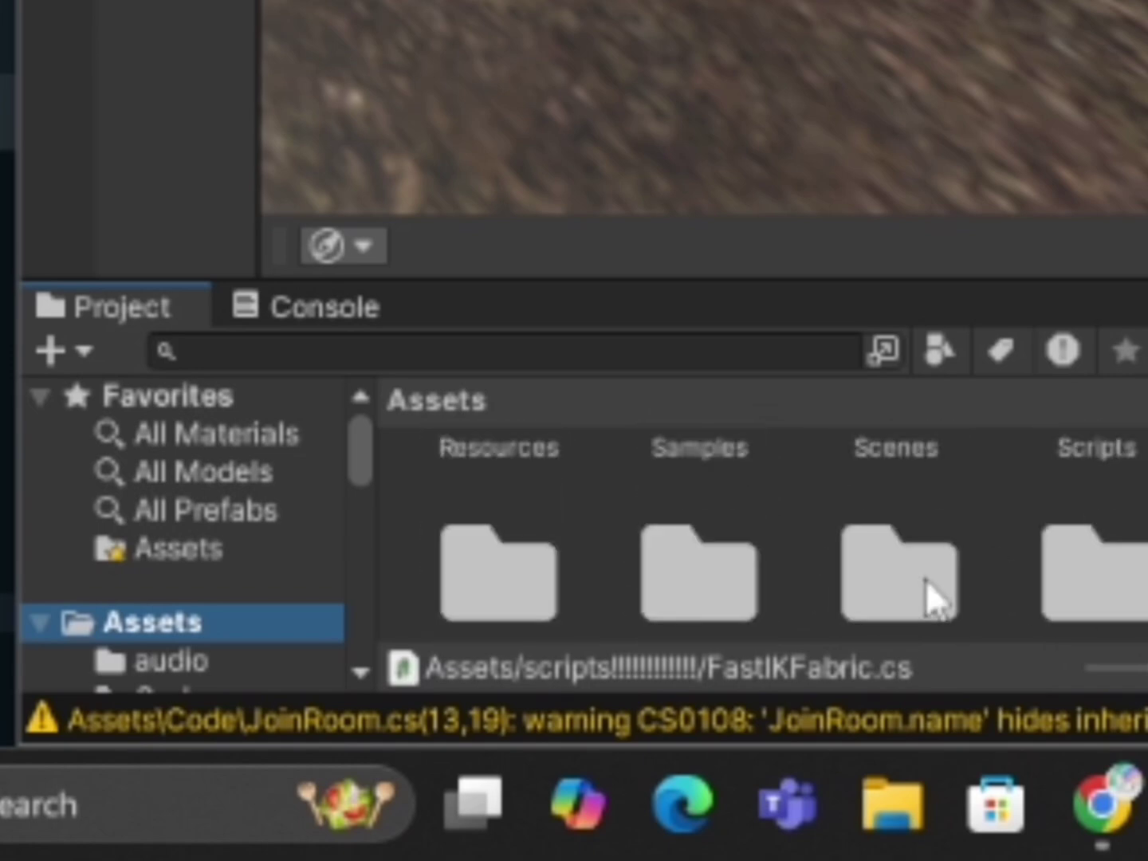
scroll(618, 556, up, 1)
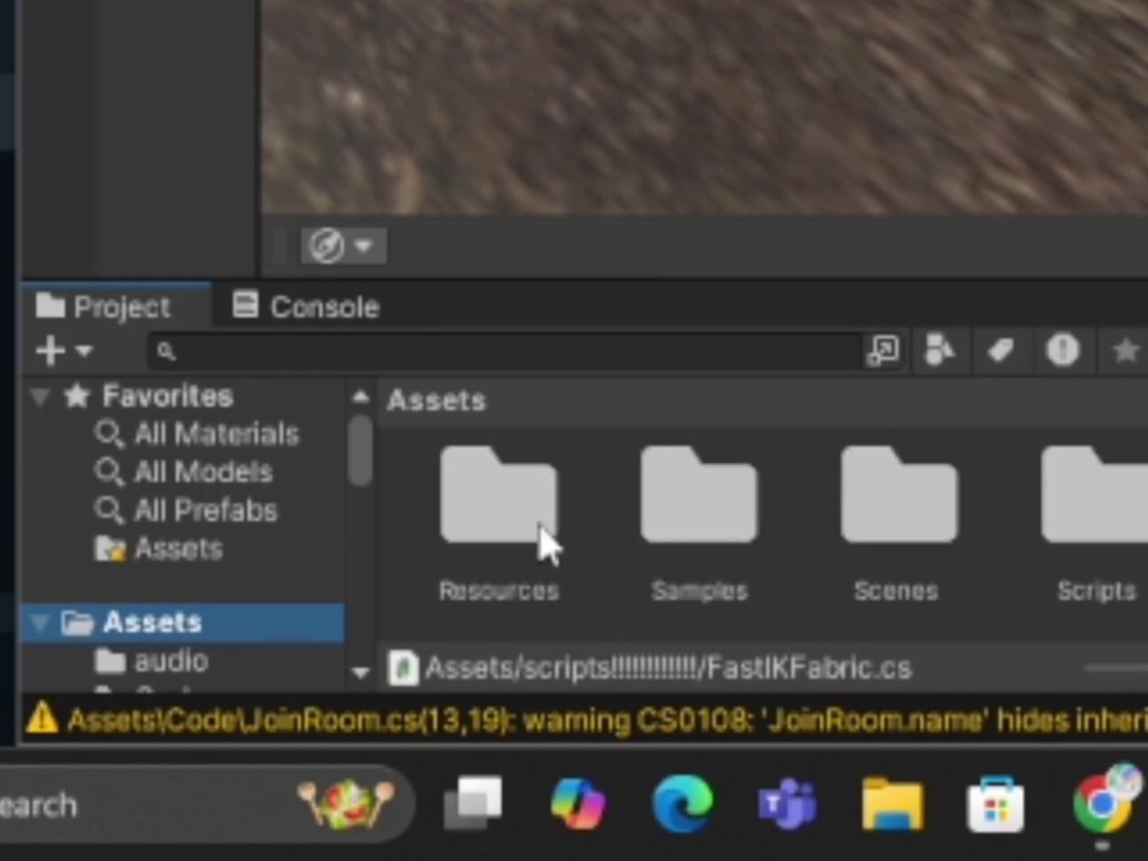
double_click(494, 511)
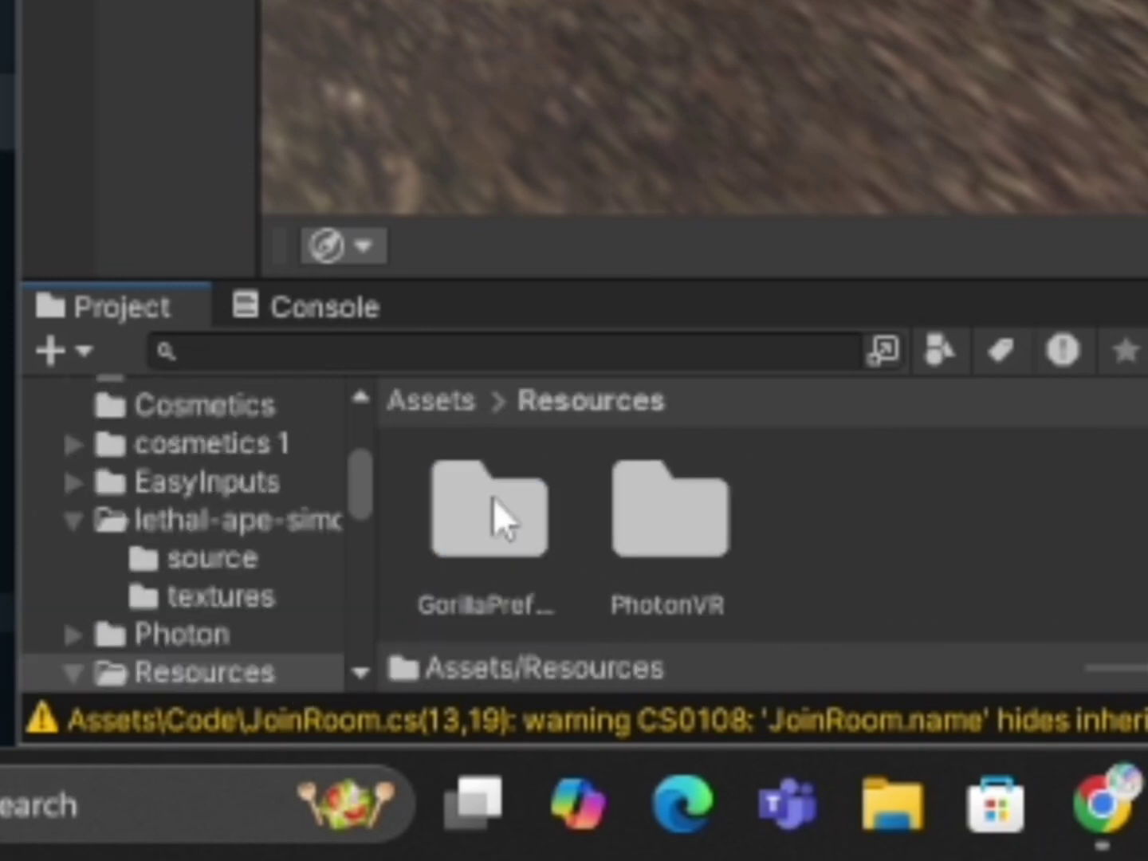
click(690, 533)
double_click(690, 529)
double_click(1054, 545)
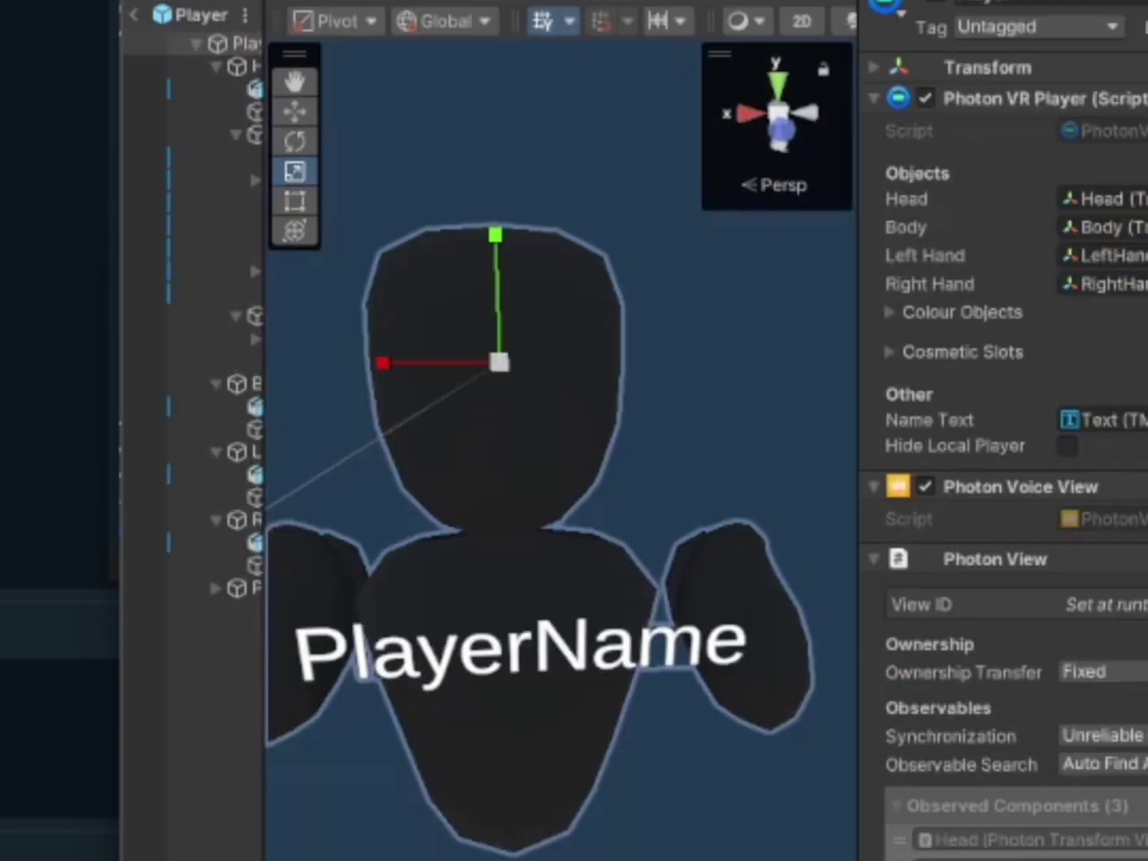
click(519, 858)
right_drag(520, 820, 528, 740)
key(s)
key(w)
key(s)
key(w)
key(s)
key(w)
key(s)
key(w)
key(w)
key(s)
key(w)
key(s)
key(w)
key(s)
key(w)
key(s)
key(w)
key(s)
key(w)
key(s)
key(w)
key(s)
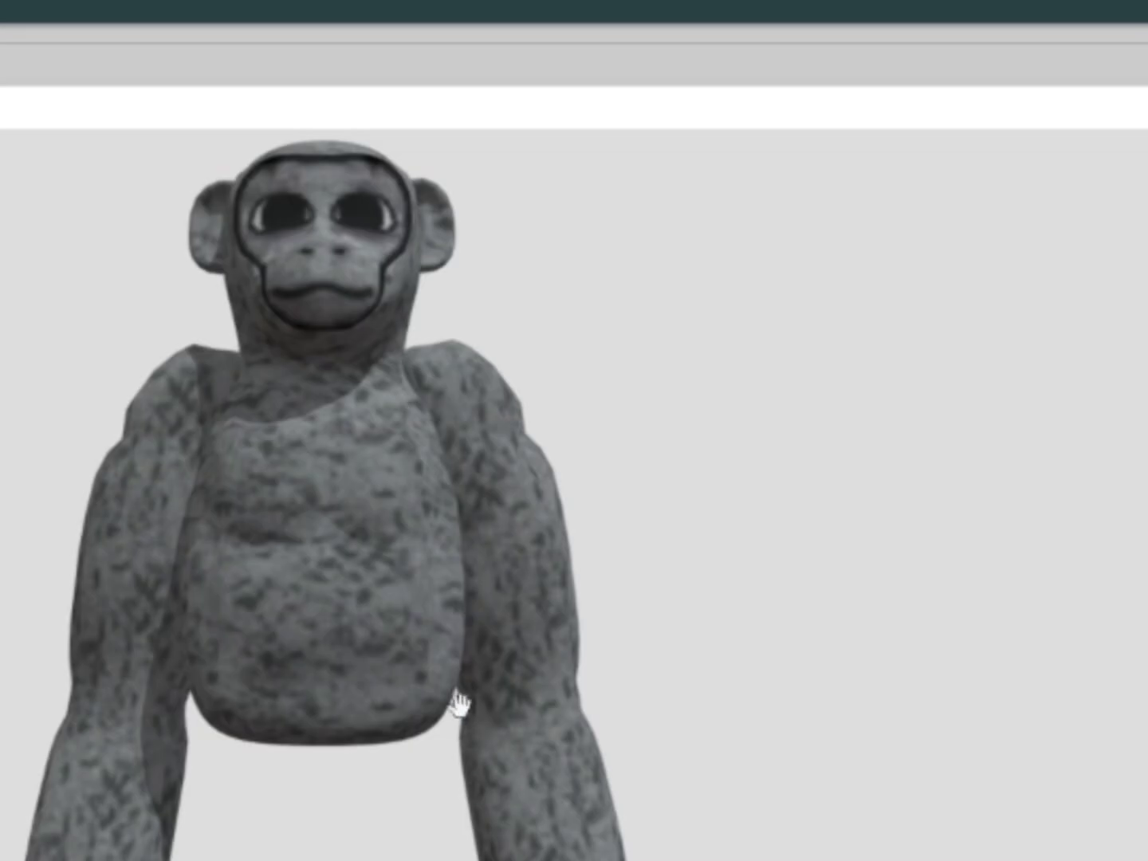
Examine the gray gorilla model from the front and side in the web page's 3D preview
drag(375, 737, 419, 556)
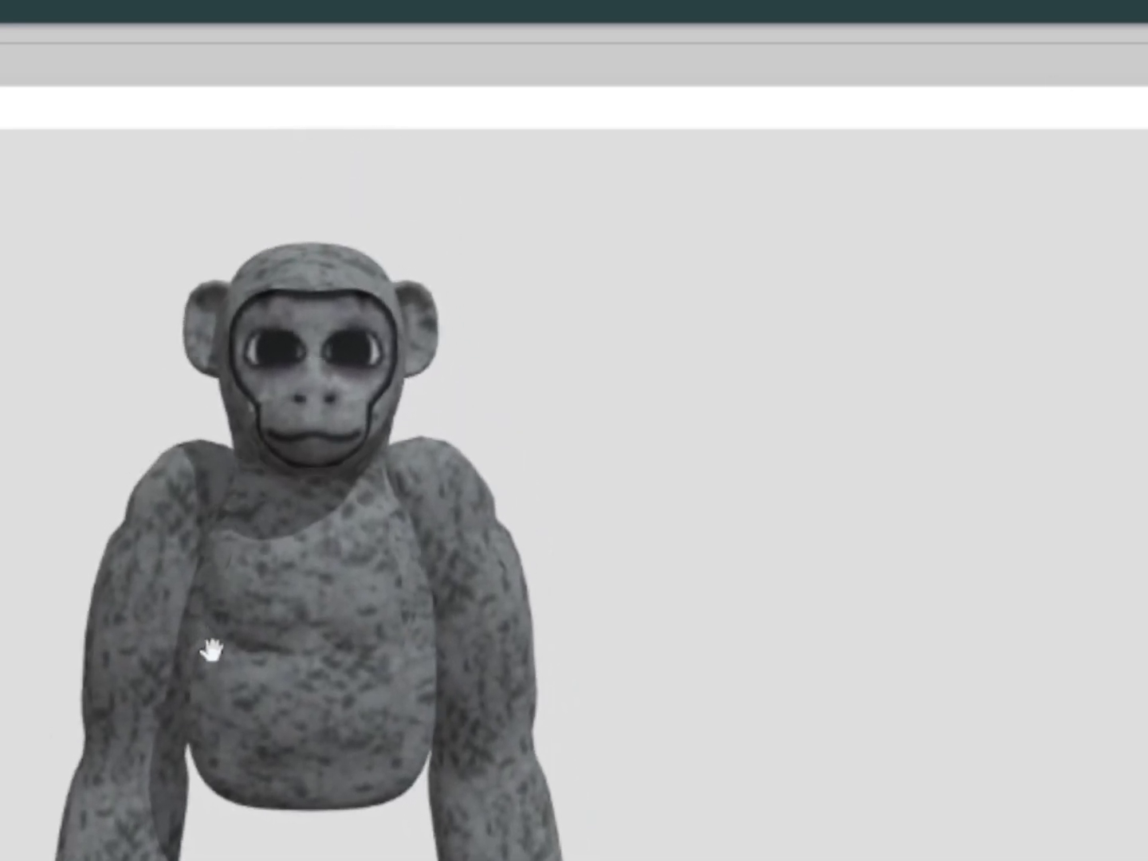
drag(106, 756, 276, 663)
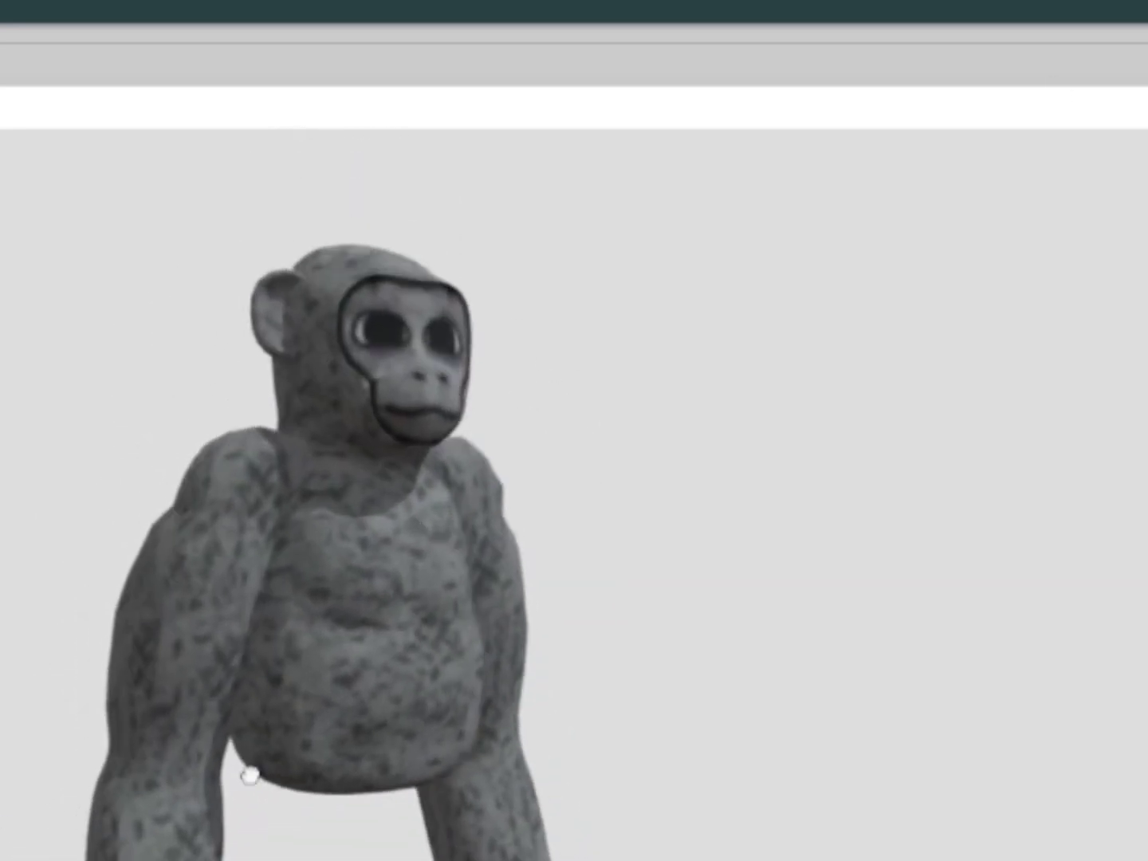
drag(255, 750, 230, 732)
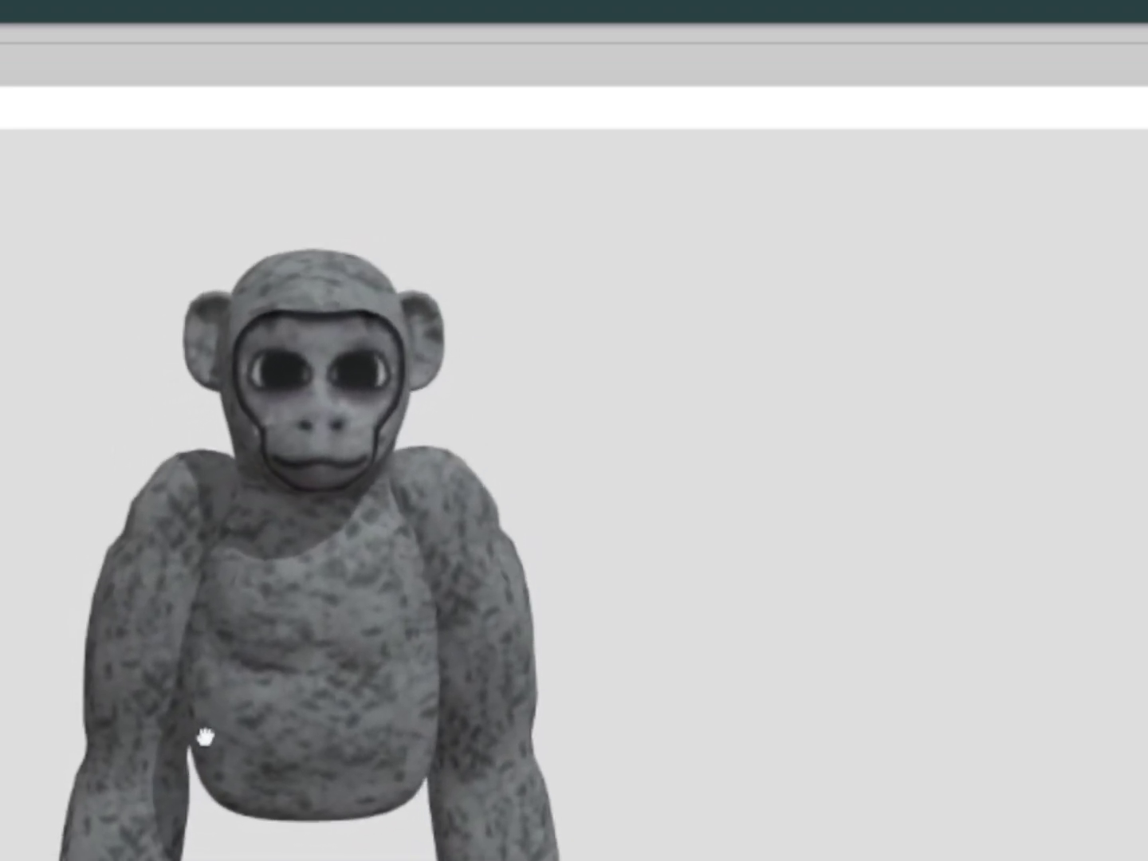
mouse_move(144, 691)
mouse_down()
mouse_move(97, 705)
mouse_move(148, 719)
mouse_up()
drag(77, 772, 301, 723)
drag(88, 846, 331, 667)
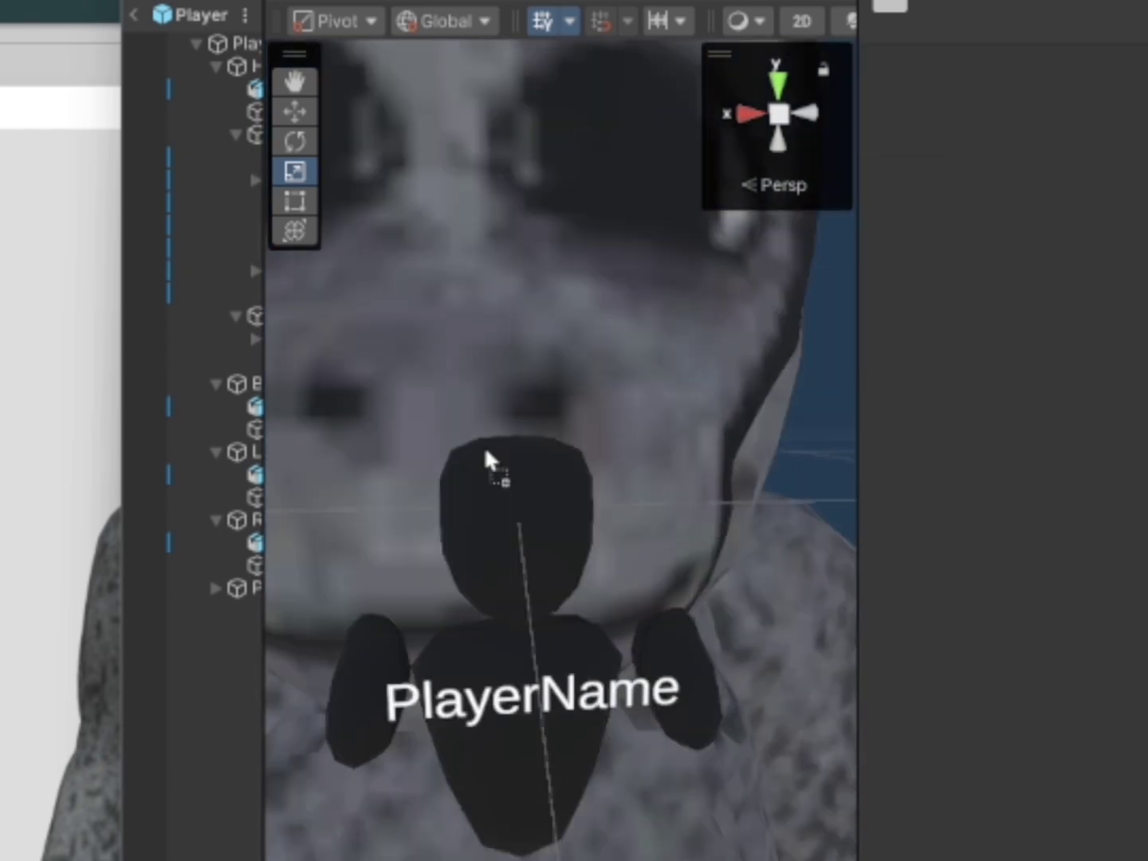
Select the SIMONLEAKED gorilla model in the Player prefab and scale it down uniformly toward the player body's size
click(484, 446)
alt+drag(551, 569, 402, 680)
key(s)
right_drag(402, 679, 438, 618)
key(w)
key(s)
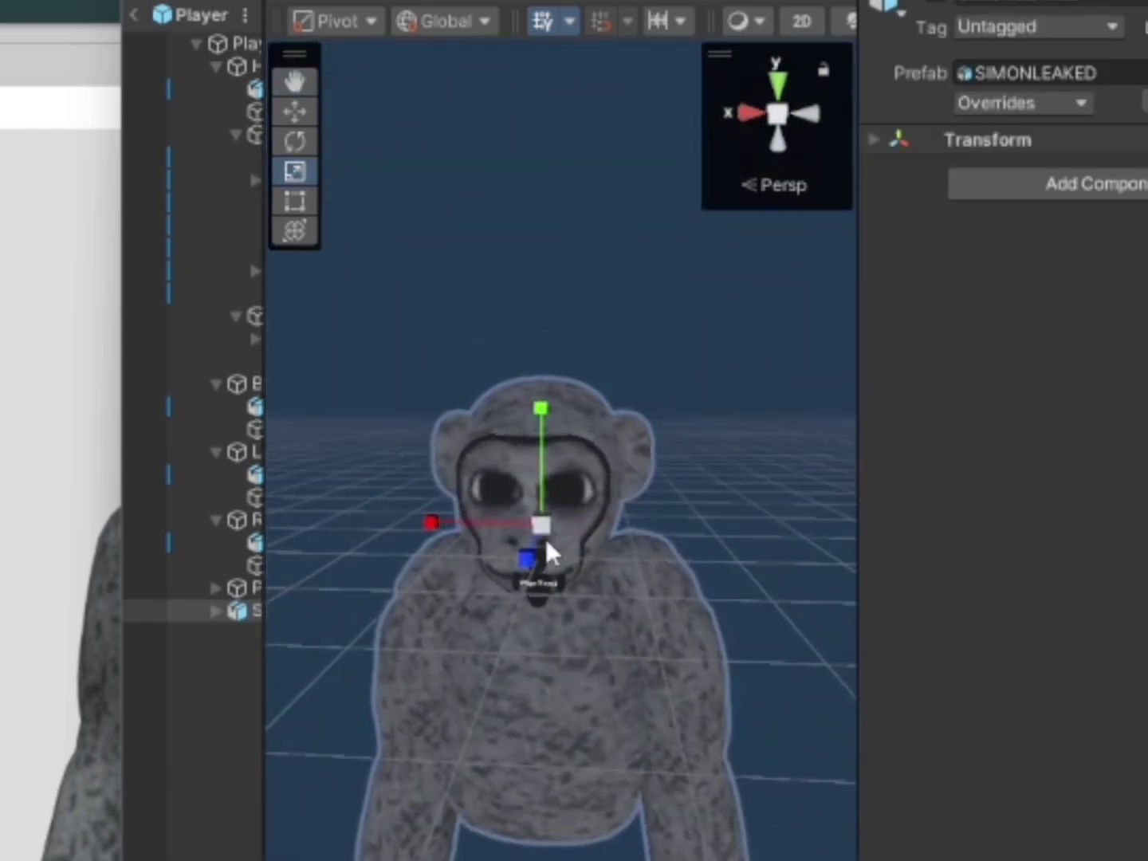
drag(545, 542, 449, 588)
Move the gorilla model along the X axis to center it on the black player body, and shrink it slightly to fit
click(296, 111)
alt+drag(283, 650, 246, 471)
right_drag(245, 472, 30, 707)
key(s)
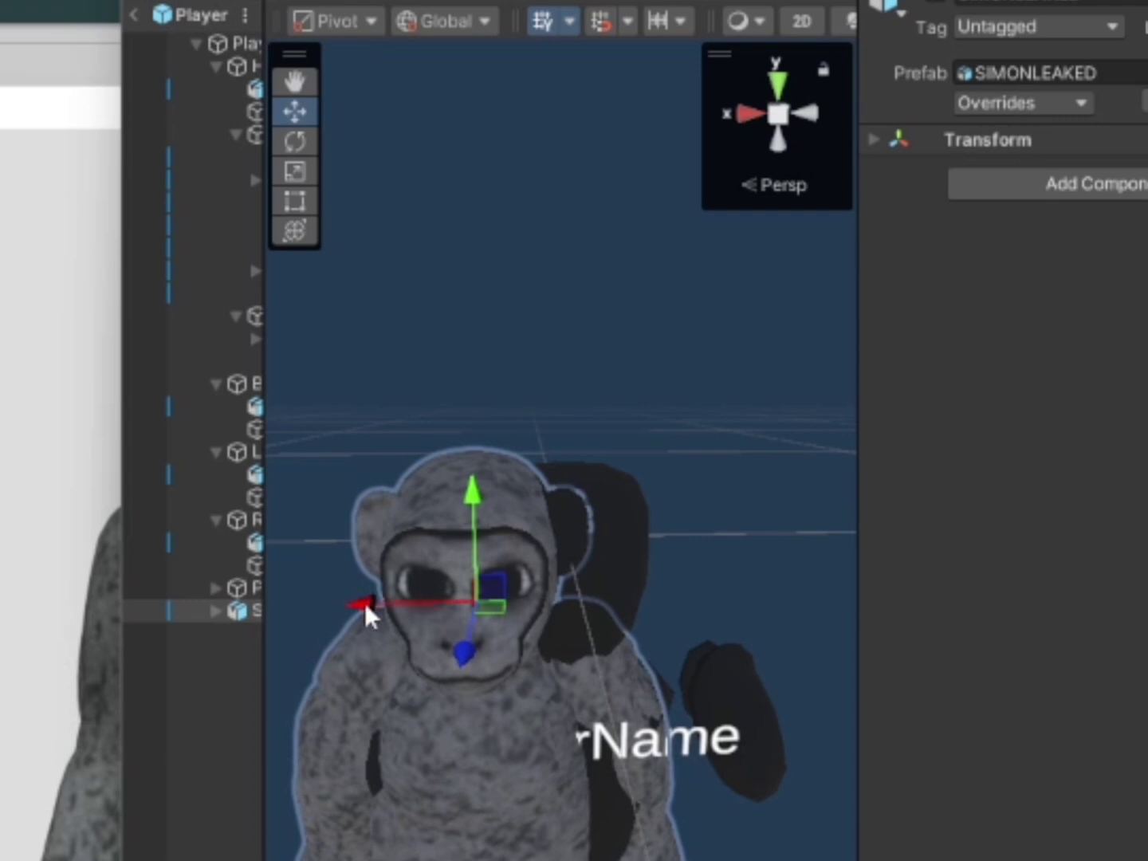
drag(365, 614, 463, 613)
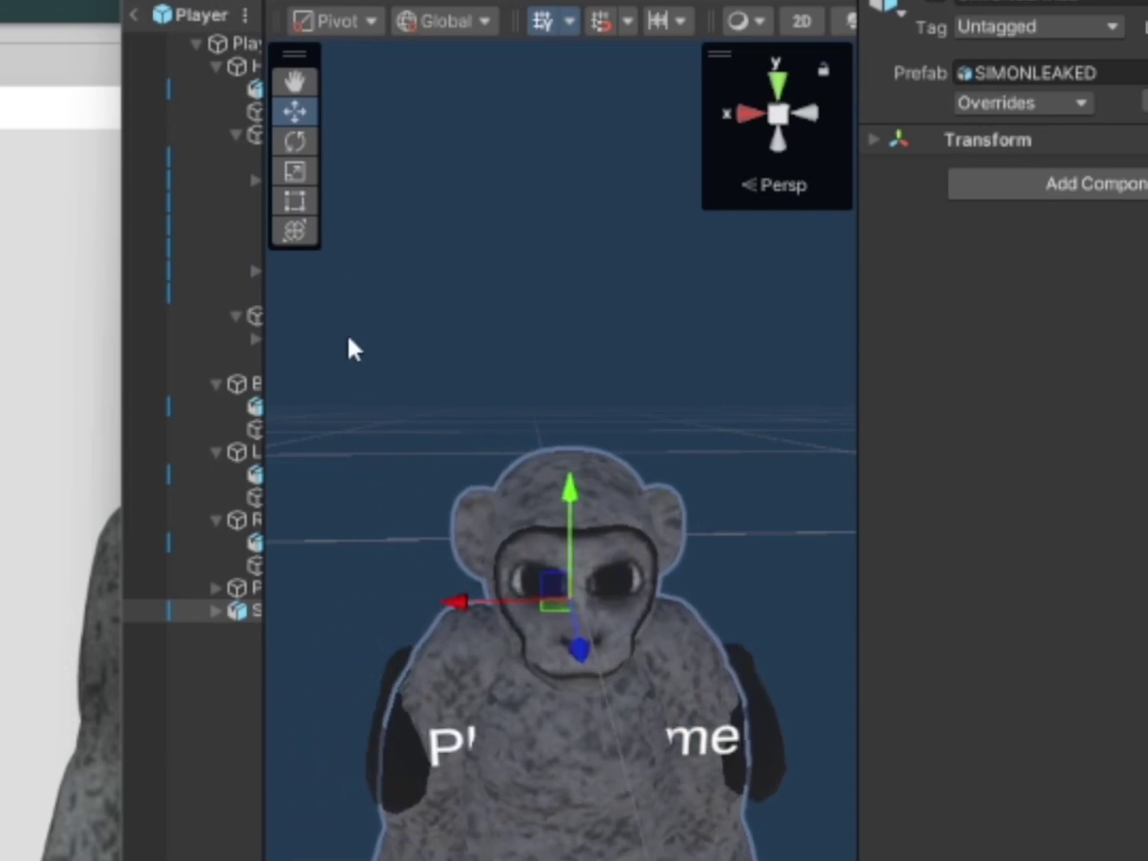
click(295, 170)
mouse_move(570, 598)
mouse_down()
mouse_move(543, 615)
mouse_move(555, 608)
mouse_up()
key(w)
alt+drag(556, 608, 576, 490)
drag(454, 539, 465, 543)
click(668, 427)
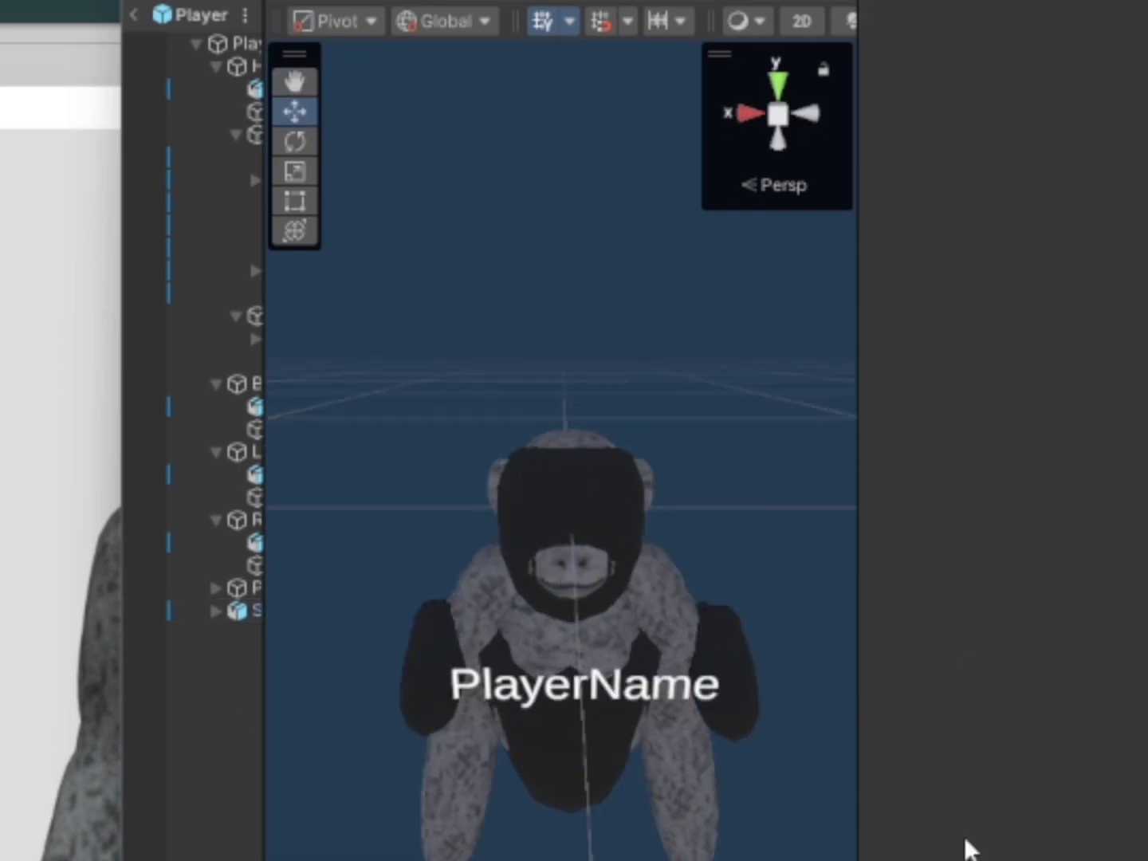
Disable the Mesh Renderer on the player's black head, body and both hand meshes together
right_drag(771, 826, 837, 734)
key(w)
key(s)
key(w)
key(s)
key(w)
alt+drag(836, 735, 798, 710)
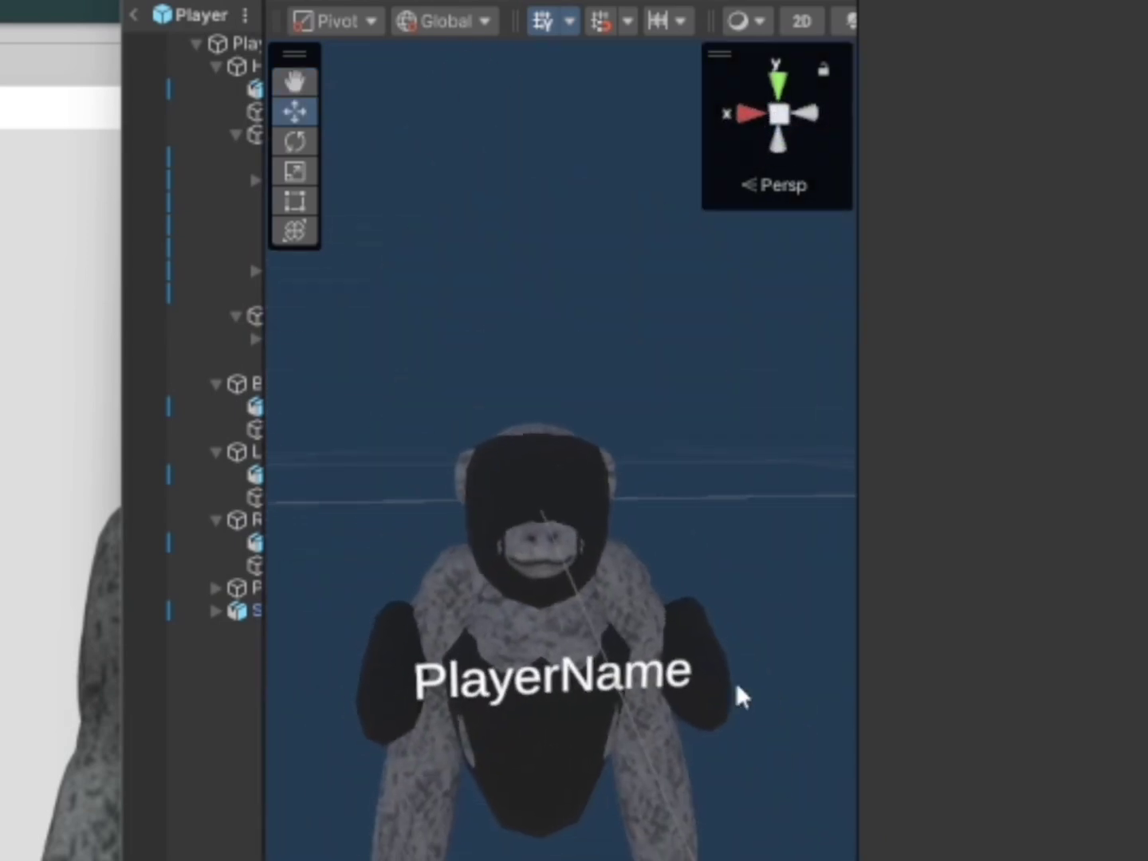
click(504, 477)
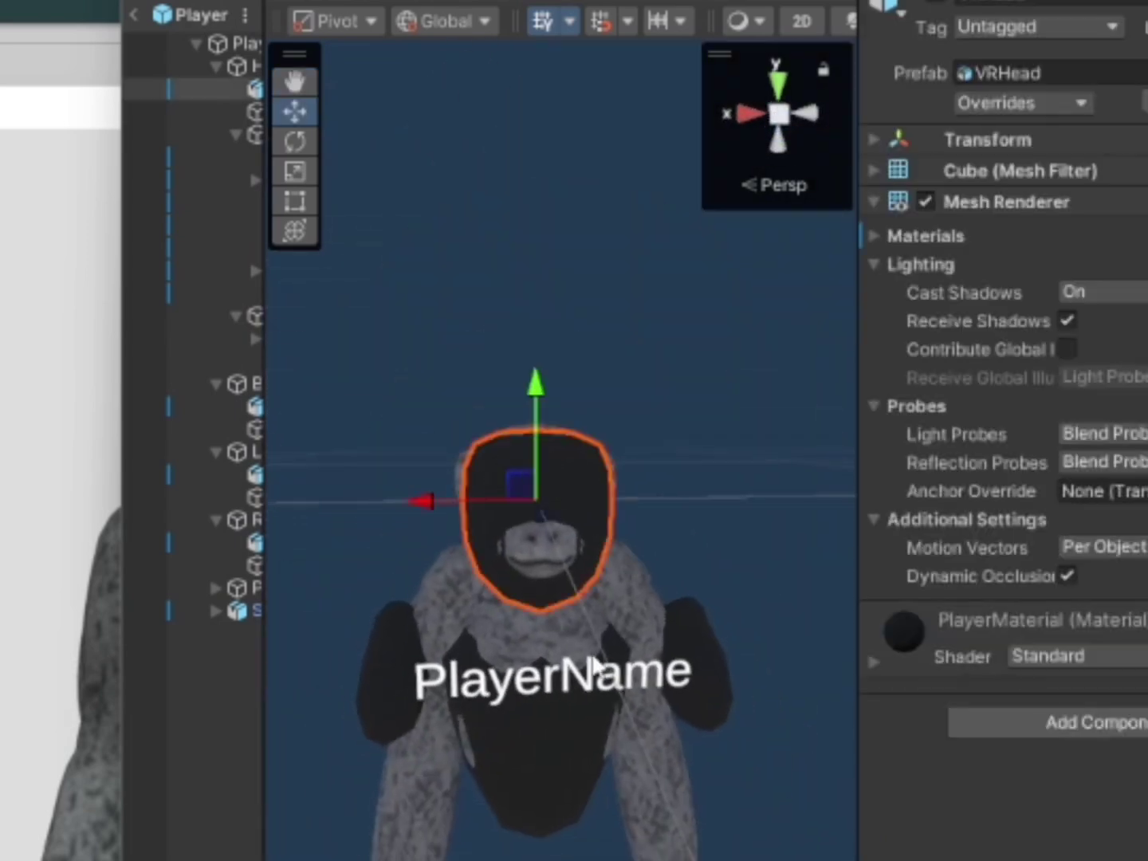
shift+click(715, 662)
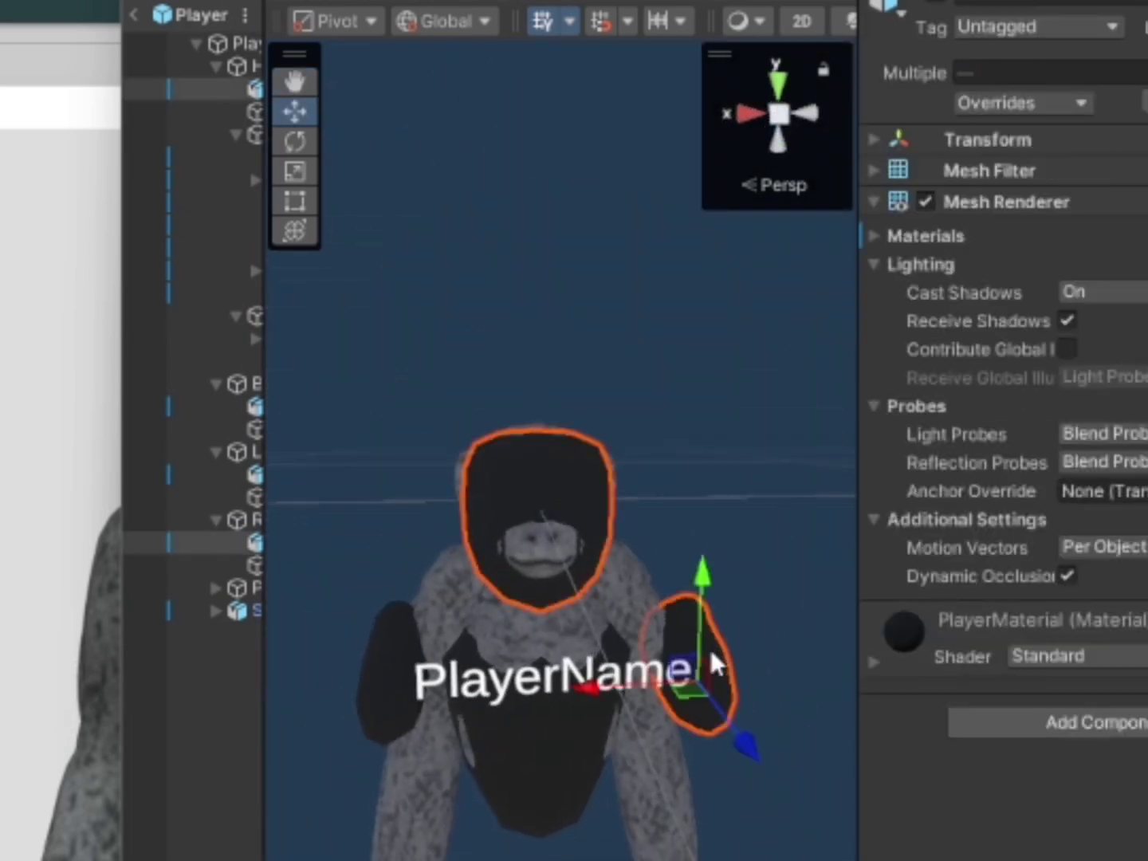
shift+click(494, 786)
shift+click(385, 678)
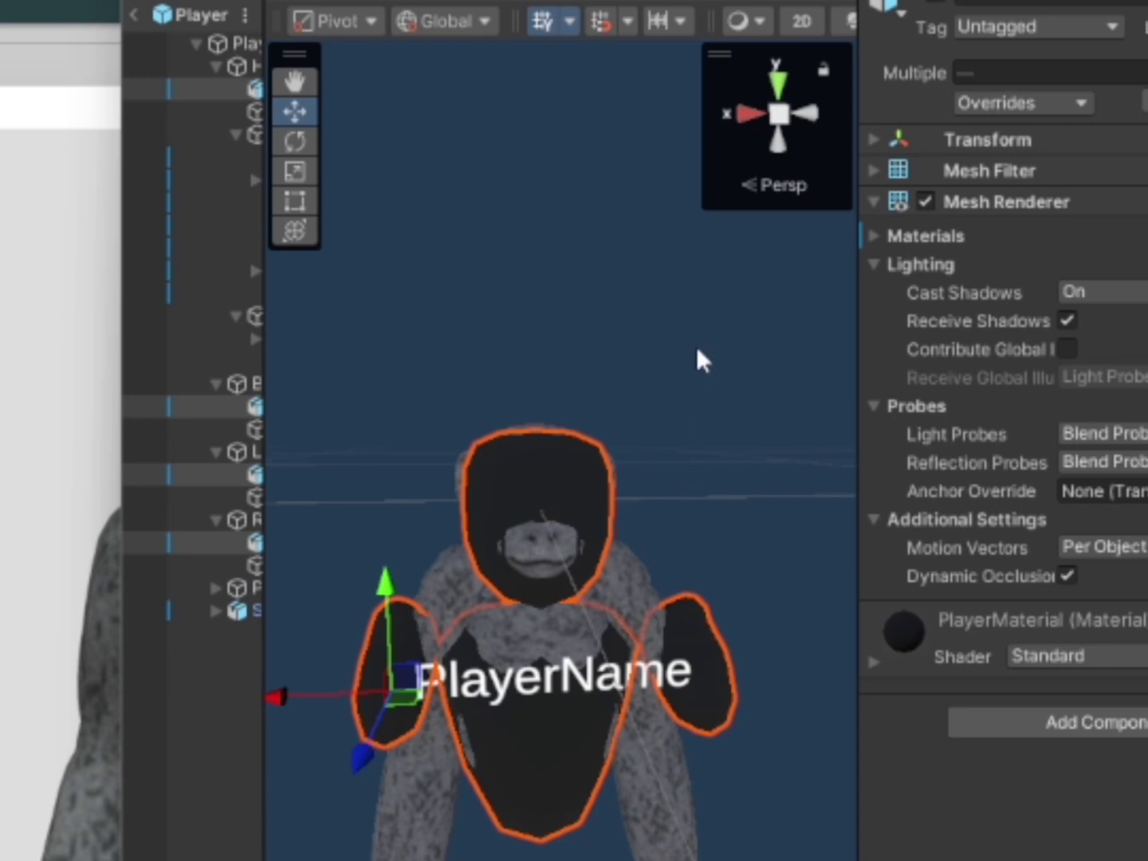
click(923, 202)
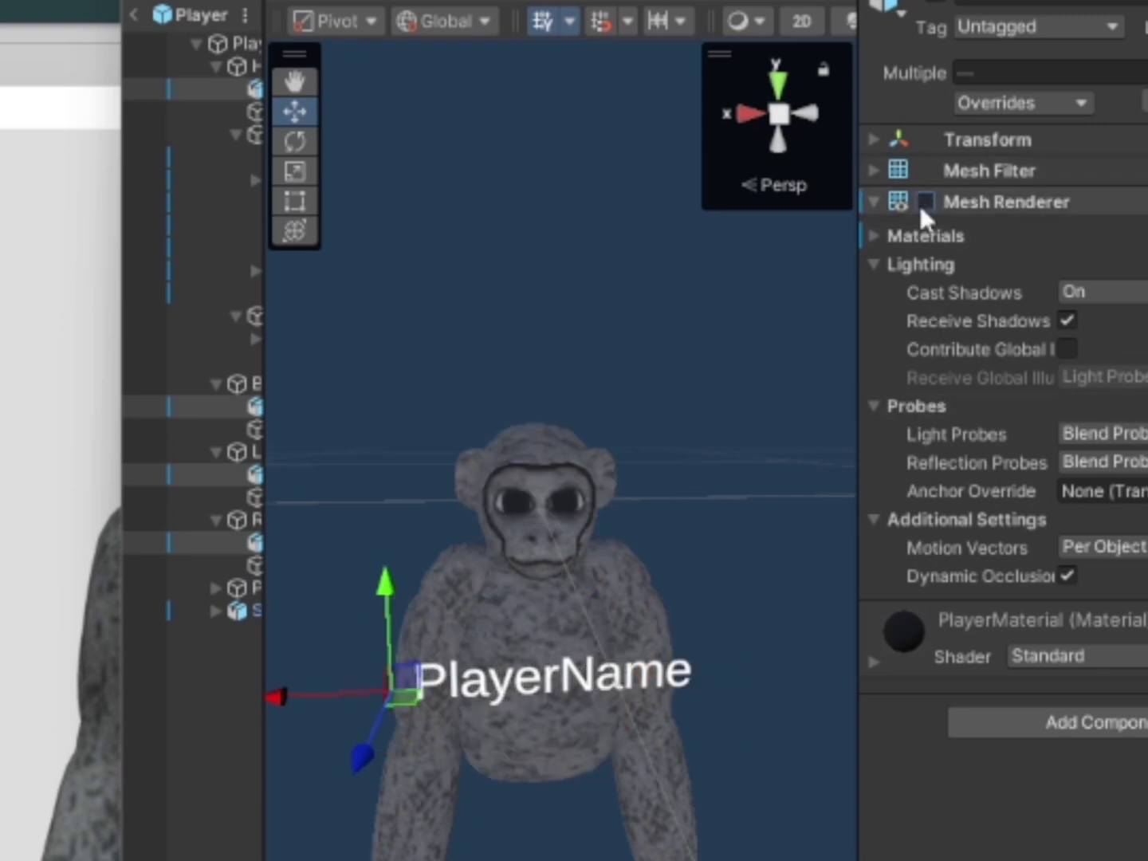
Compare the gorilla's fit against the default player parts by toggling their Mesh Renderer on and off, ending with it disabled
click(924, 205)
click(924, 205)
click(924, 205)
click(924, 204)
click(924, 205)
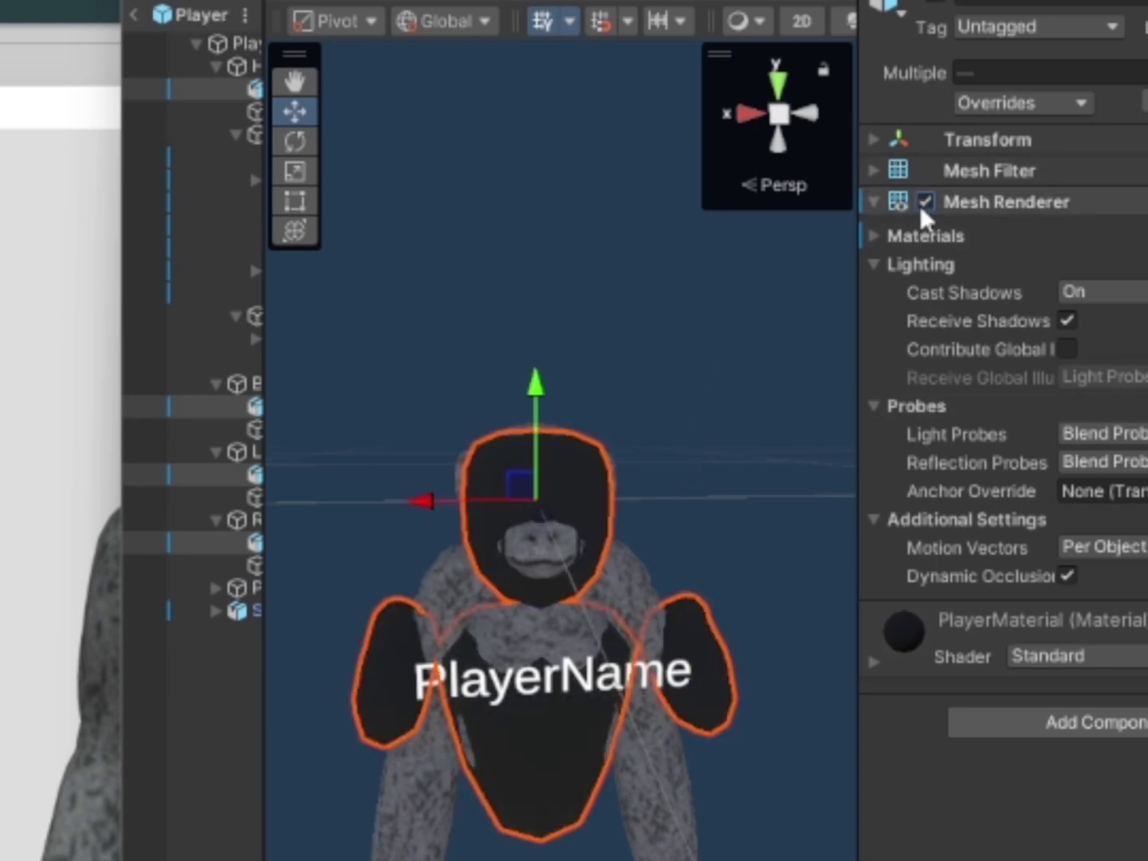
click(924, 204)
click(924, 205)
click(923, 205)
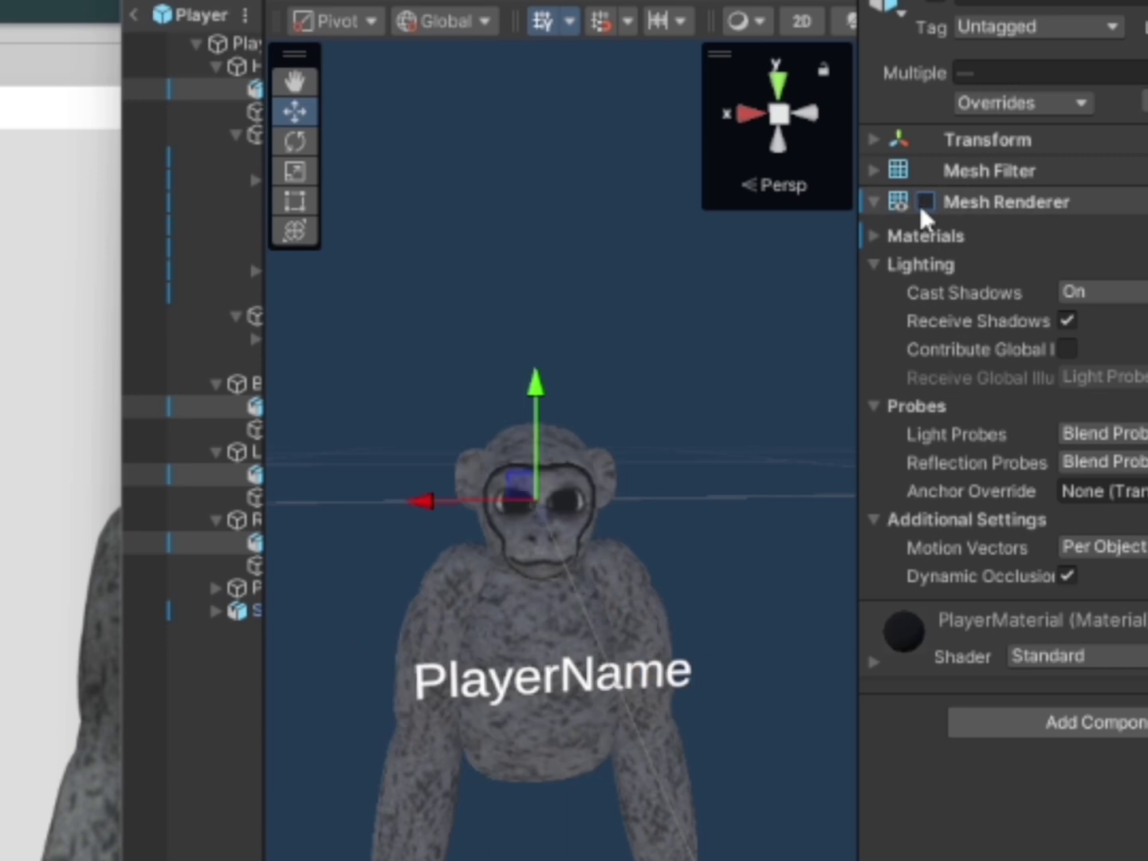
click(500, 330)
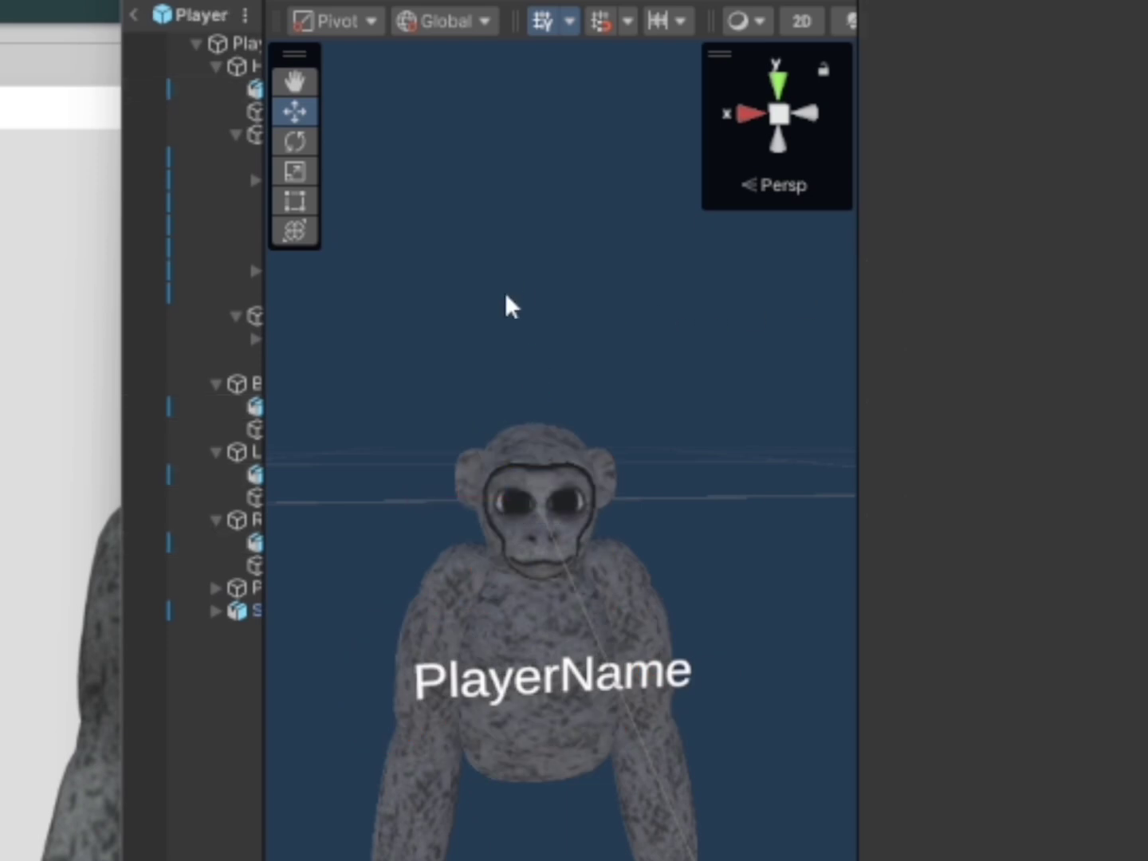
Delete the PlayerName text object in front of the gorilla's chest
right_drag(500, 330, 449, 396)
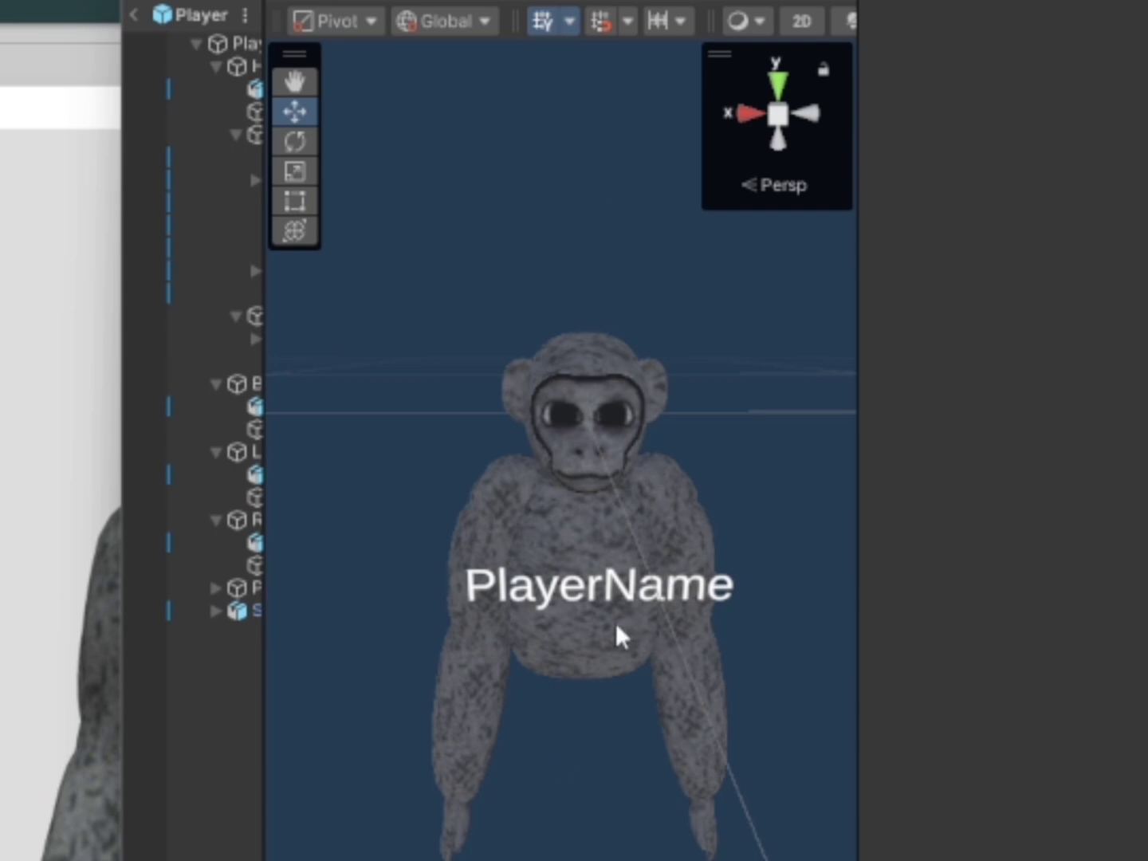
click(594, 594)
drag(592, 588, 594, 510)
click(691, 492)
click(621, 537)
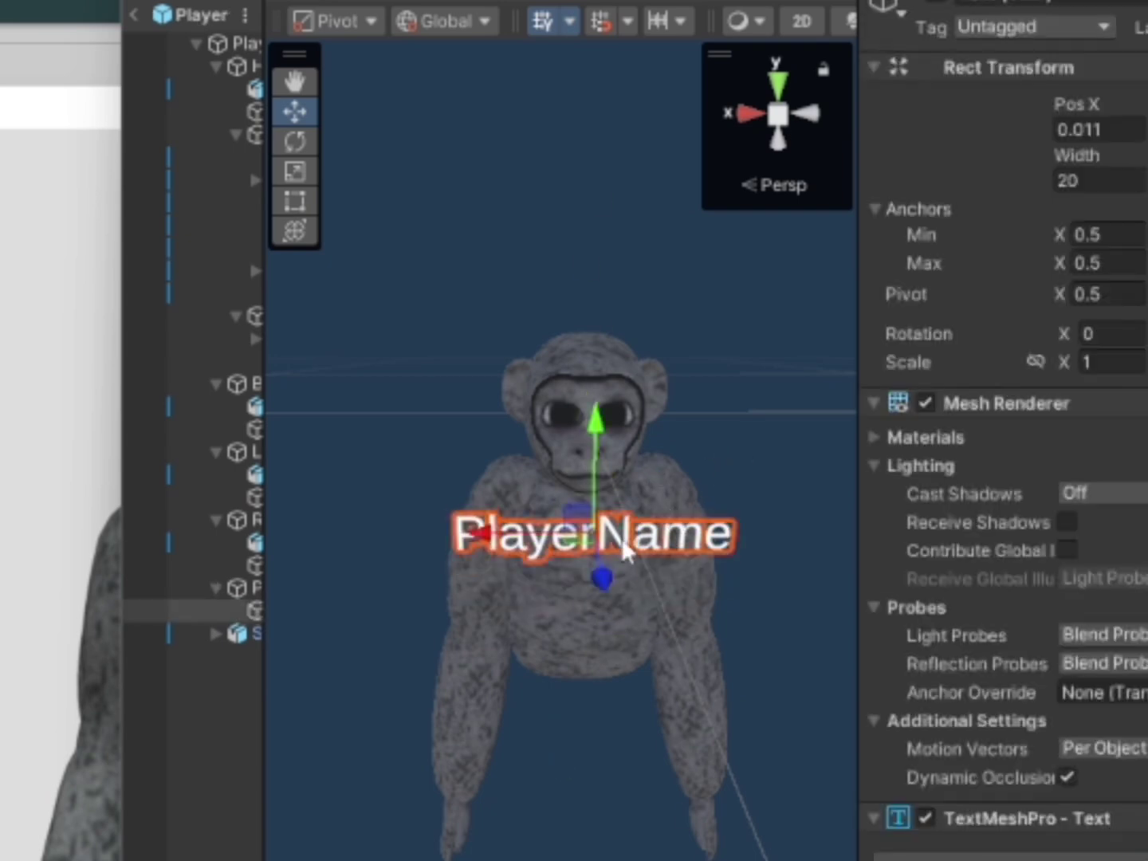
key(Delete)
alt+drag(590, 607, 634, 674)
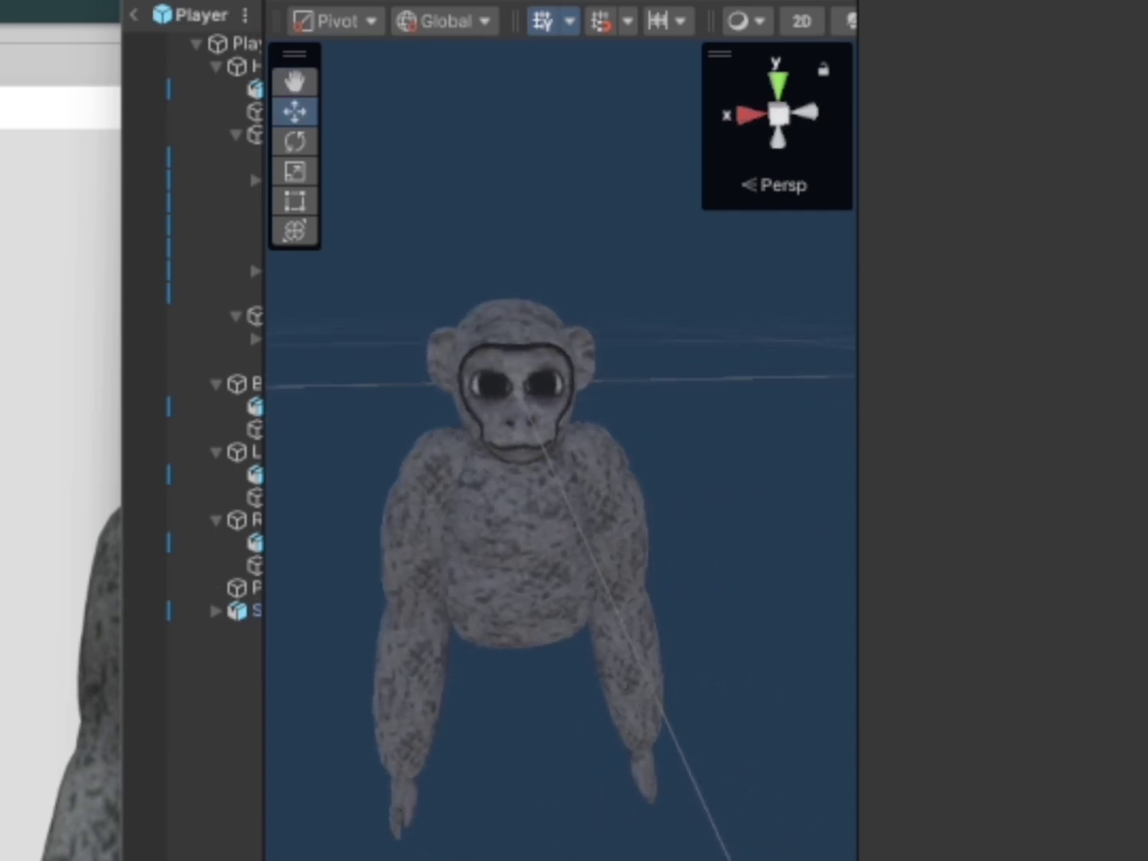
Rename the SIMONLEAKED model in the Player prefab to PLAYER
drag(270, 636, 763, 670)
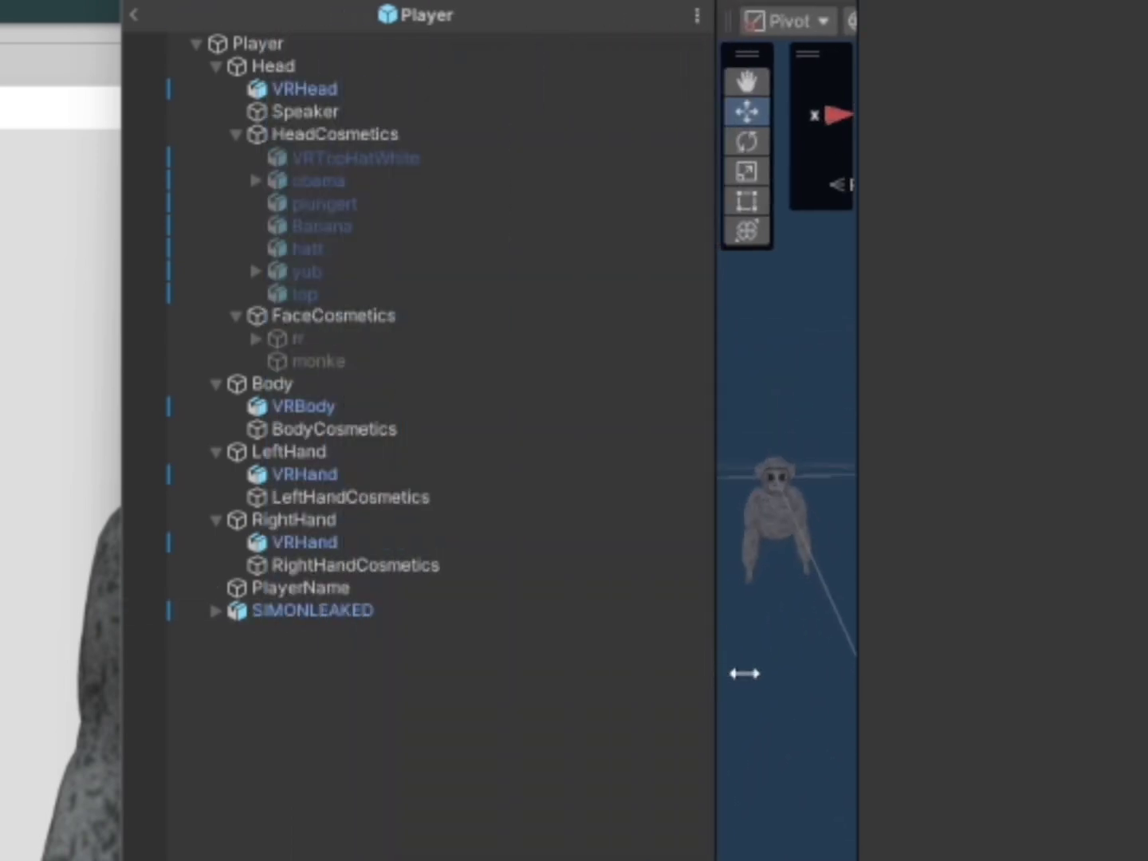
click(526, 614)
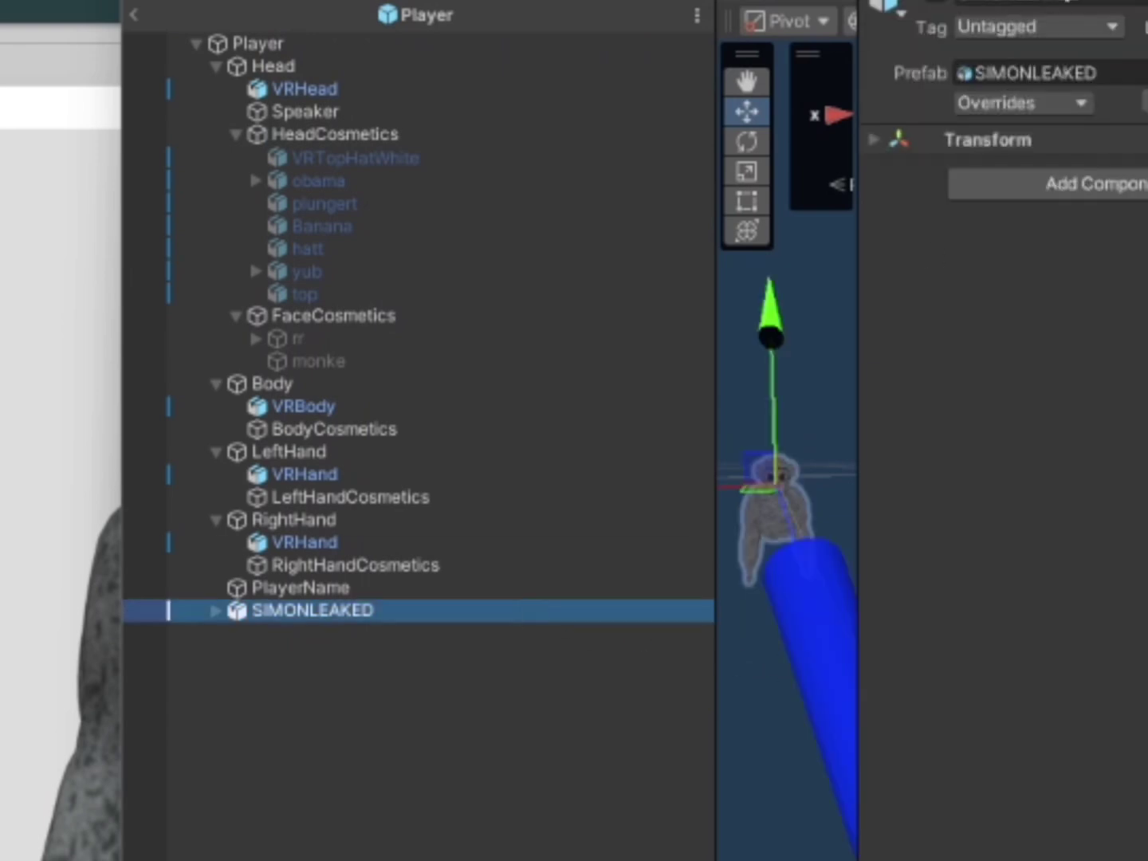
click(1097, 4)
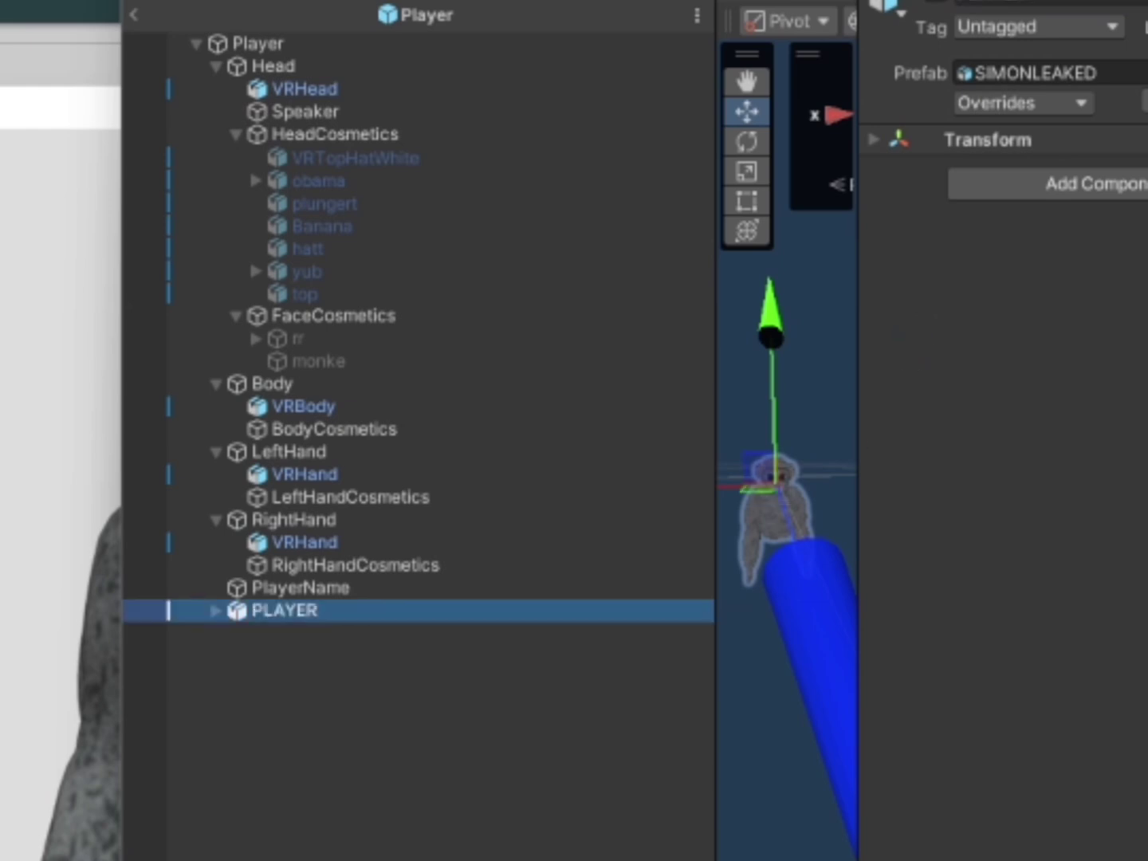
Expand the PLAYER model's Armature and Bone to reveal the child bones, and frame the gorilla in the scene
click(216, 611)
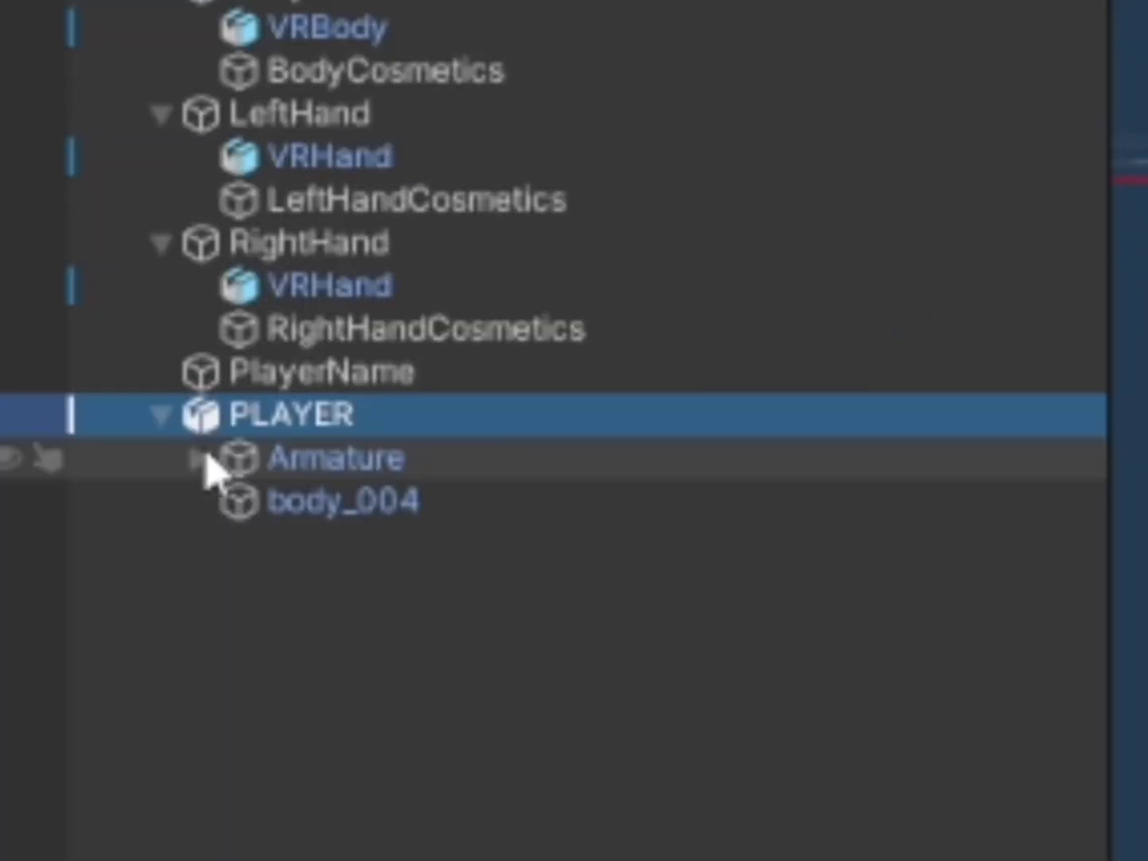
click(236, 635)
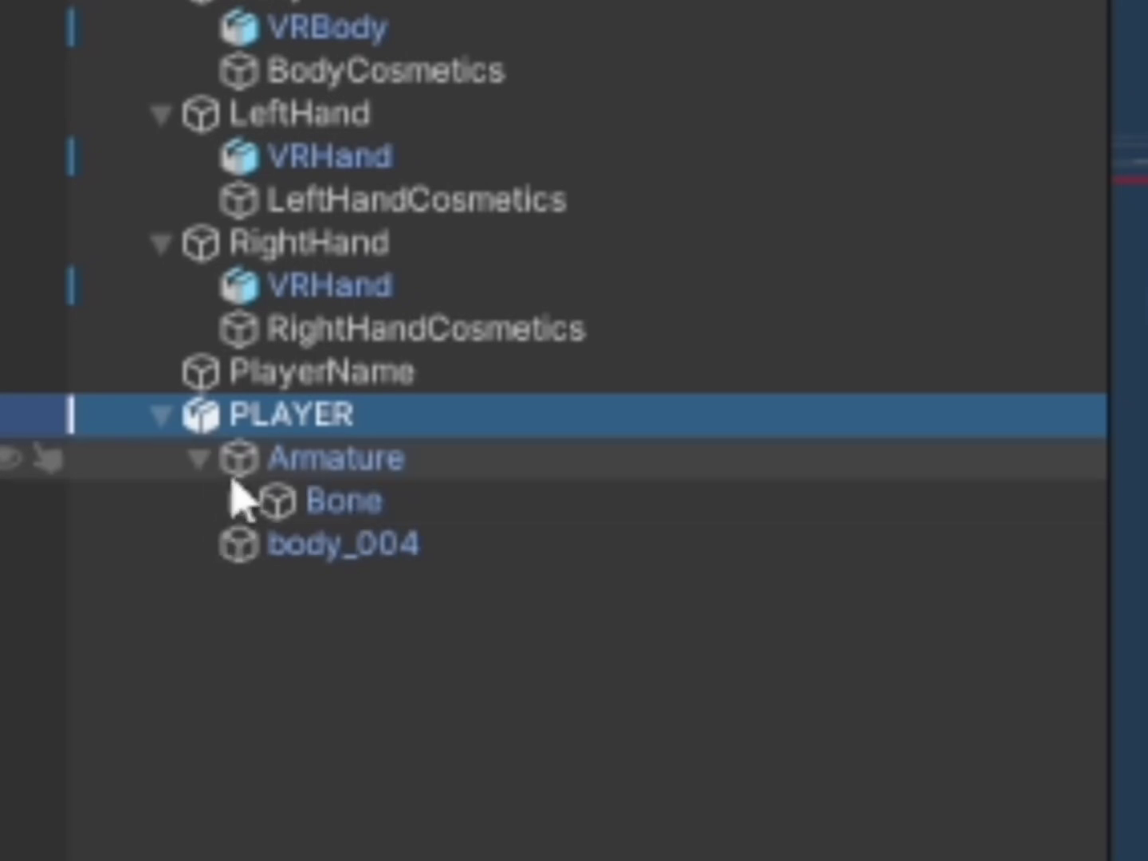
click(256, 656)
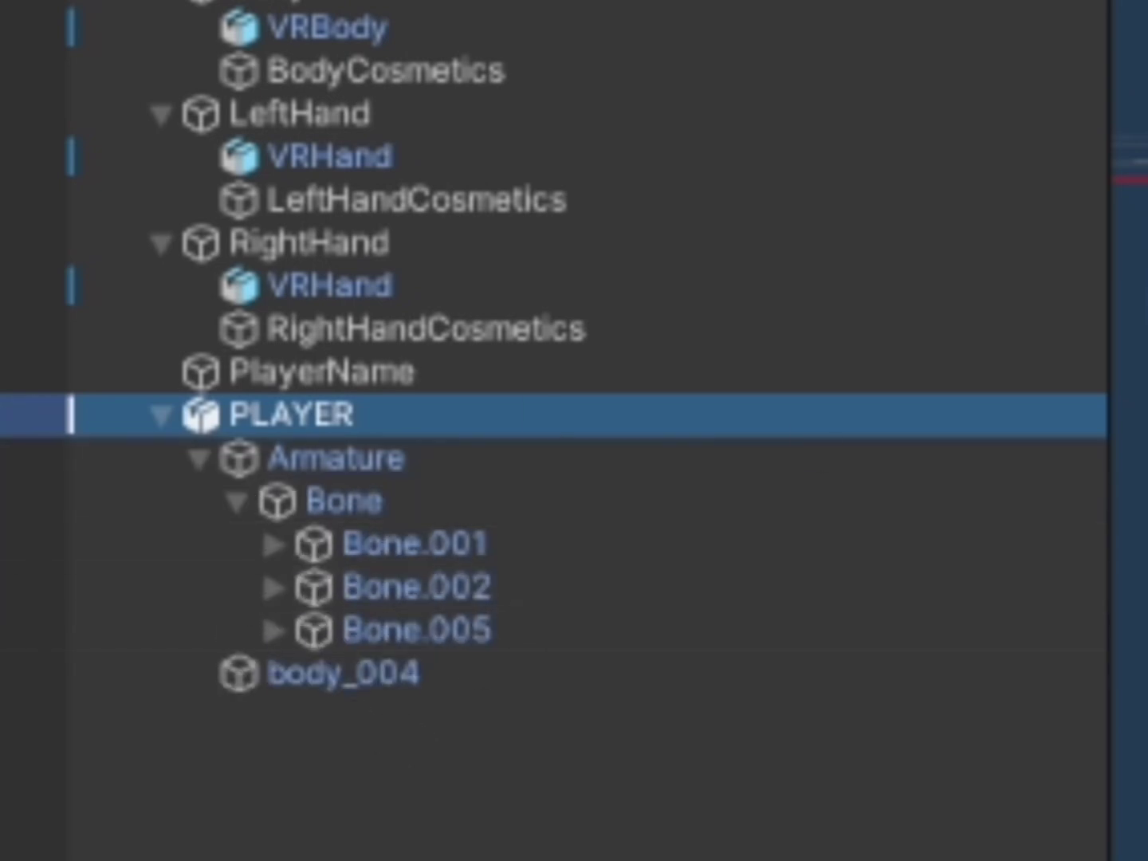
click(1145, 391)
key(f)
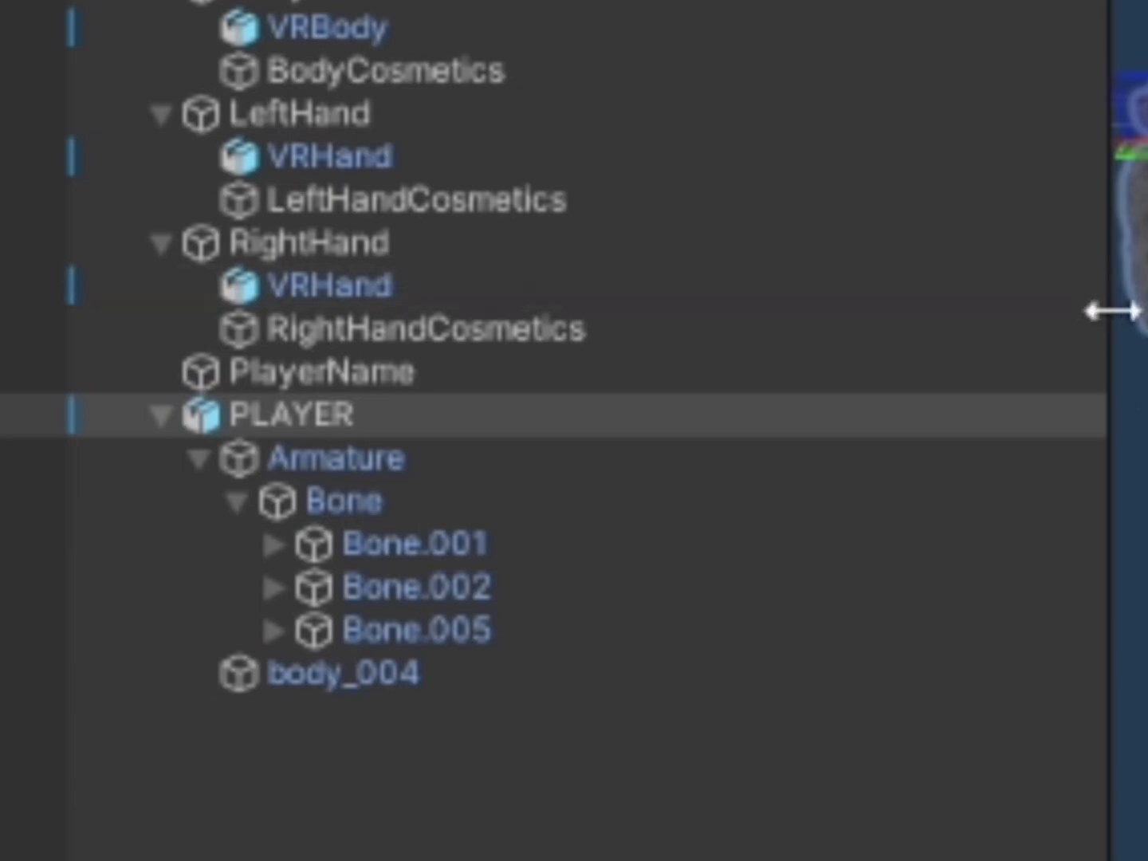
drag(1108, 310, 511, 462)
drag(400, 635, 374, 647)
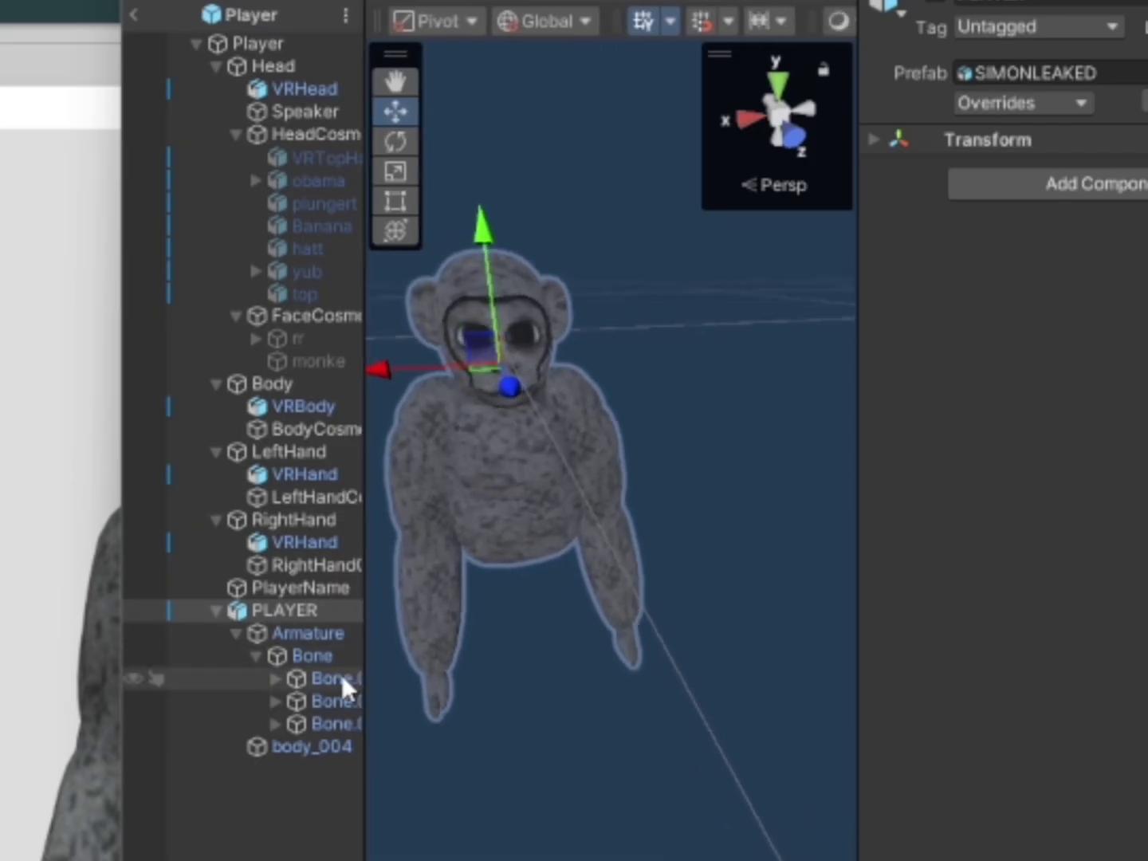
Examine the child bones under Bone one by one to identify which ones sit at the gorilla's two shoulders
click(339, 674)
alt+drag(720, 736, 391, 661)
click(320, 700)
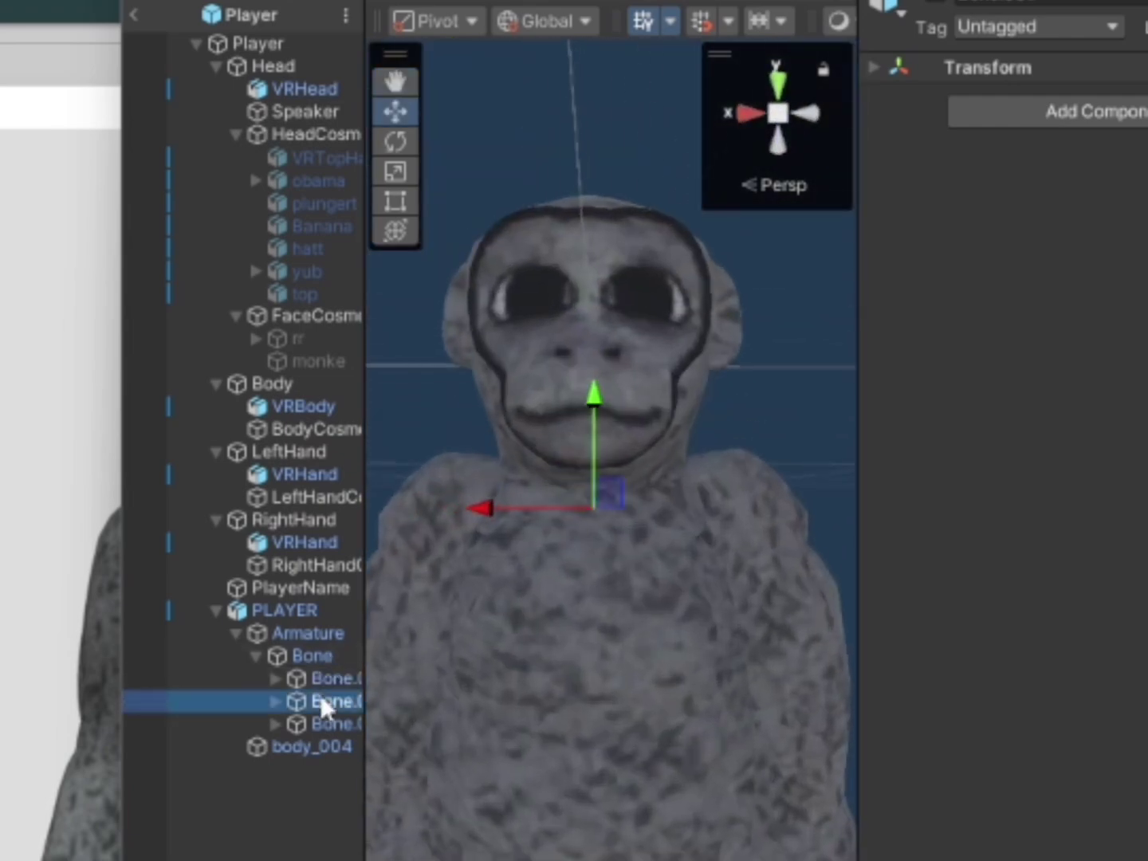
click(315, 742)
click(311, 716)
click(317, 697)
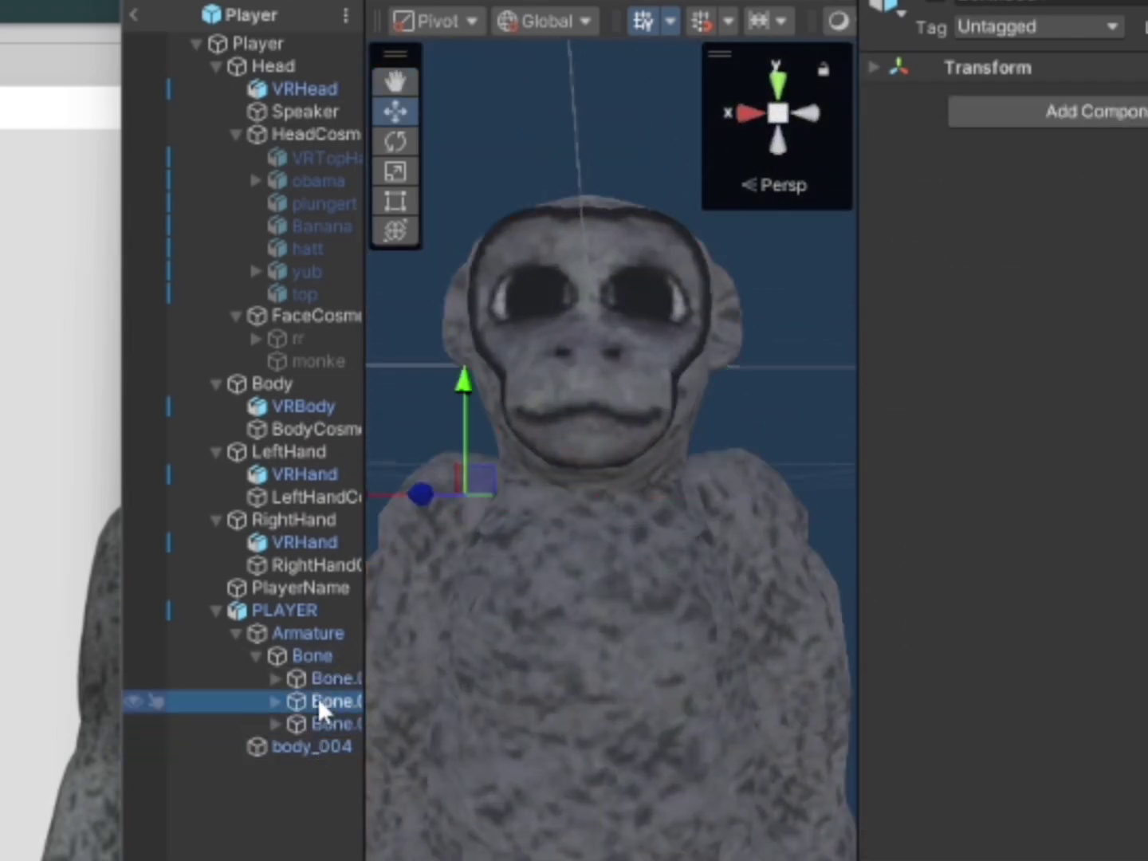
alt+scroll(551, 582, down, 4)
key(w)
right_drag(549, 599, 567, 554)
mouse_move(566, 556)
alt+mouse_down()
mouse_move(578, 551)
mouse_move(541, 551)
mouse_move(569, 558)
alt+mouse_up()
ctrl+click(325, 723)
click(346, 698)
click(343, 725)
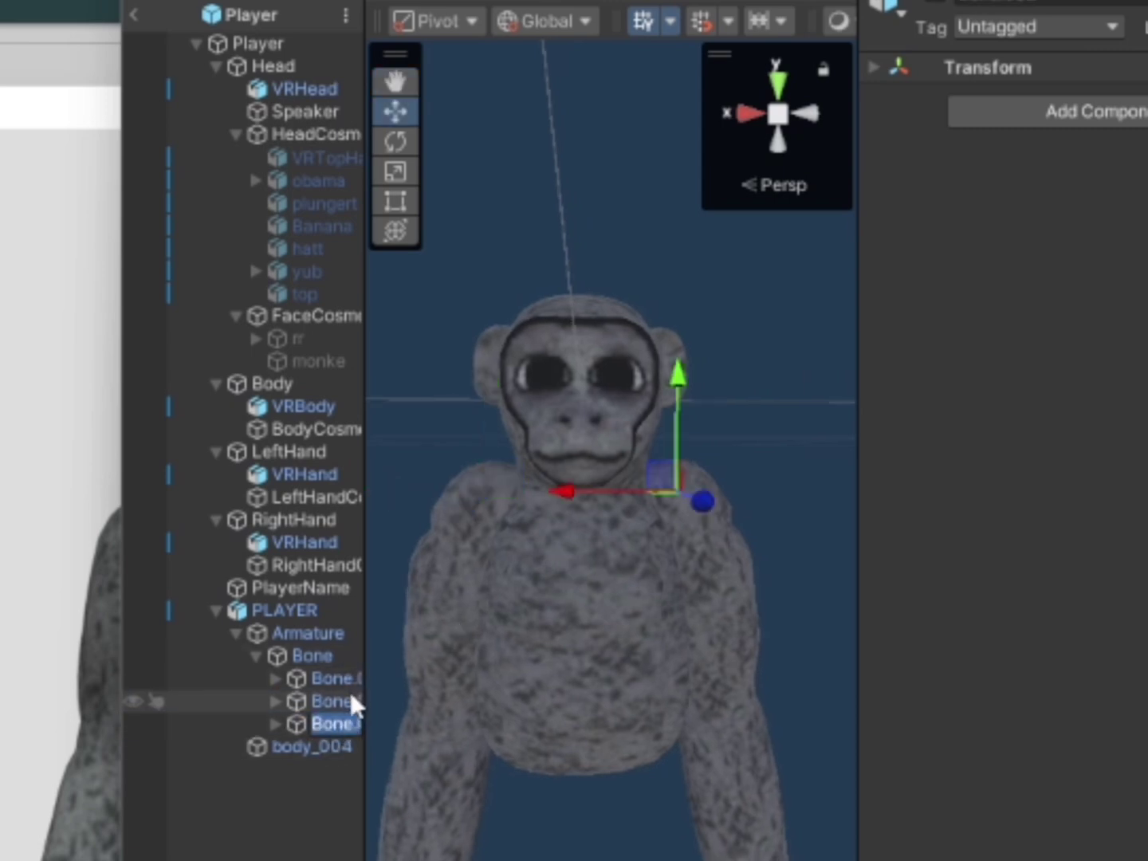
Rename Bone.002 to "shoulder L" and Bone.005 to "shoulder R"
click(348, 700)
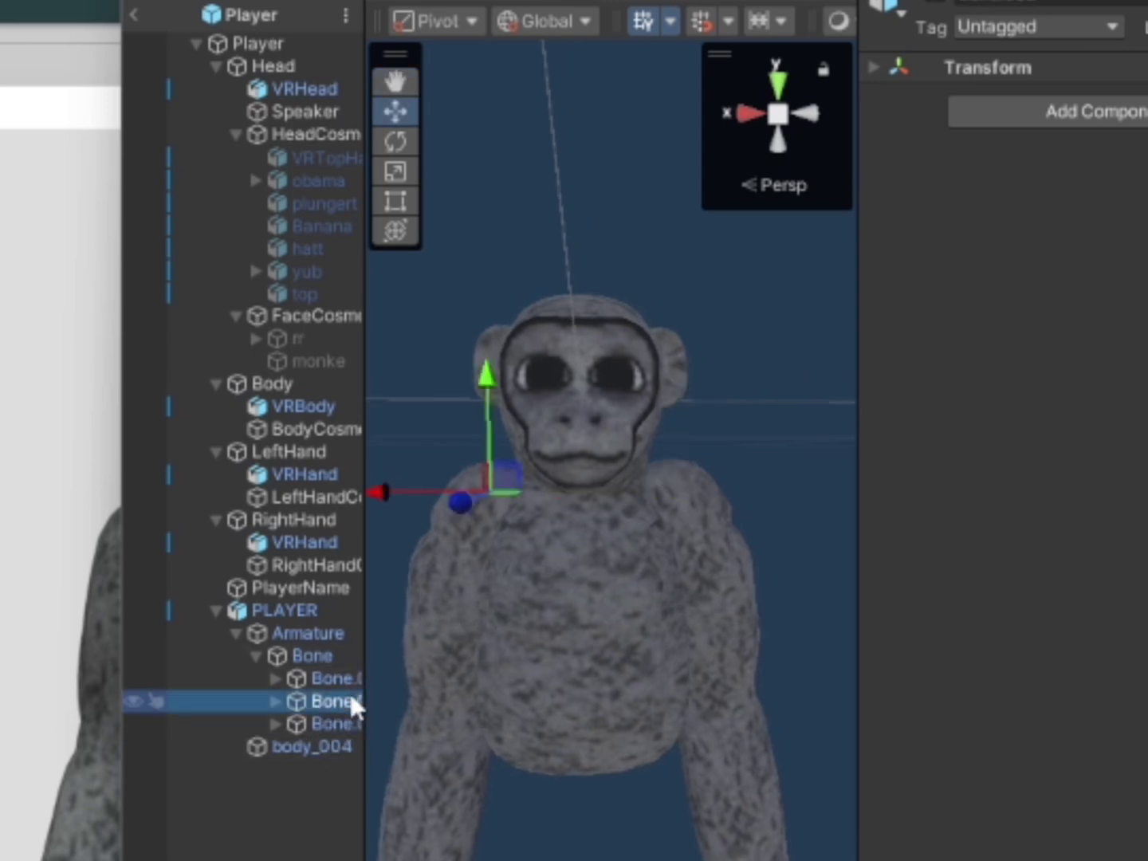
click(1109, 4)
text(shoulder L)
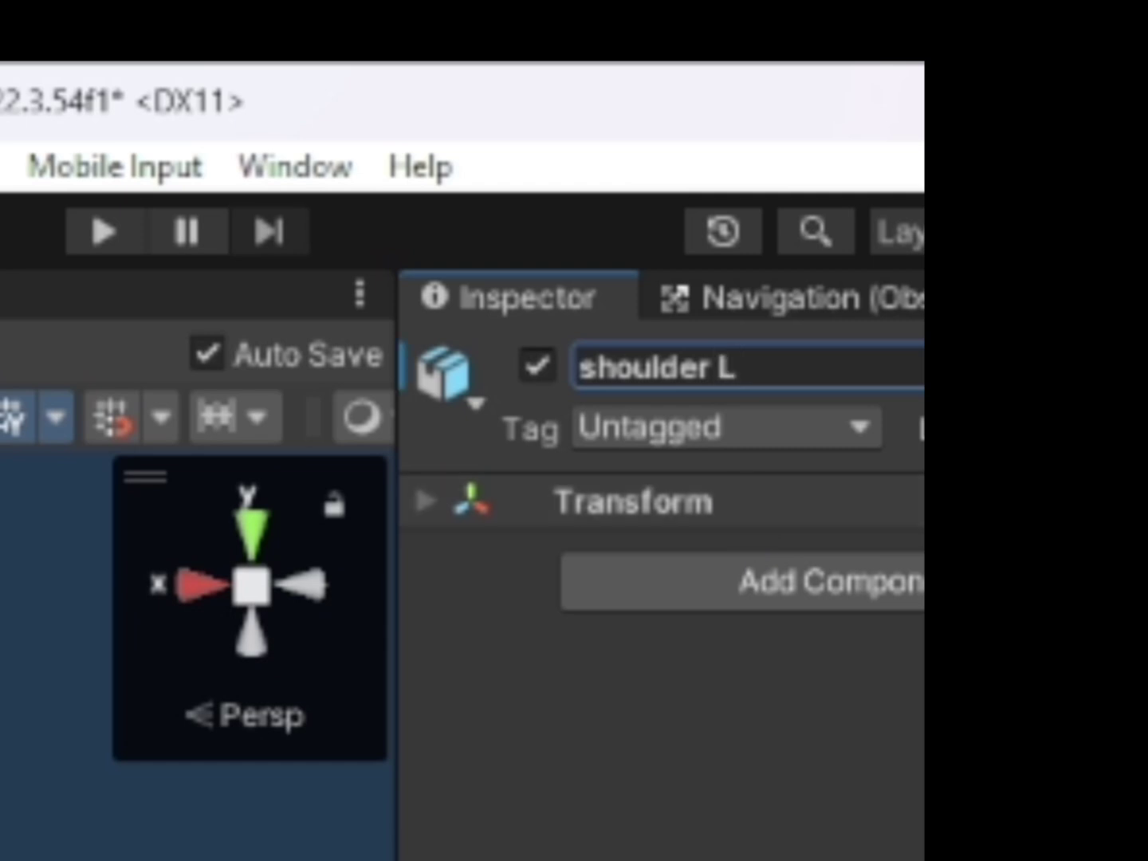
key(Escape)
click(899, 367)
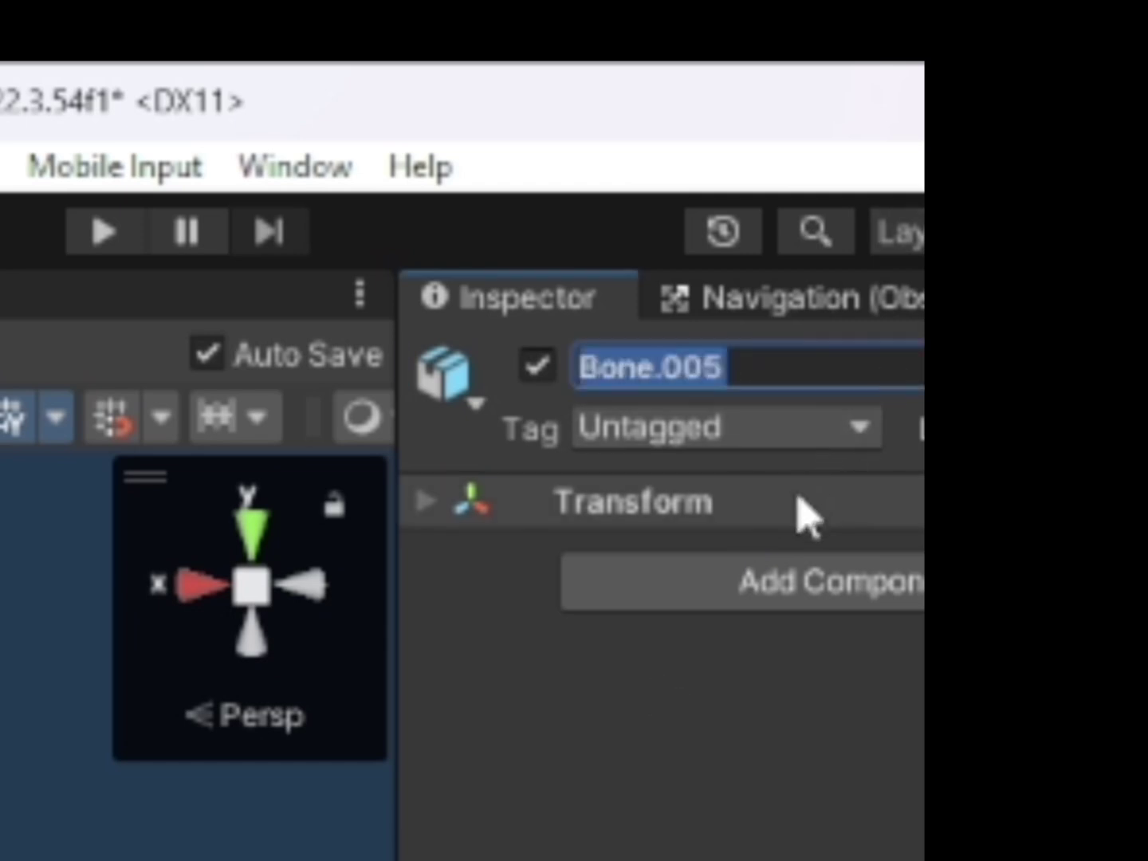
text(shoulder R)
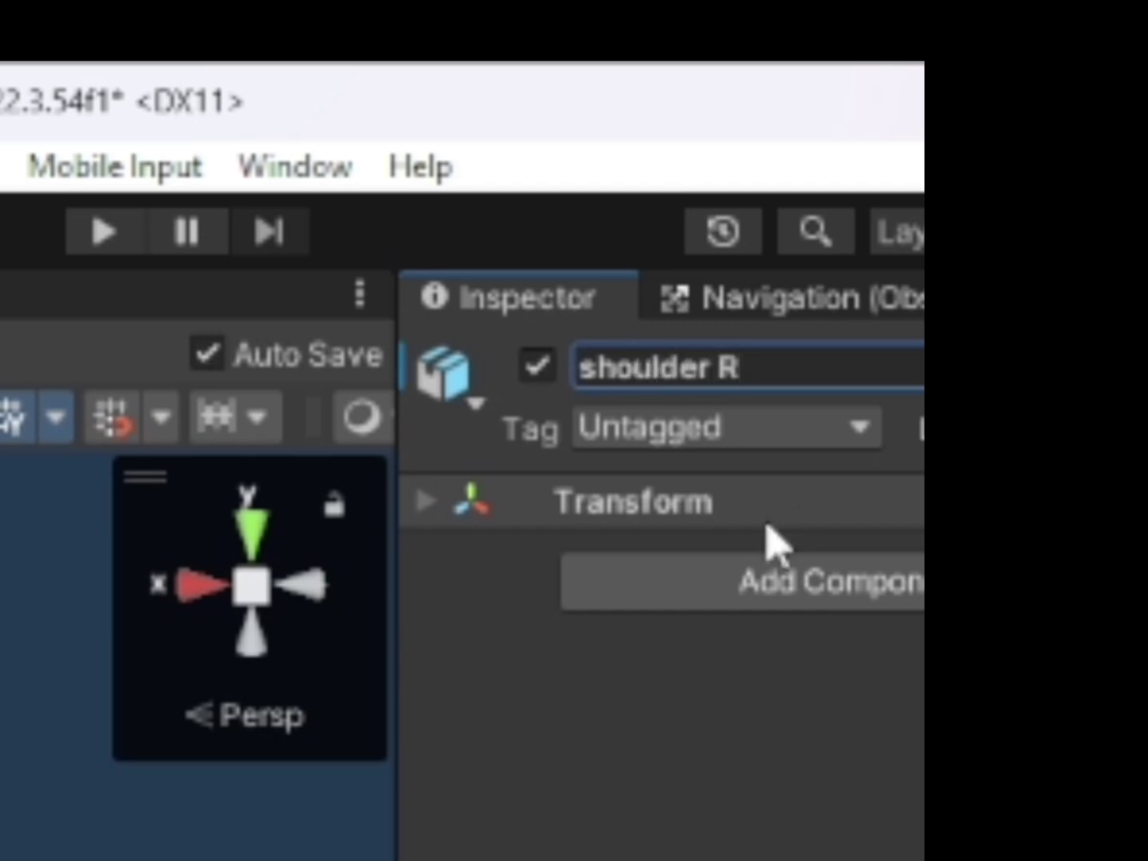
key(Return)
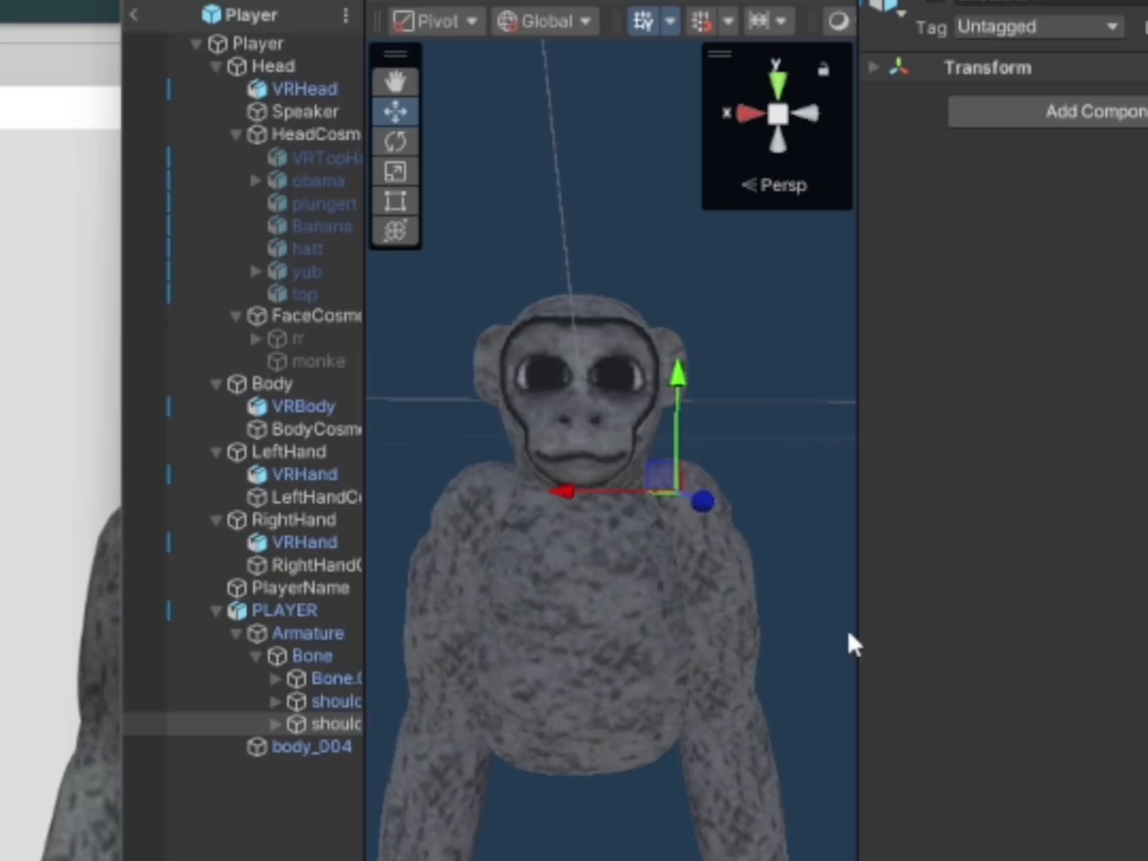
Rotate the shoulder R bone about the Z axis so its arm stretches out horizontally to the side
right_drag(507, 523, 488, 611)
key(s)
key(w)
alt+scroll(489, 610, down, 6)
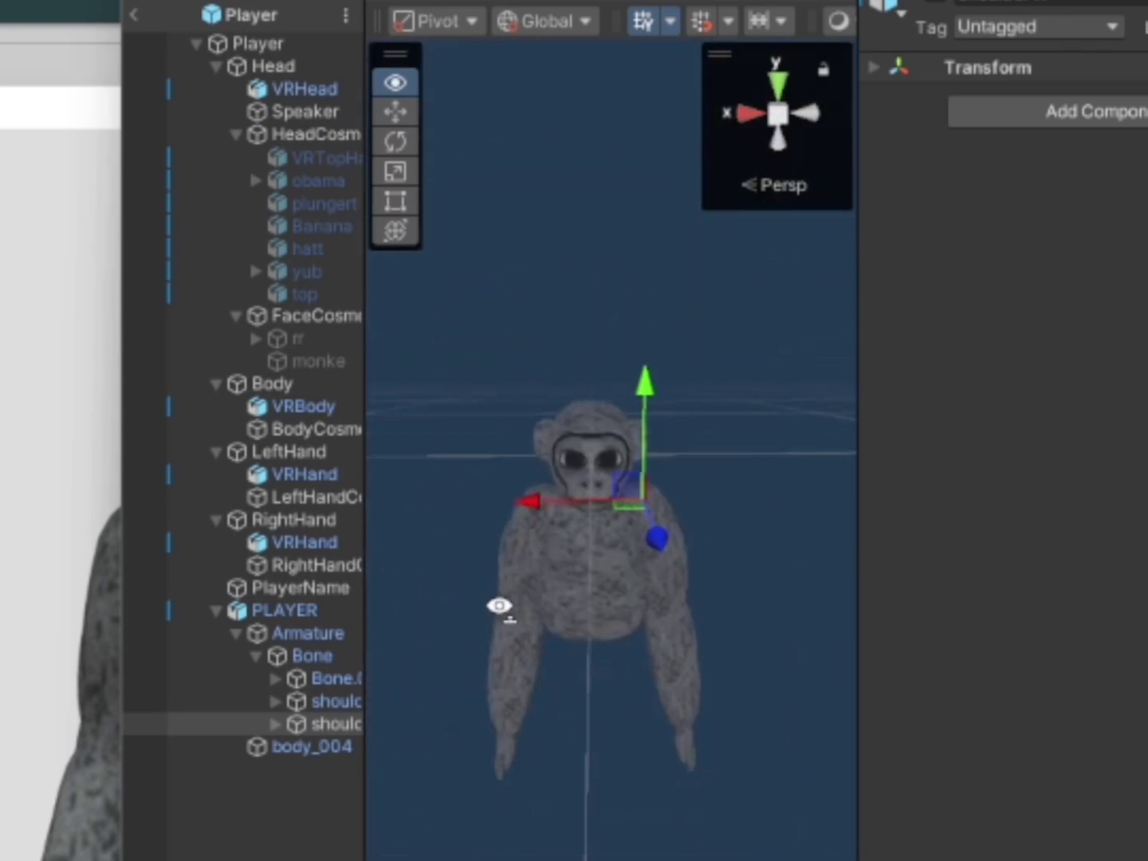
scroll(486, 679, up, 4)
click(396, 141)
alt+drag(591, 446, 595, 520)
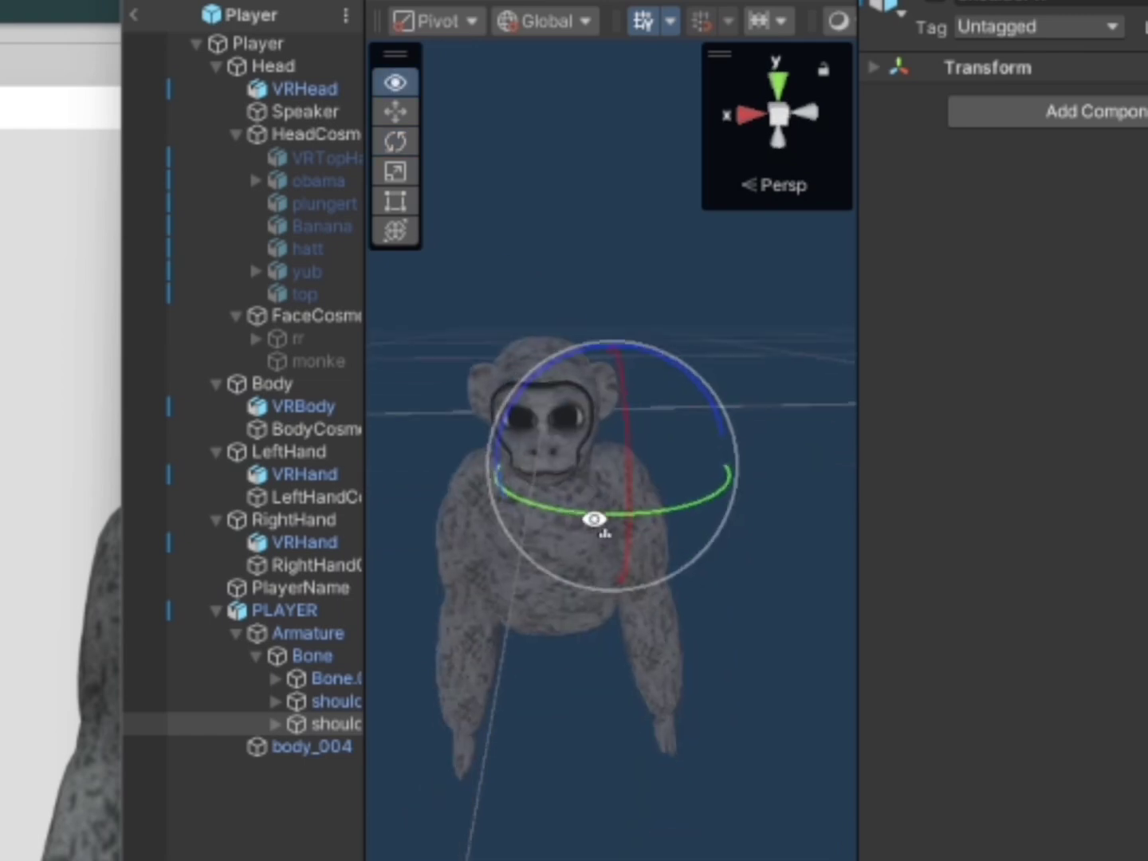
drag(693, 385, 427, 357)
right_drag(536, 478, 593, 484)
click(719, 503)
alt+drag(593, 486, 464, 530)
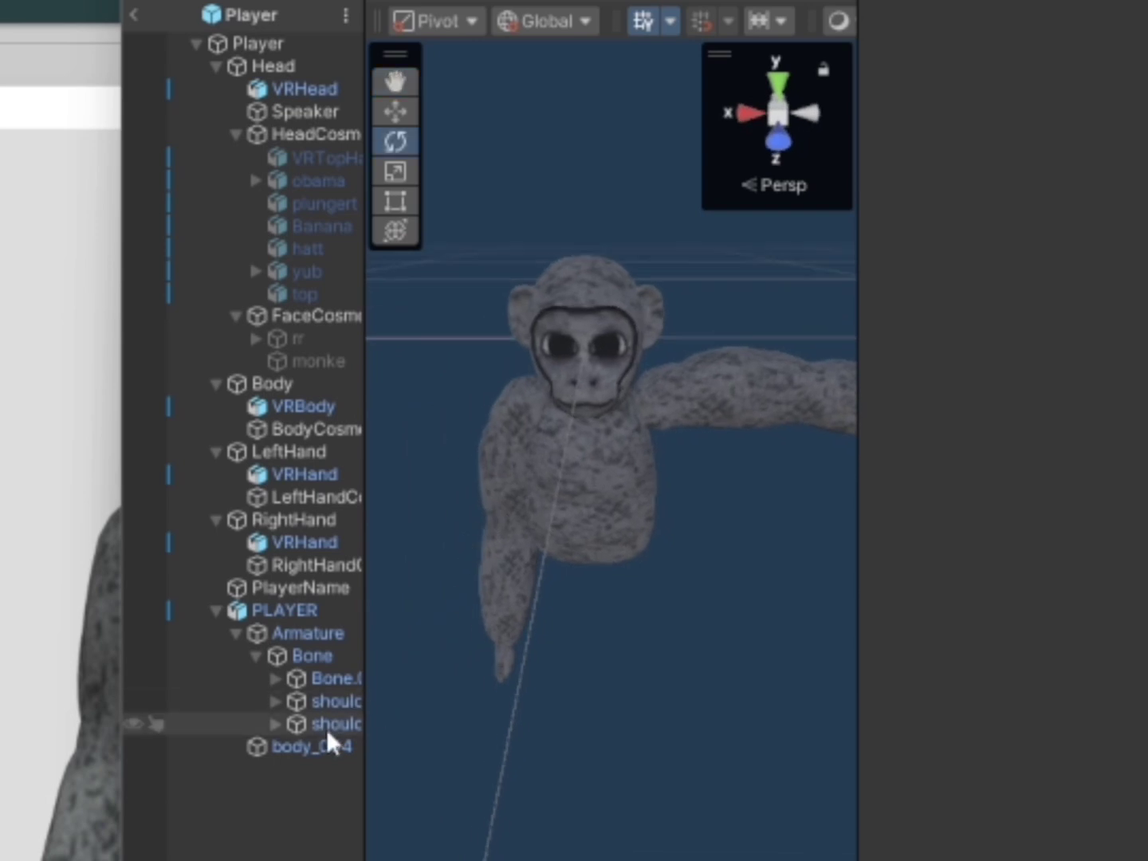
Rotate the shoulder L bone about the Z axis so its arm stretches out to the side, mirroring the other arm
click(350, 699)
mouse_move(536, 276)
mouse_down()
mouse_move(566, 291)
mouse_move(557, 285)
mouse_up()
key(ctrl+z)
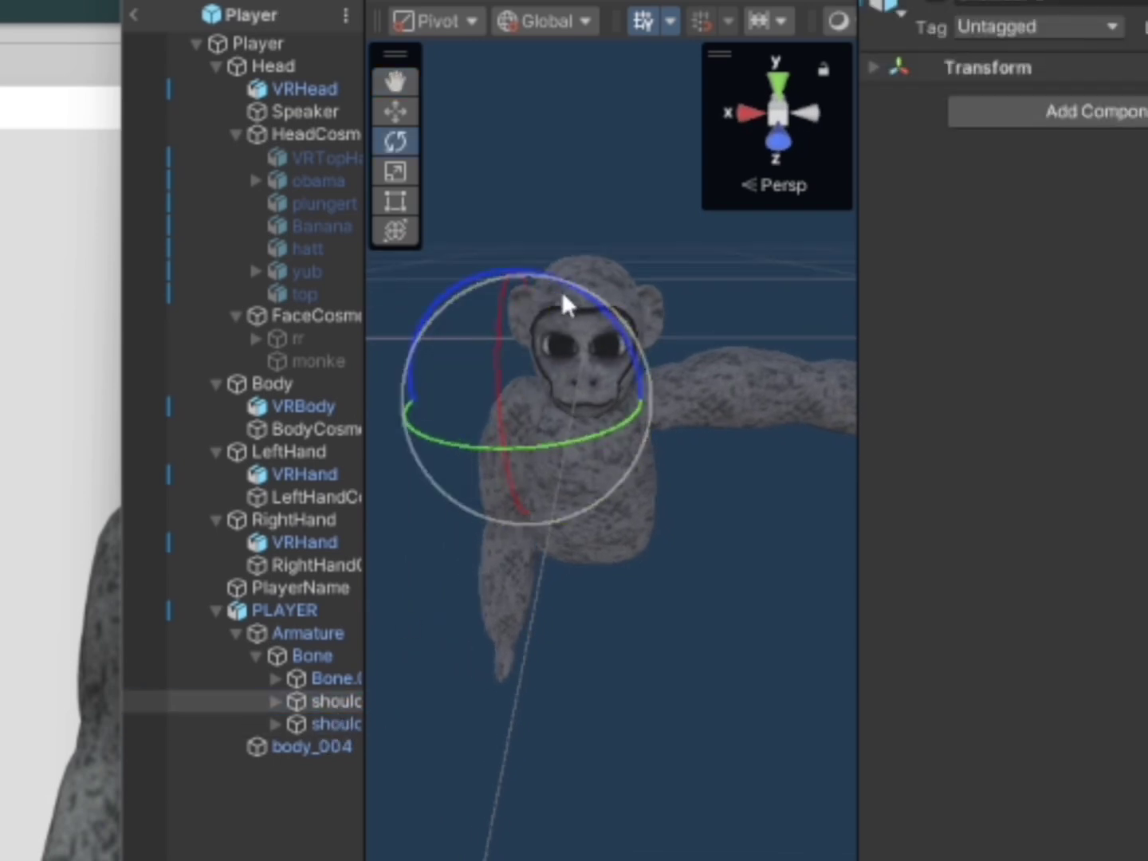
drag(456, 283, 730, 298)
click(730, 298)
right_drag(641, 556, 638, 565)
alt+drag(638, 565, 599, 599)
key(w)
right_drag(599, 600, 542, 669)
key(s)
key(w)
mouse_move(543, 670)
alt+mouse_down()
mouse_move(551, 649)
mouse_move(589, 661)
mouse_move(526, 655)
alt+mouse_up()
Expand the shoulder L and shoulder R bone chains down to Bone.008 and Bone.007
drag(360, 657, 713, 630)
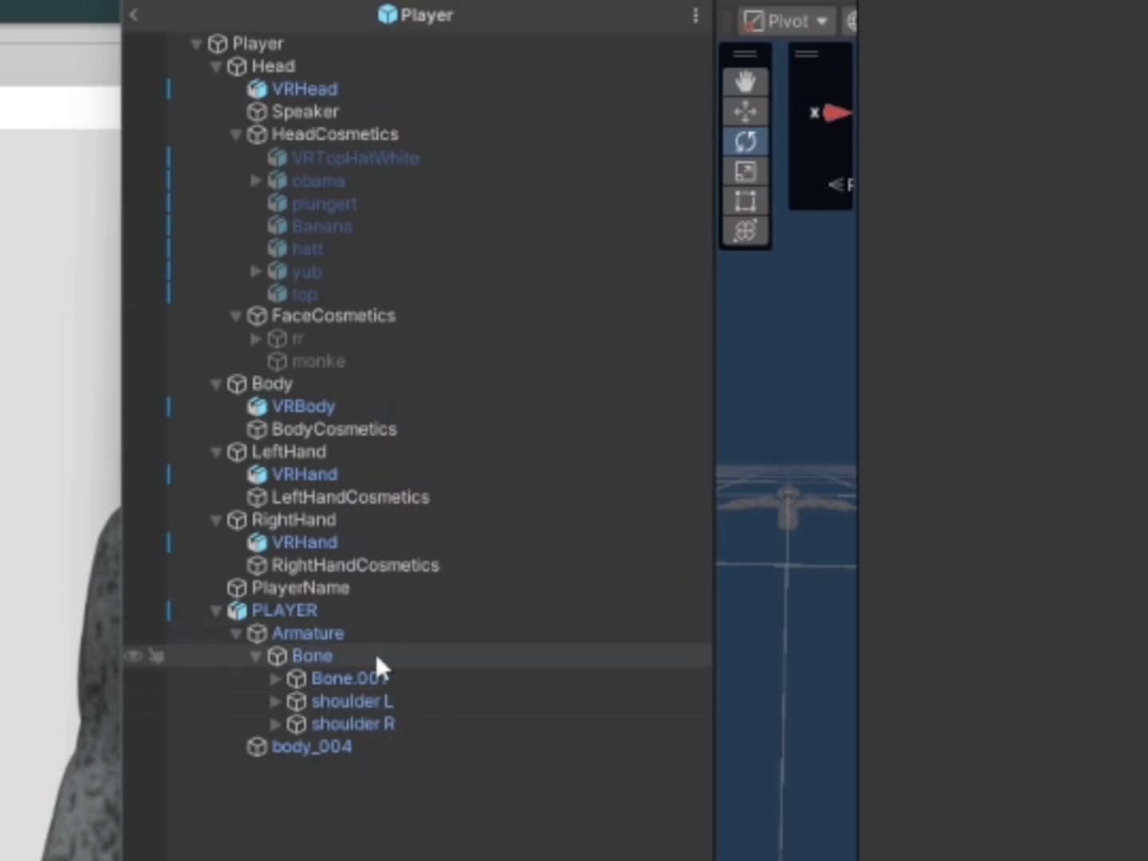
click(273, 701)
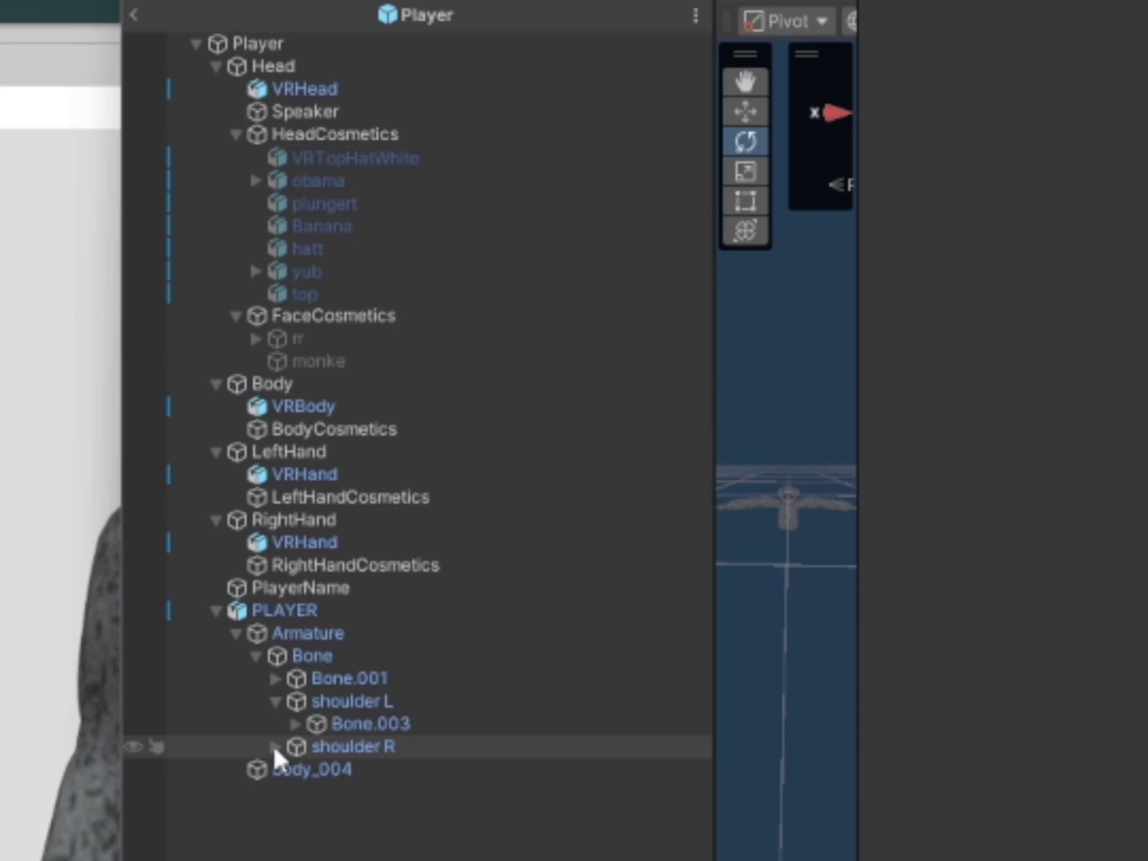
click(273, 747)
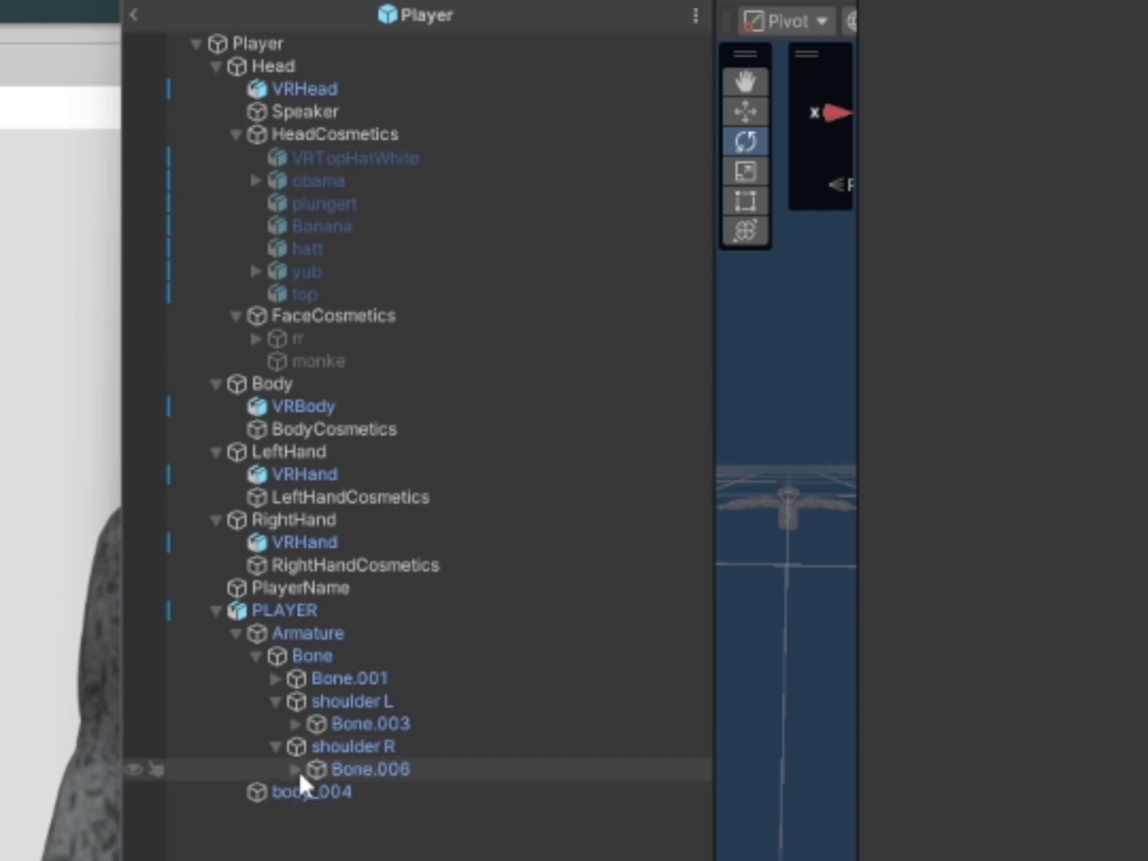
click(296, 769)
click(294, 722)
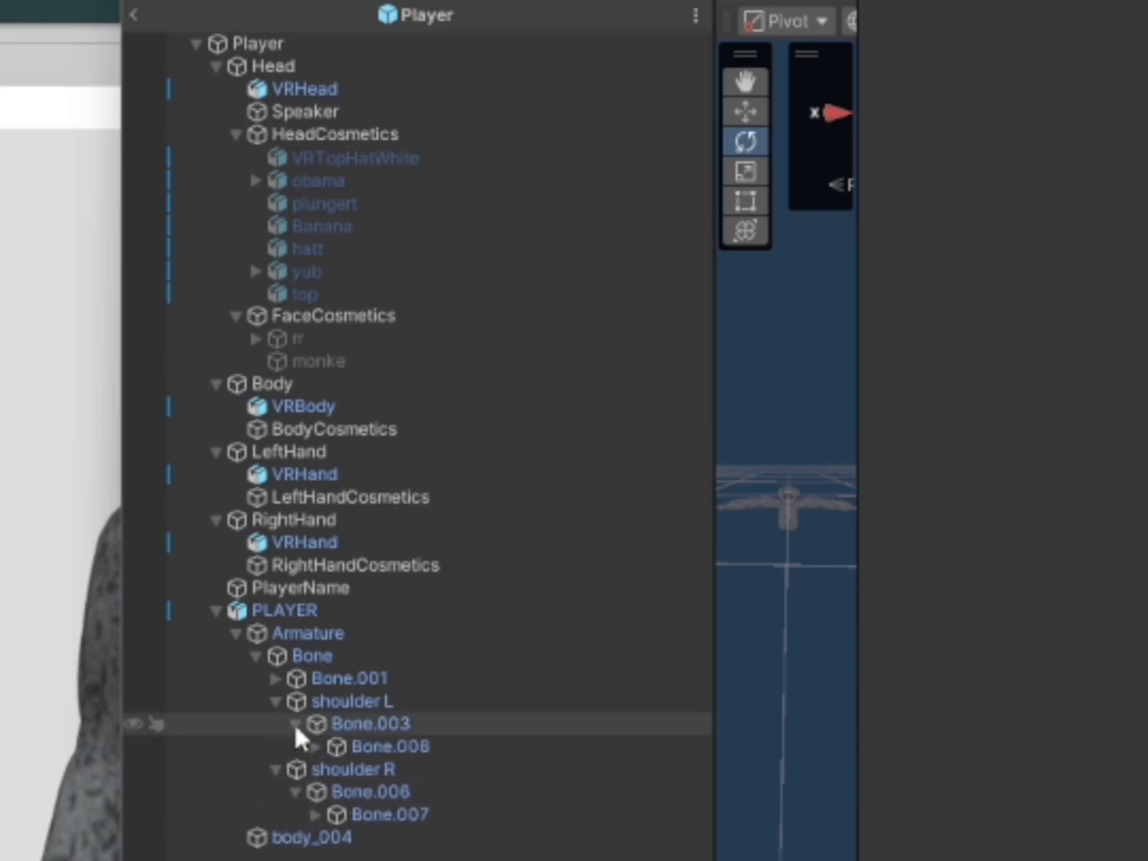
Inspect Bone.008 in the shoulder L arm, test-rotating it about the Z axis to check which joint it controls
click(351, 745)
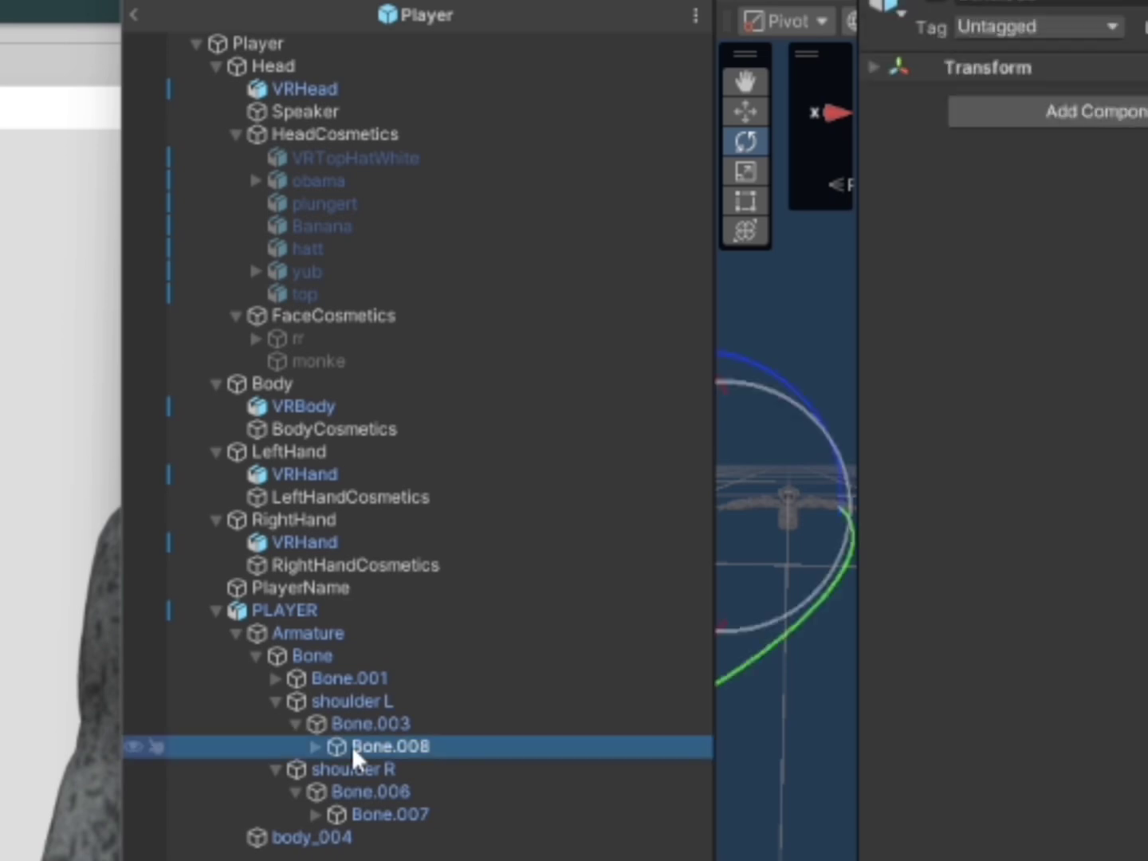
alt+drag(825, 523, 127, 505)
right_drag(334, 571, 602, 452)
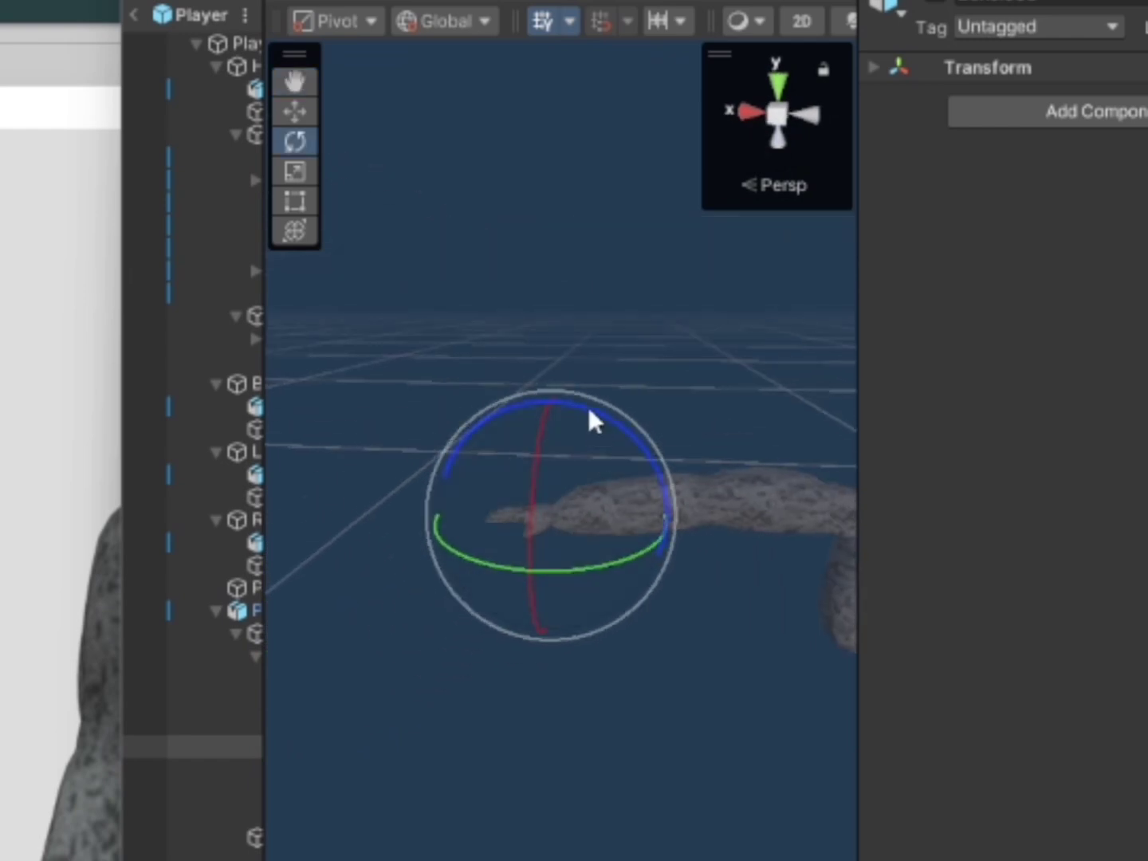
drag(589, 418, 594, 481)
right_drag(560, 614, 297, 604)
drag(263, 603, 230, 693)
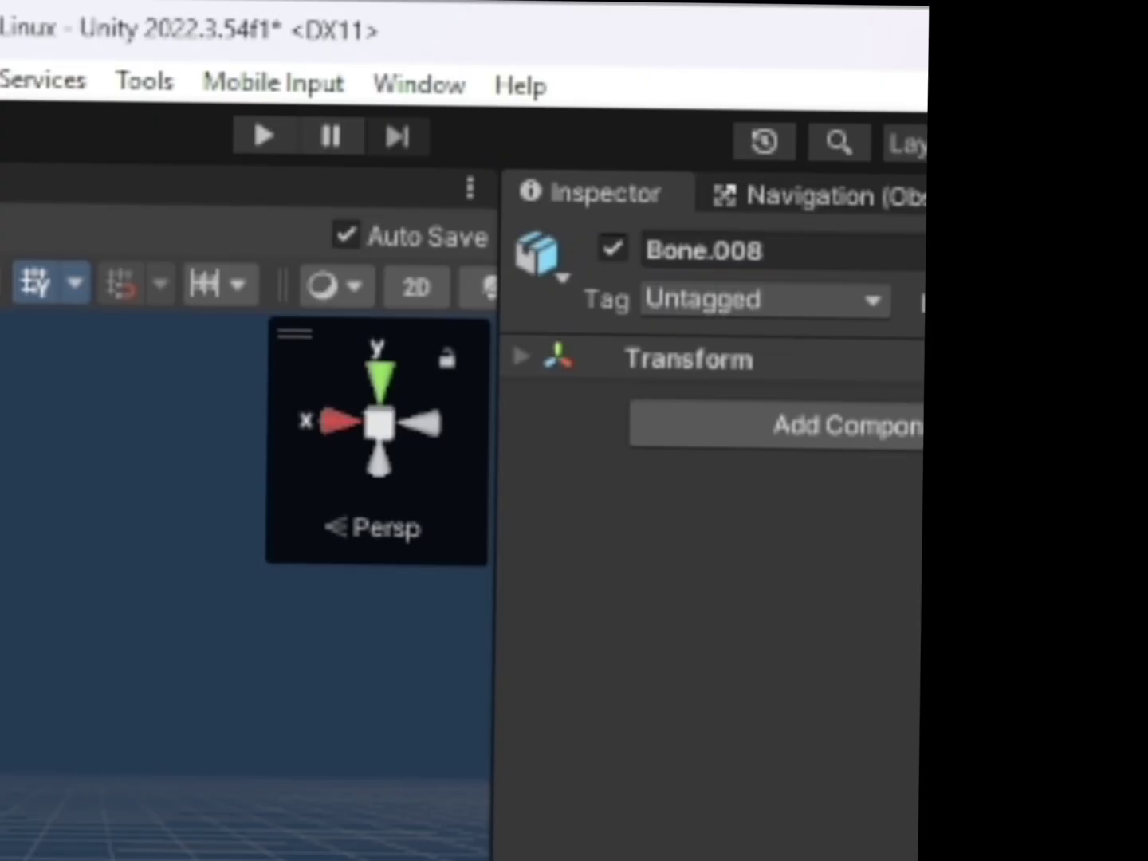
right_drag(559, 558, 558, 598)
Rename Bone.008 to "wrist L"
click(1080, 3)
click(827, 239)
text(wr)
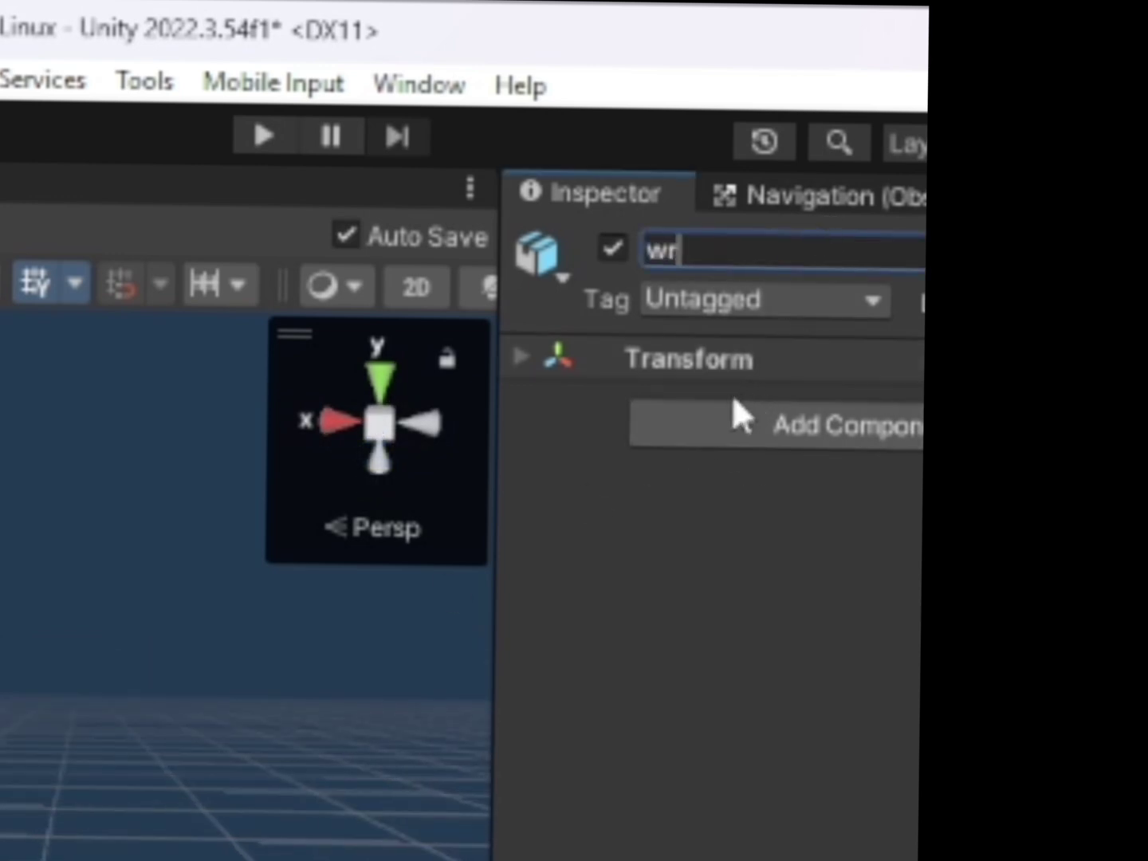
text(ist L)
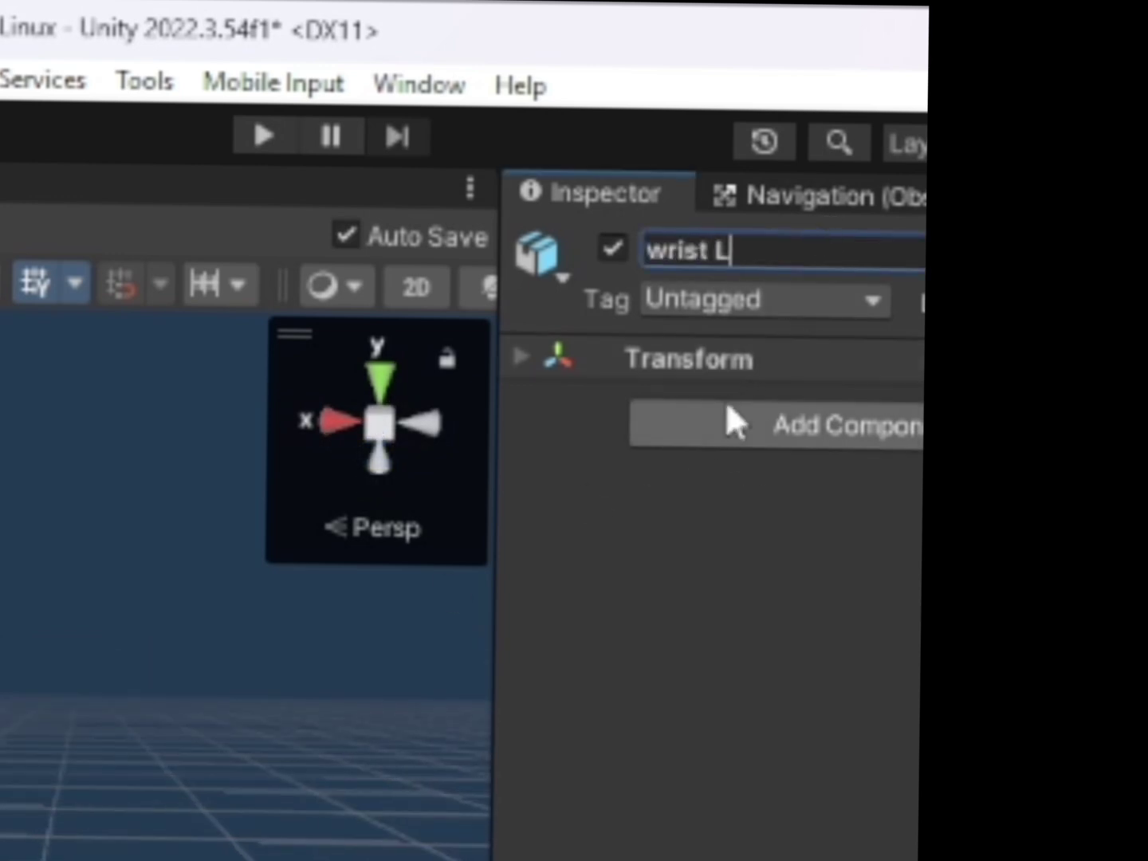
Rename Bone.007 in the shoulder R arm to "Wrist R"
key(Return)
key(Up)
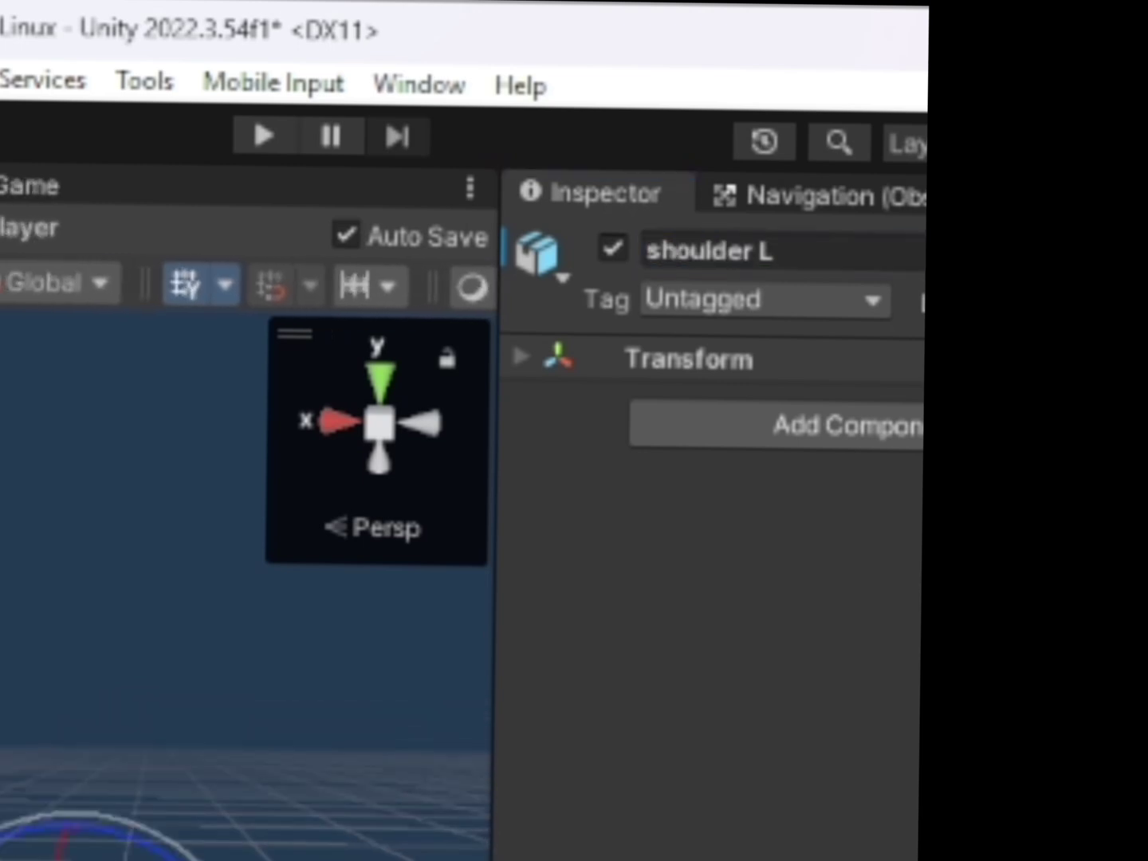
key(Down)
key(Down)
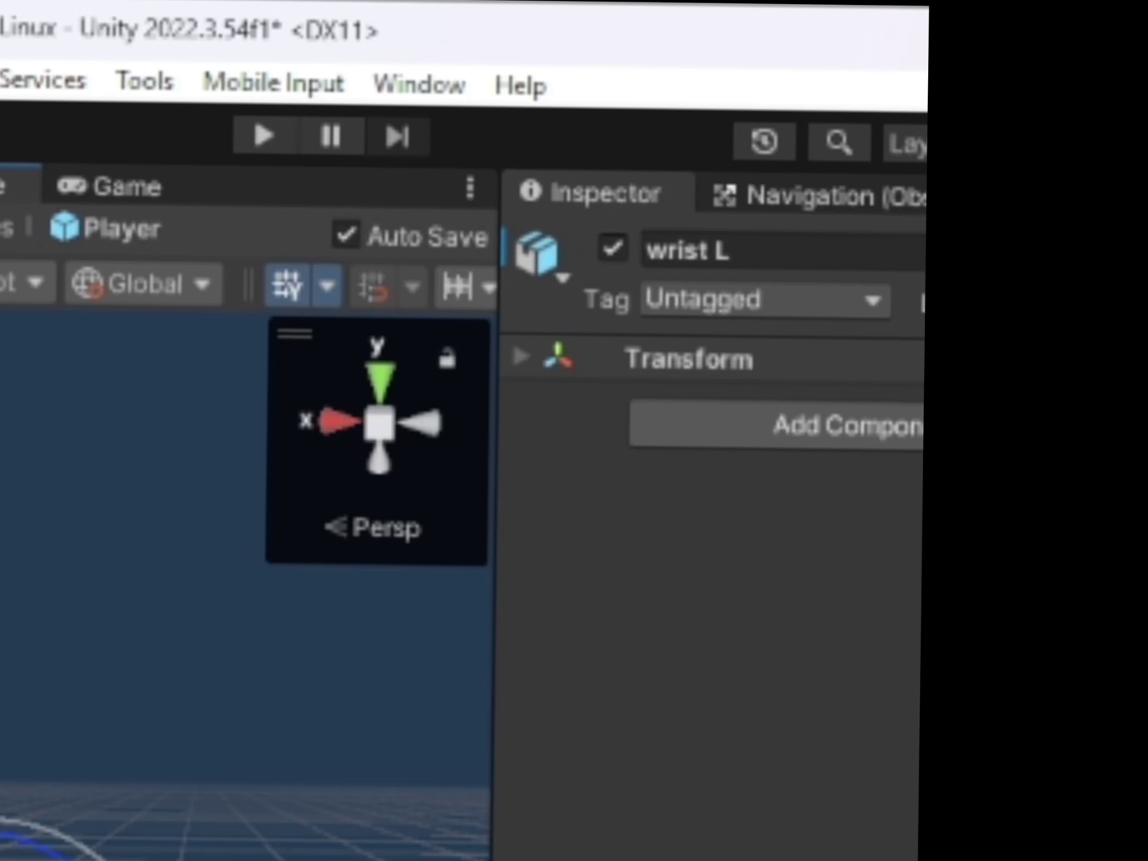
key(Down)
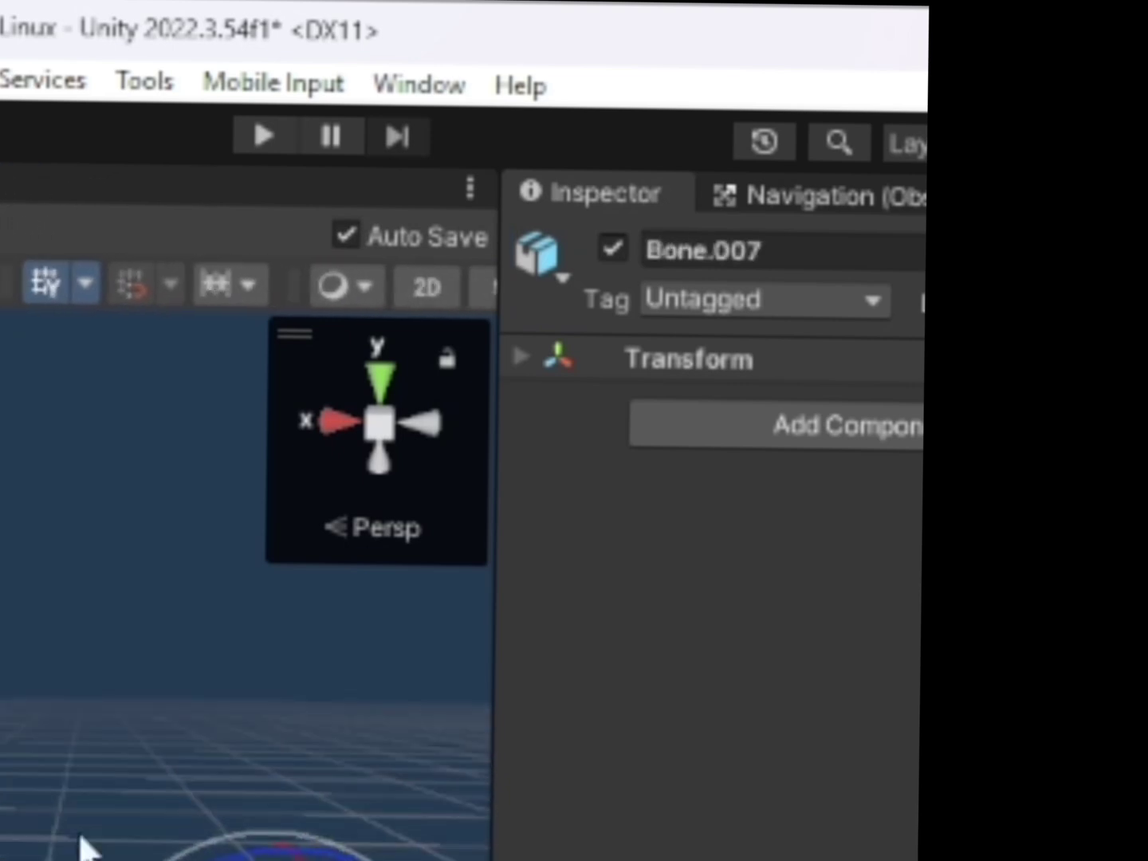
click(786, 251)
text(W)
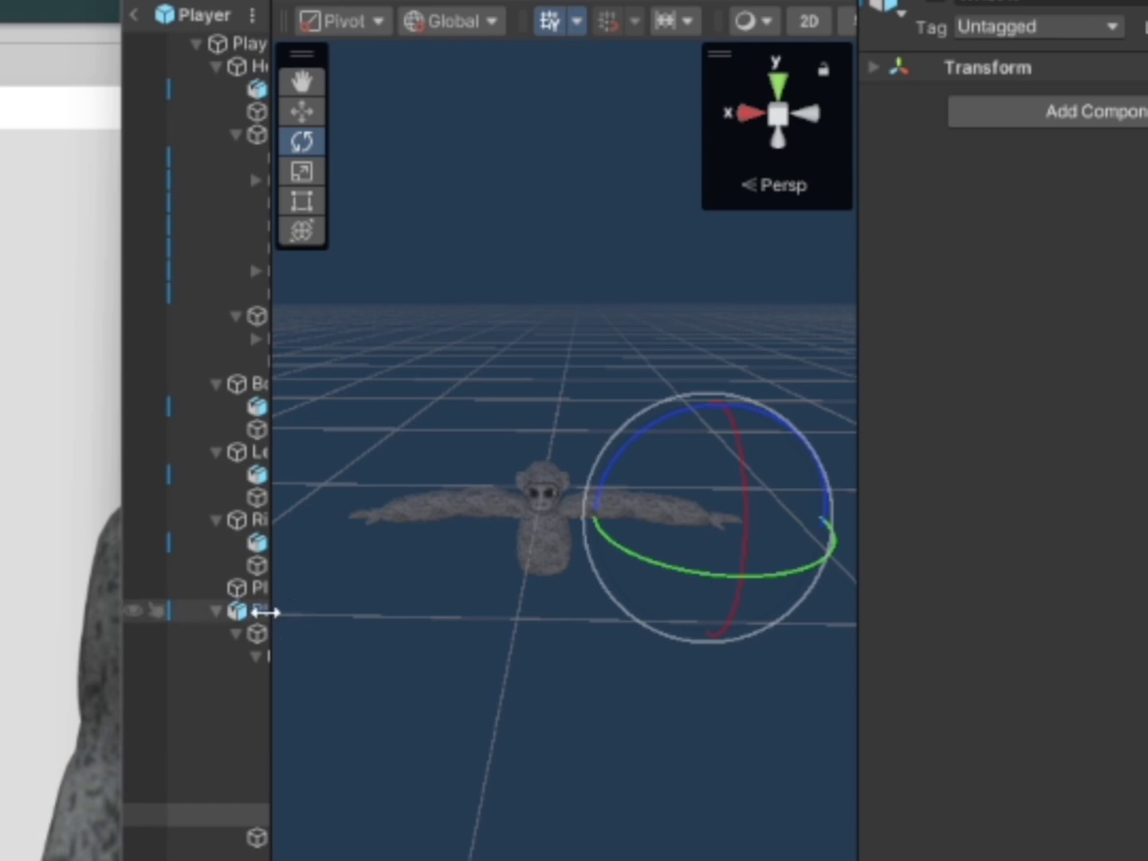
Add the Fast IK Fabric script to both the wrist L and Wrist R bones
drag(266, 613, 445, 634)
ctrl+click(392, 747)
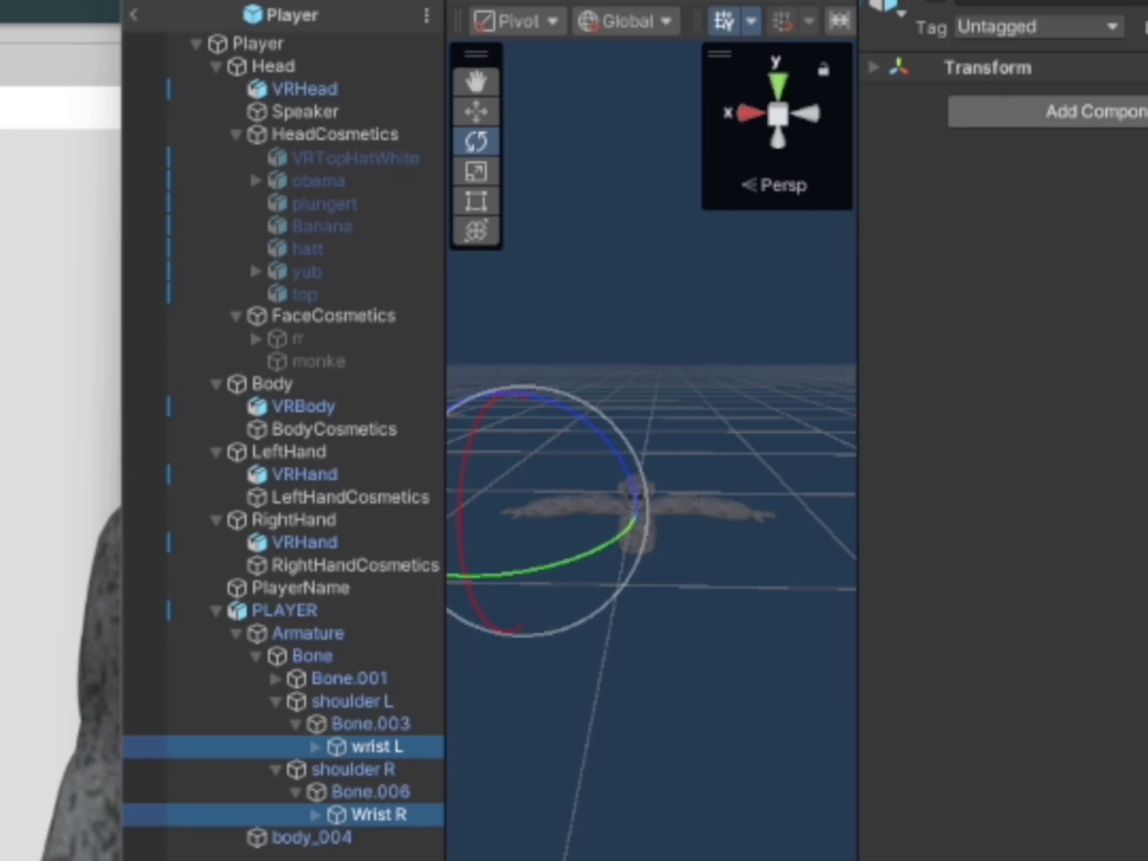
click(1092, 112)
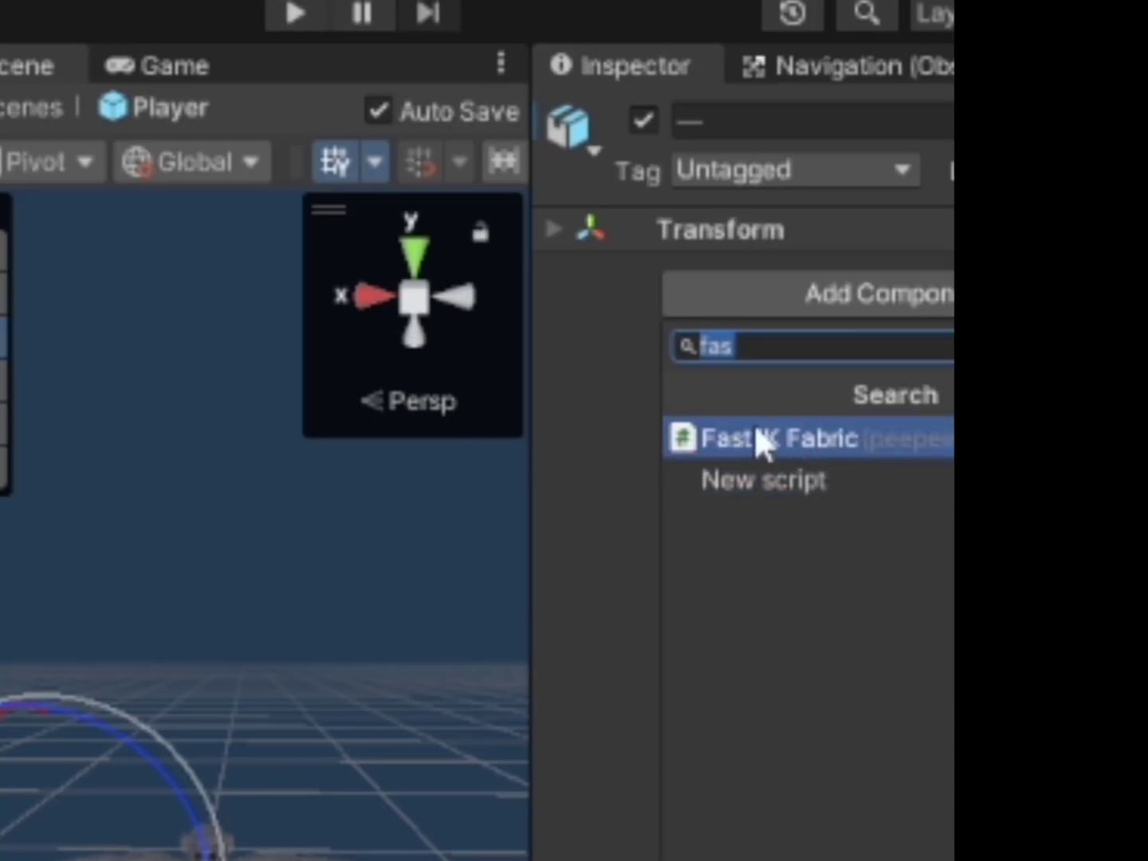
click(818, 449)
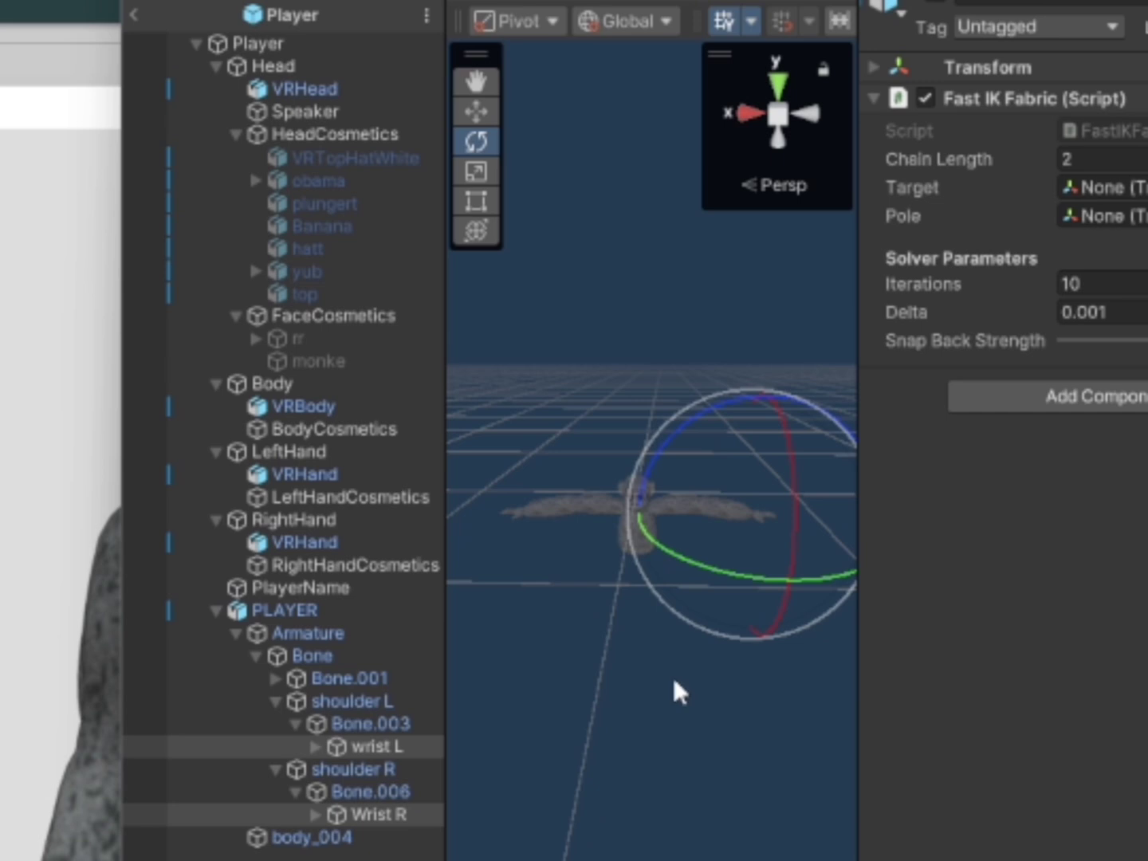
click(603, 679)
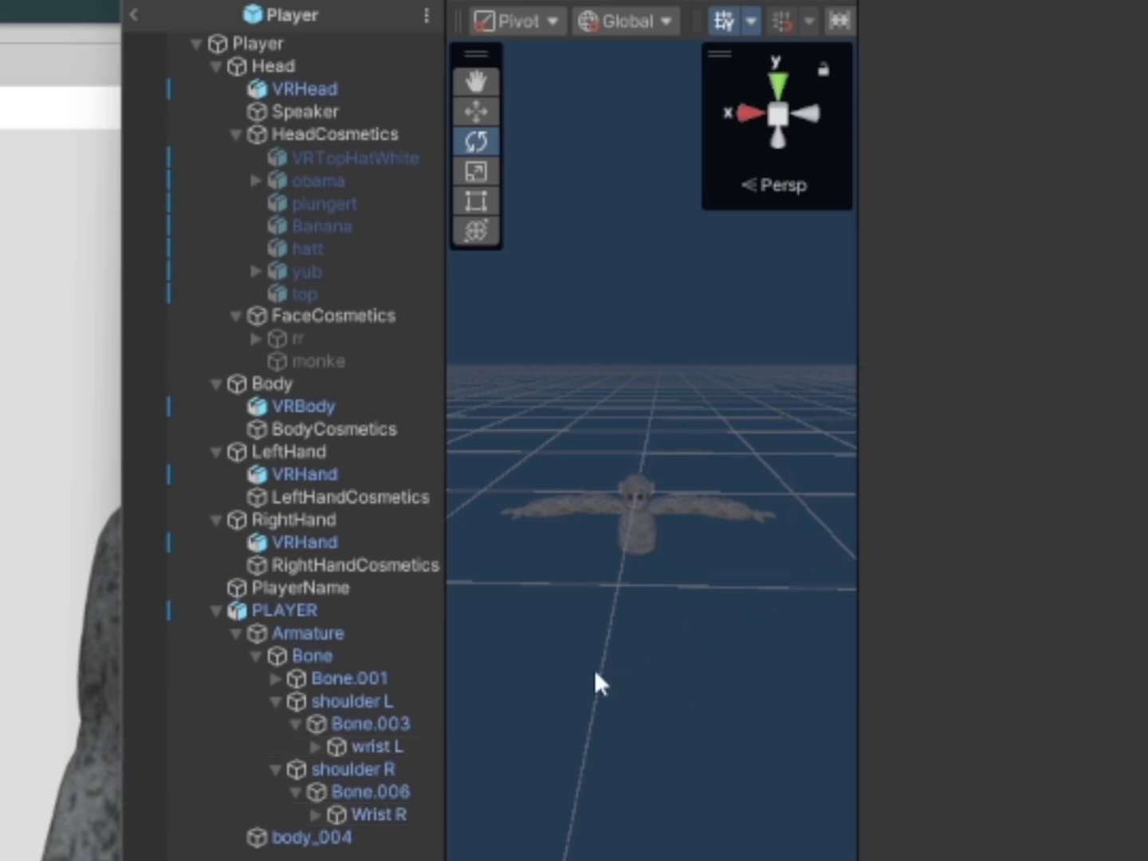
On wrist L's Fast IK Fabric component, assign LeftHand as the Target and shoulder L as the Pole
click(377, 751)
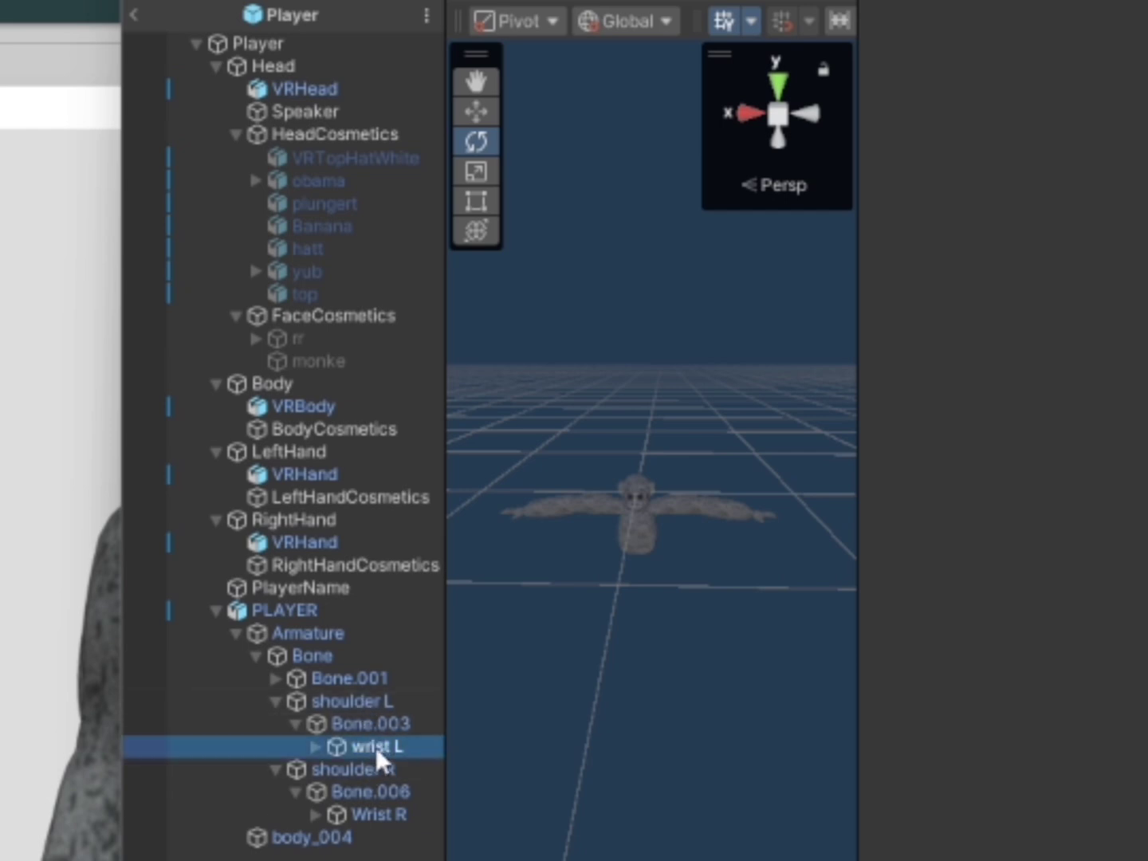
right_drag(666, 548, 583, 532)
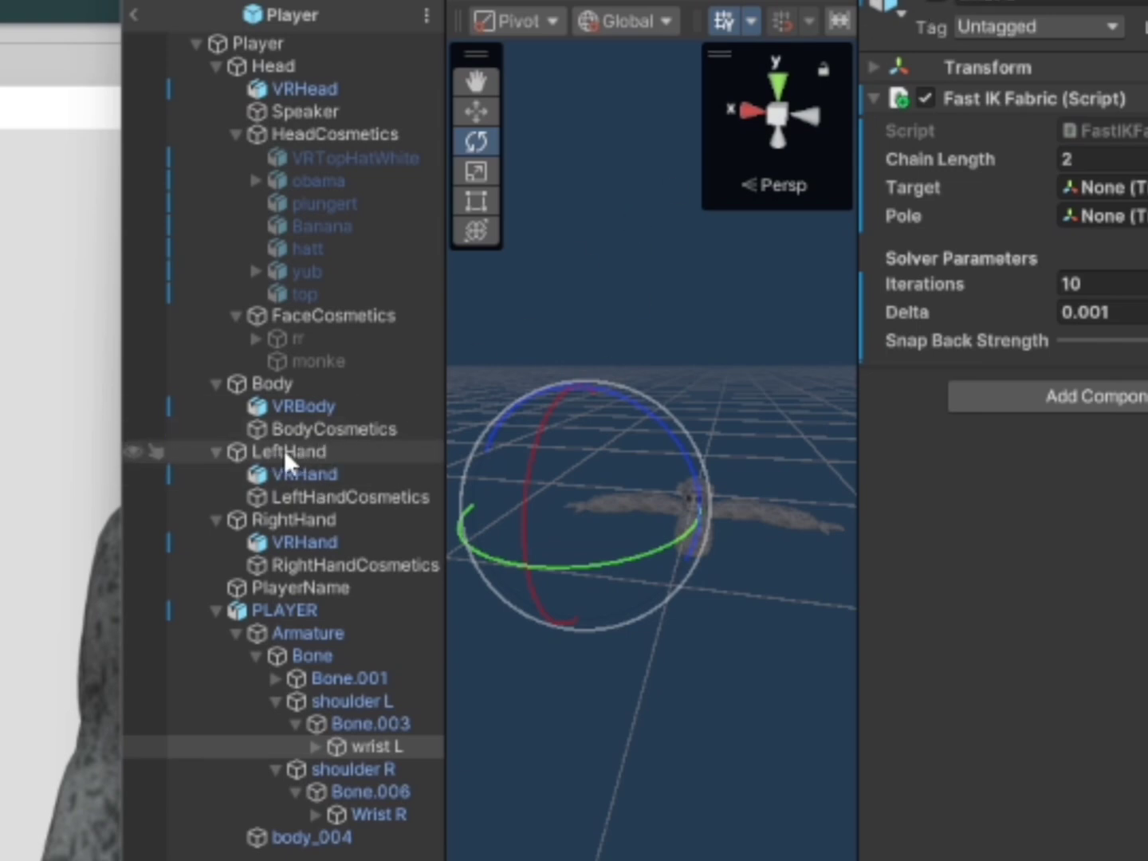
drag(283, 451, 966, 317)
drag(1099, 193, 1107, 191)
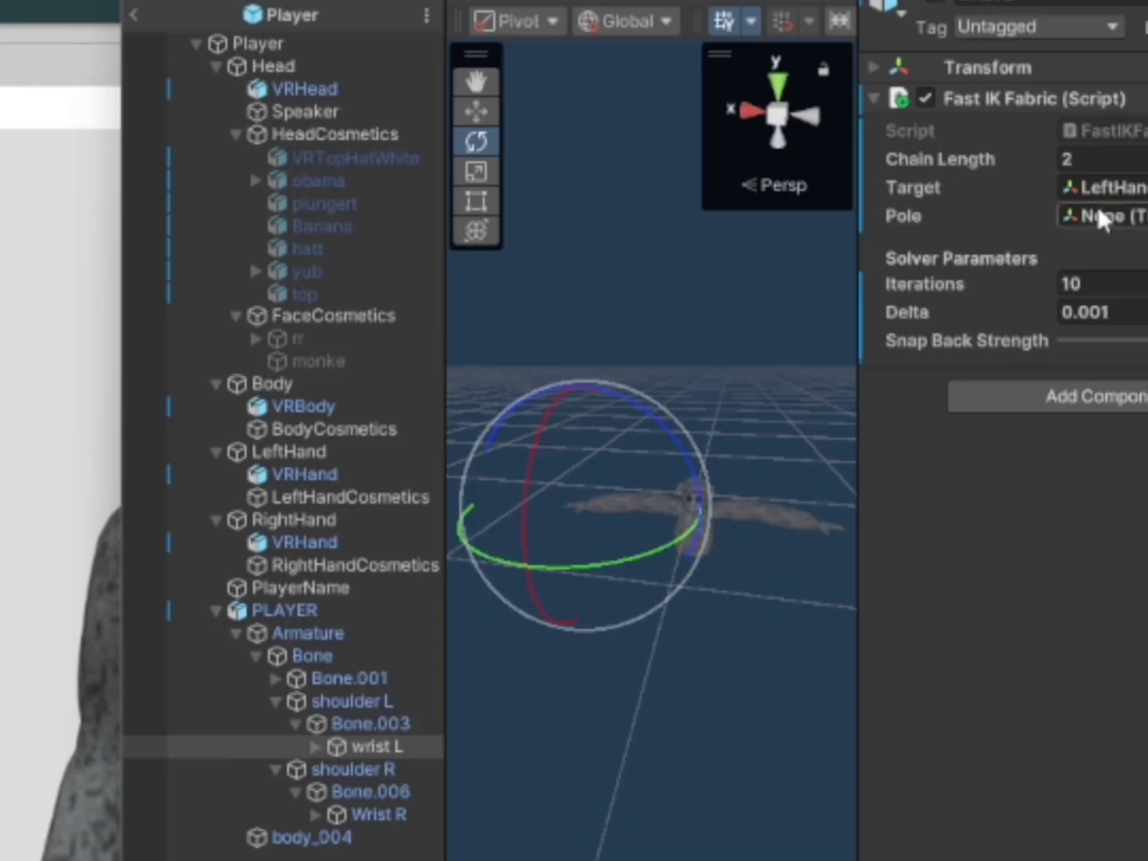
drag(348, 701, 1092, 213)
click(381, 767)
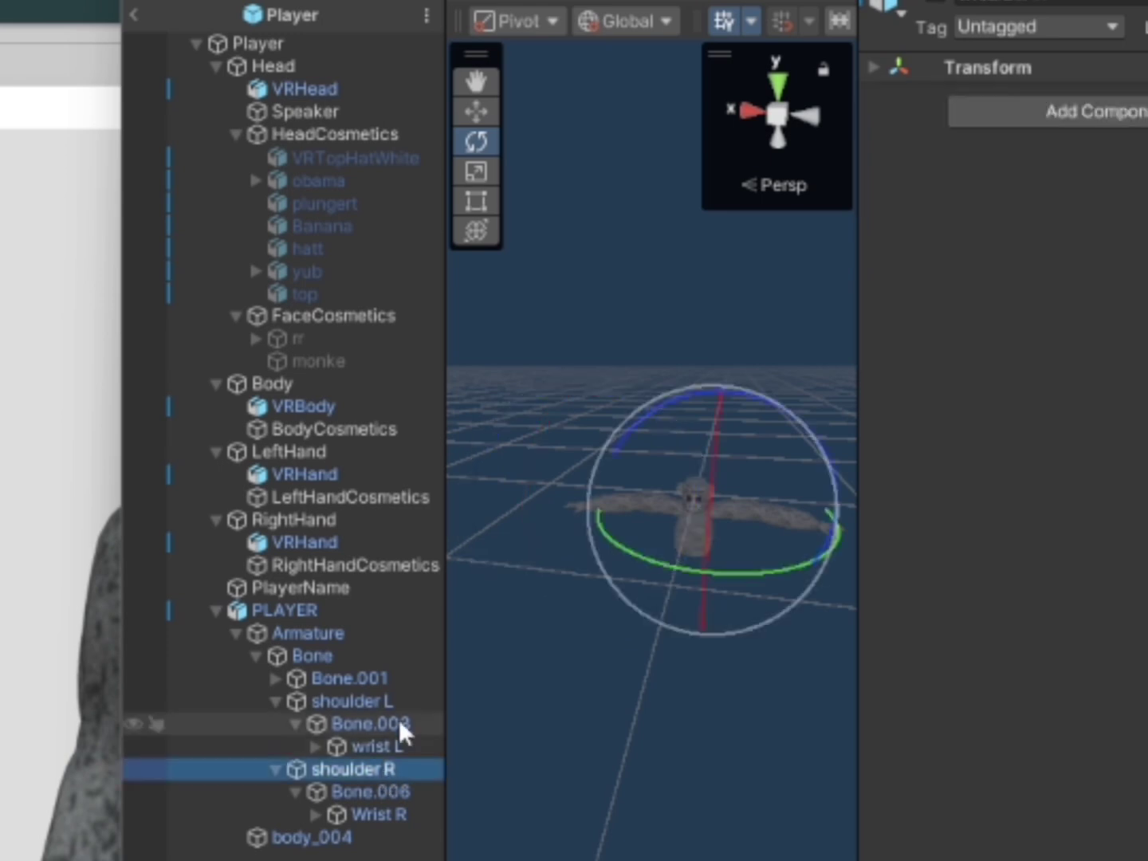
click(394, 745)
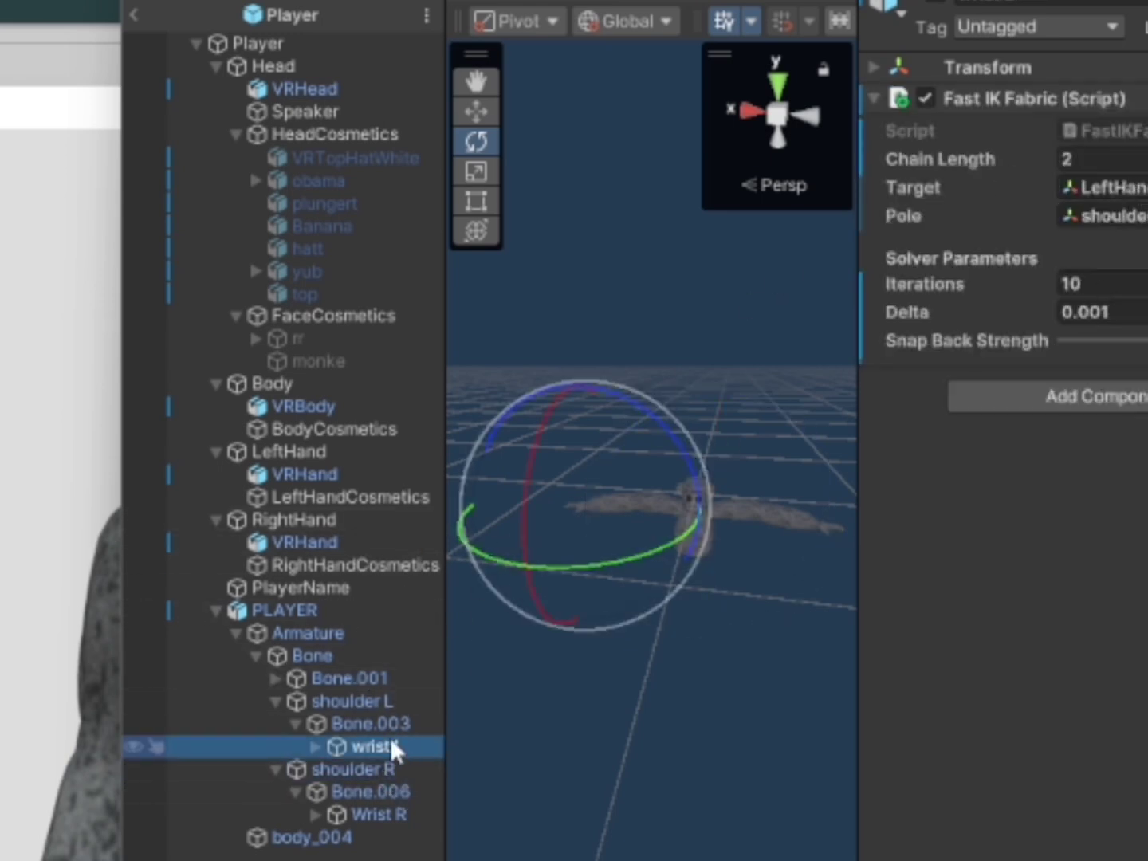
On Wrist R's Fast IK Fabric component, assign RightHand as the Target and shoulder R as the Pole
click(408, 815)
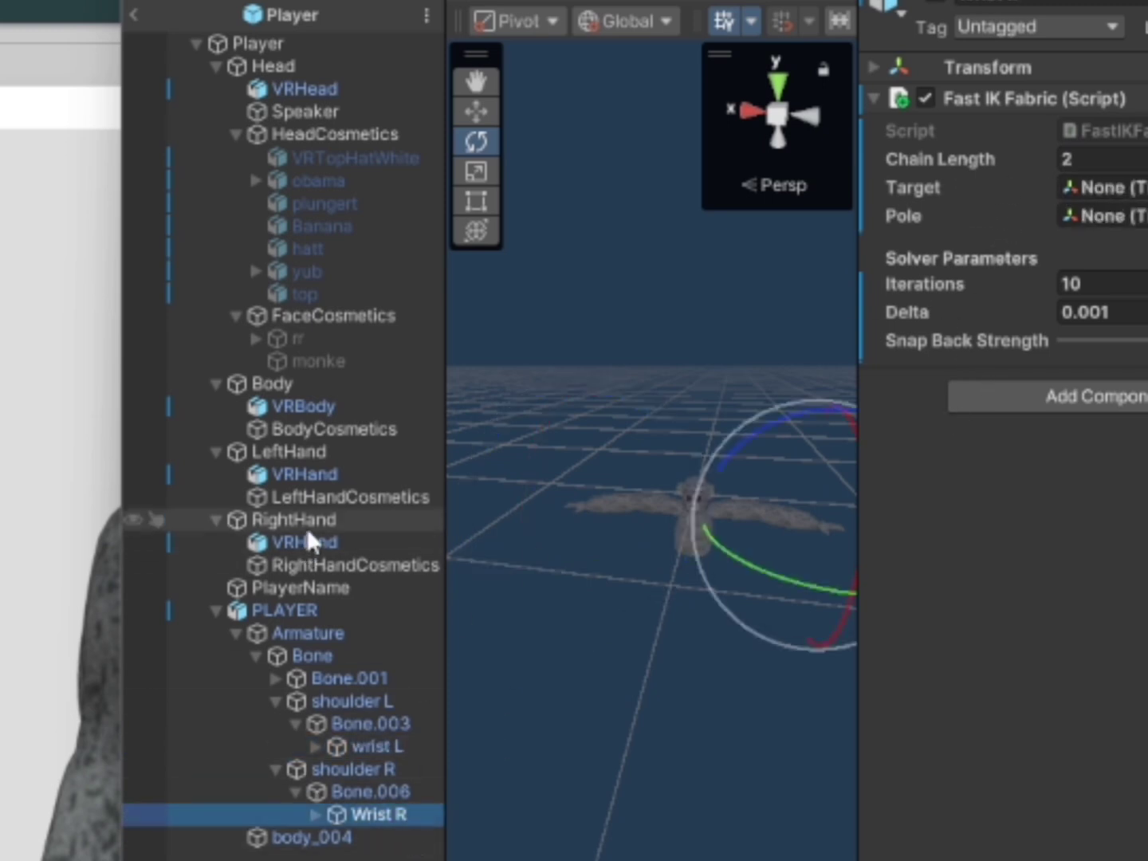
drag(281, 512, 1118, 190)
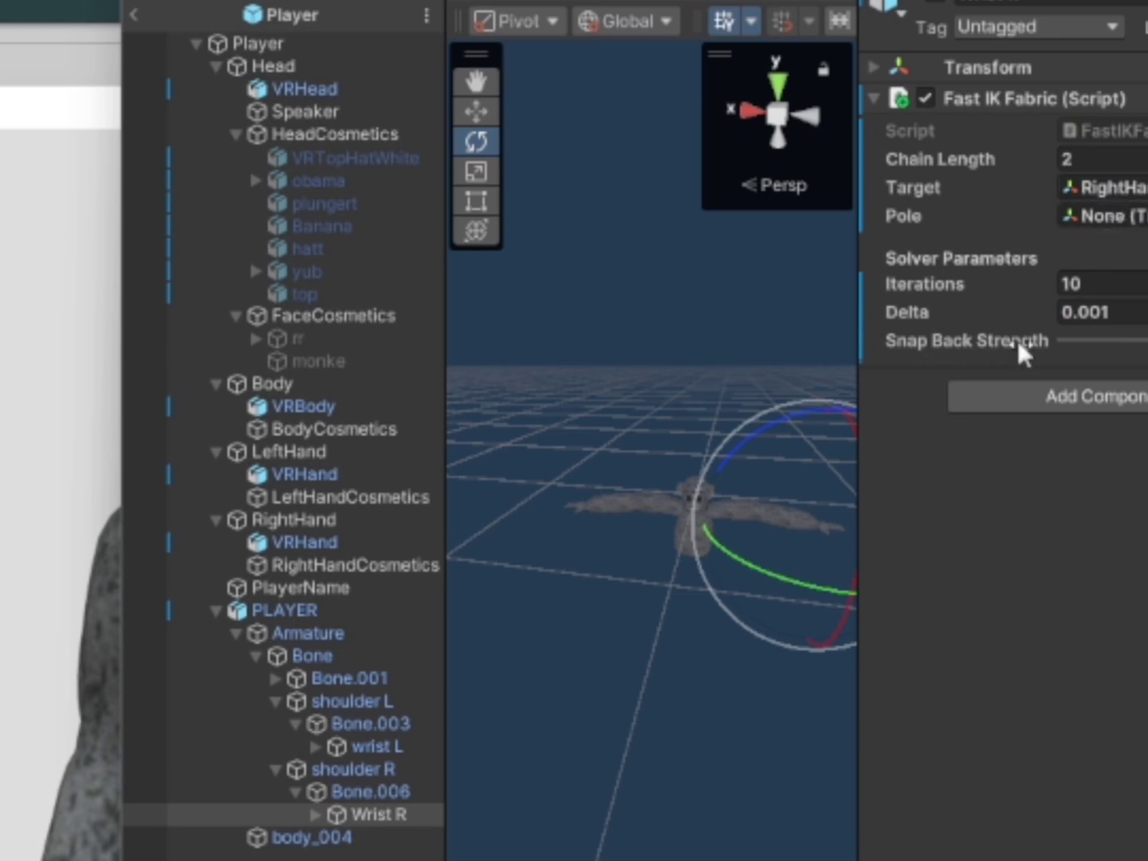
drag(370, 770, 1113, 221)
click(654, 356)
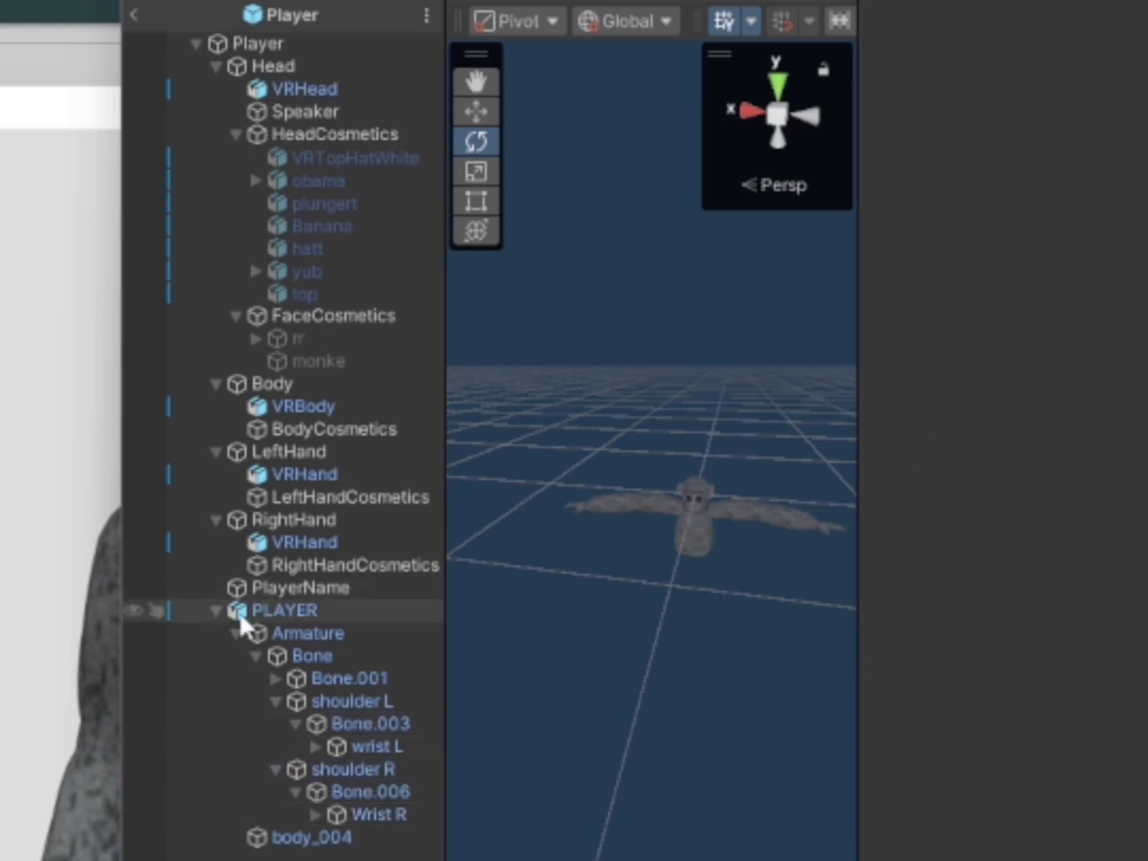
Collapse the PLAYER model's hierarchy and make PLAYER a child of the Head object
click(217, 608)
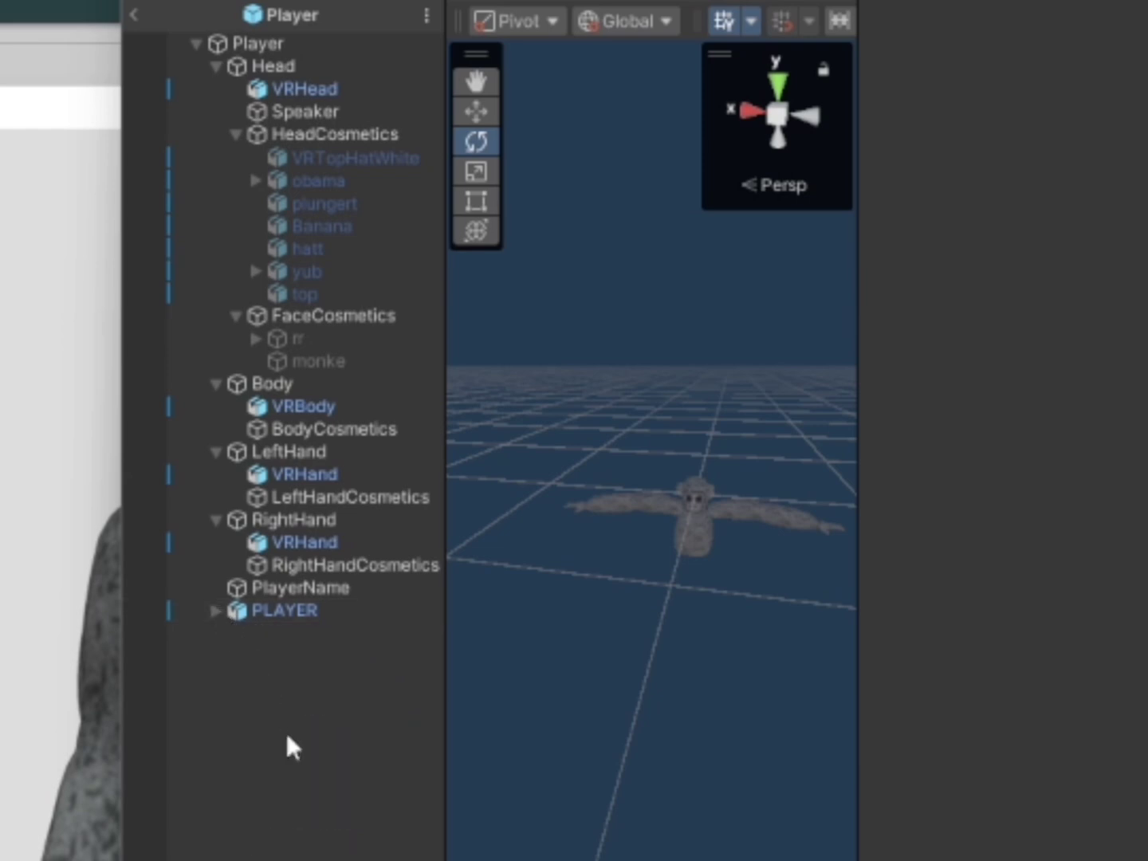
right_drag(664, 778, 632, 806)
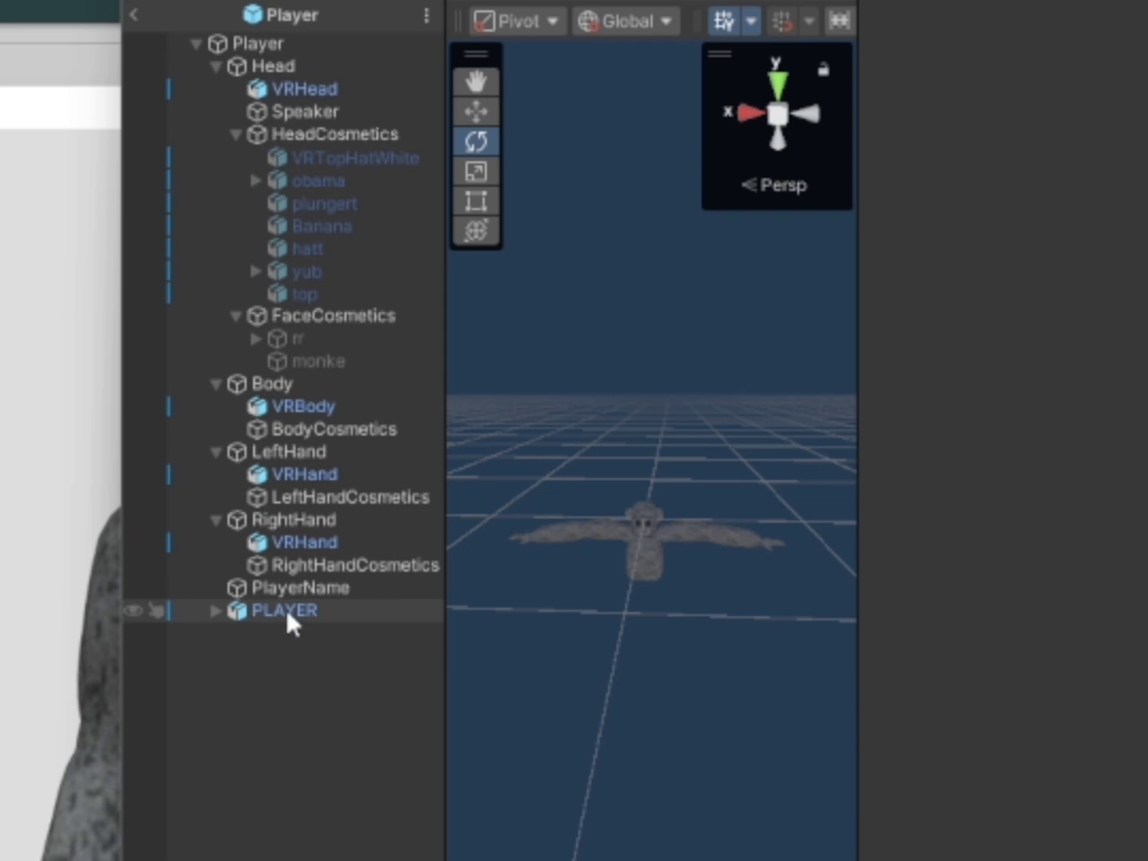
drag(285, 611, 279, 63)
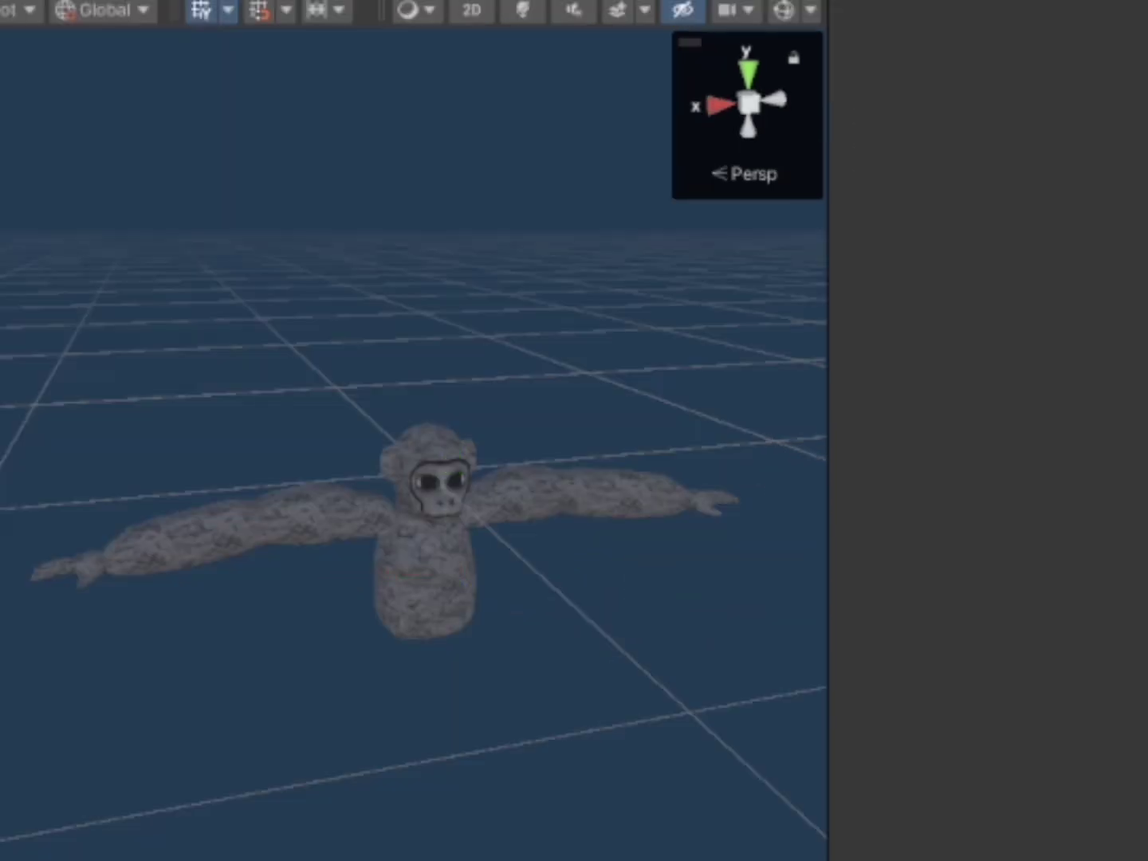
Rotate the Wrist R bone about the X axis to turn the hand at the end of its arm
key(Escape)
right_drag(394, 691, 564, 672)
key(w)
alt+drag(563, 673, 335, 626)
key(e)
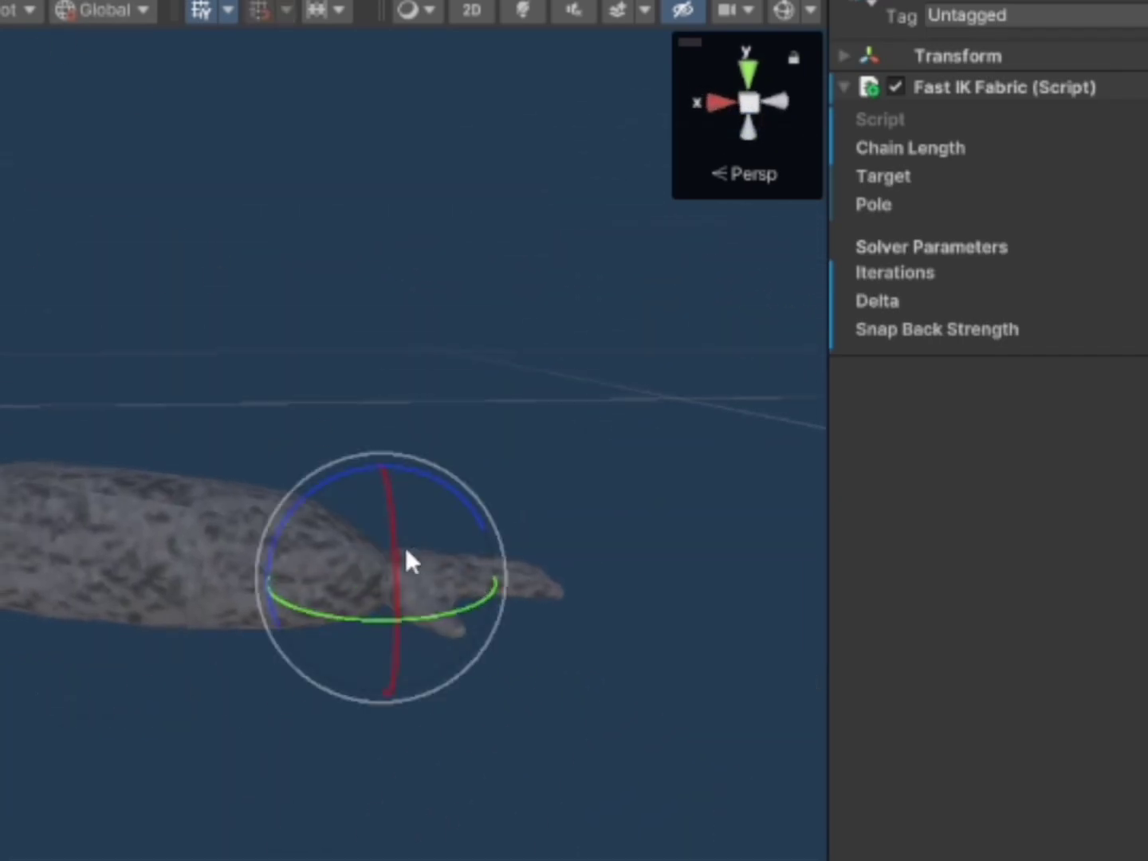
drag(392, 570, 461, 285)
drag(463, 606, 334, 691)
click(408, 490)
Rotate the wrist L bone about the X axis to turn the other hand
right_drag(407, 490, 958, 608)
alt+drag(959, 607, 287, 688)
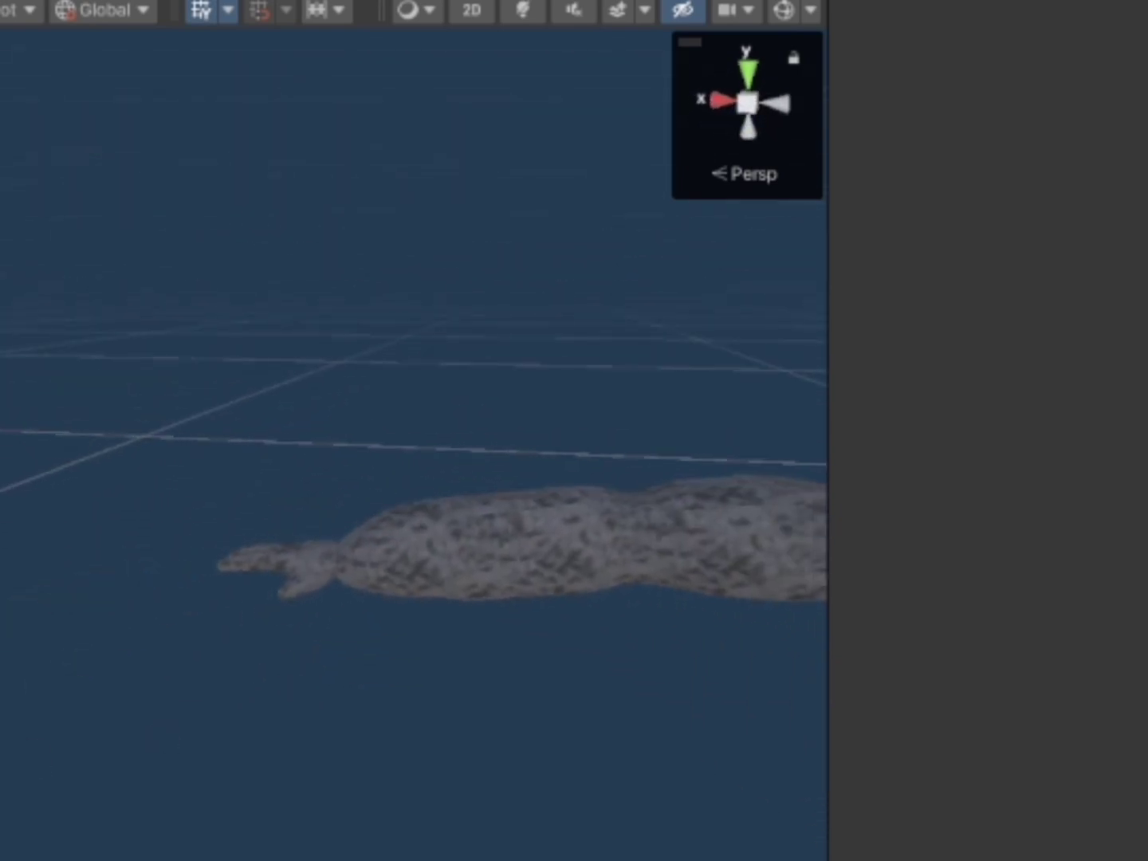
ctrl+drag(306, 551, 566, 202)
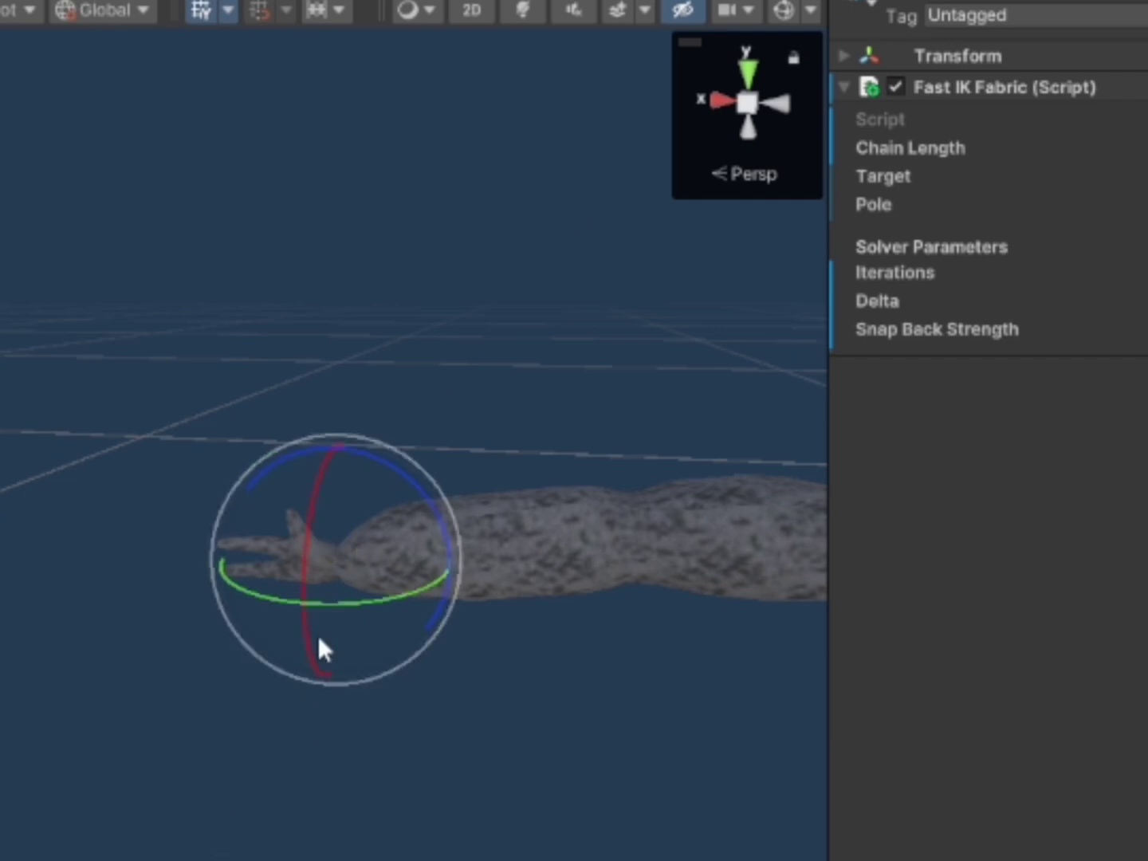
drag(323, 621, 685, 558)
click(522, 443)
Examine the gorilla player, its head and its IK arms from the front in the running scene
right_drag(359, 507, 468, 484)
key(s)
key(w)
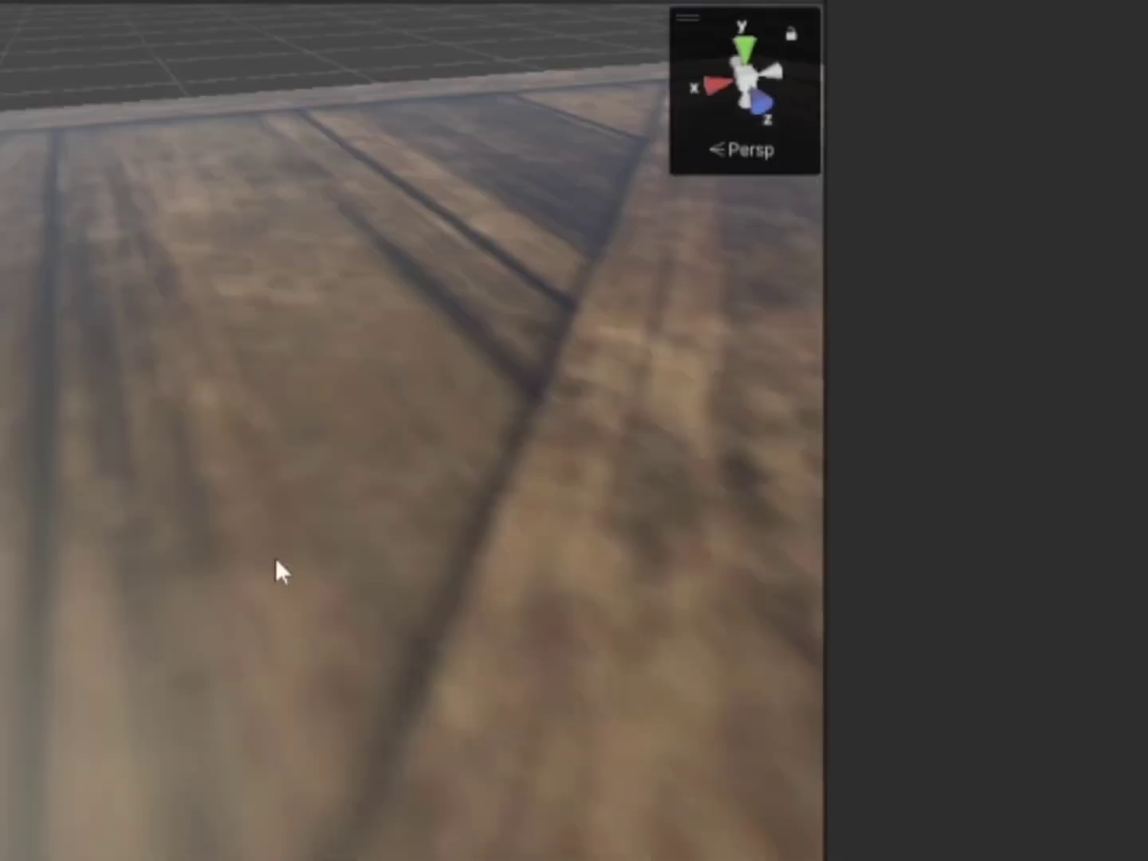
alt+drag(277, 570, 497, 598)
key(s)
mouse_move(497, 596)
right_down()
mouse_move(482, 596)
mouse_move(495, 683)
mouse_move(471, 635)
mouse_move(377, 536)
mouse_move(370, 612)
mouse_move(231, 418)
mouse_move(415, 566)
mouse_move(484, 507)
mouse_move(487, 590)
right_up()
key(w)
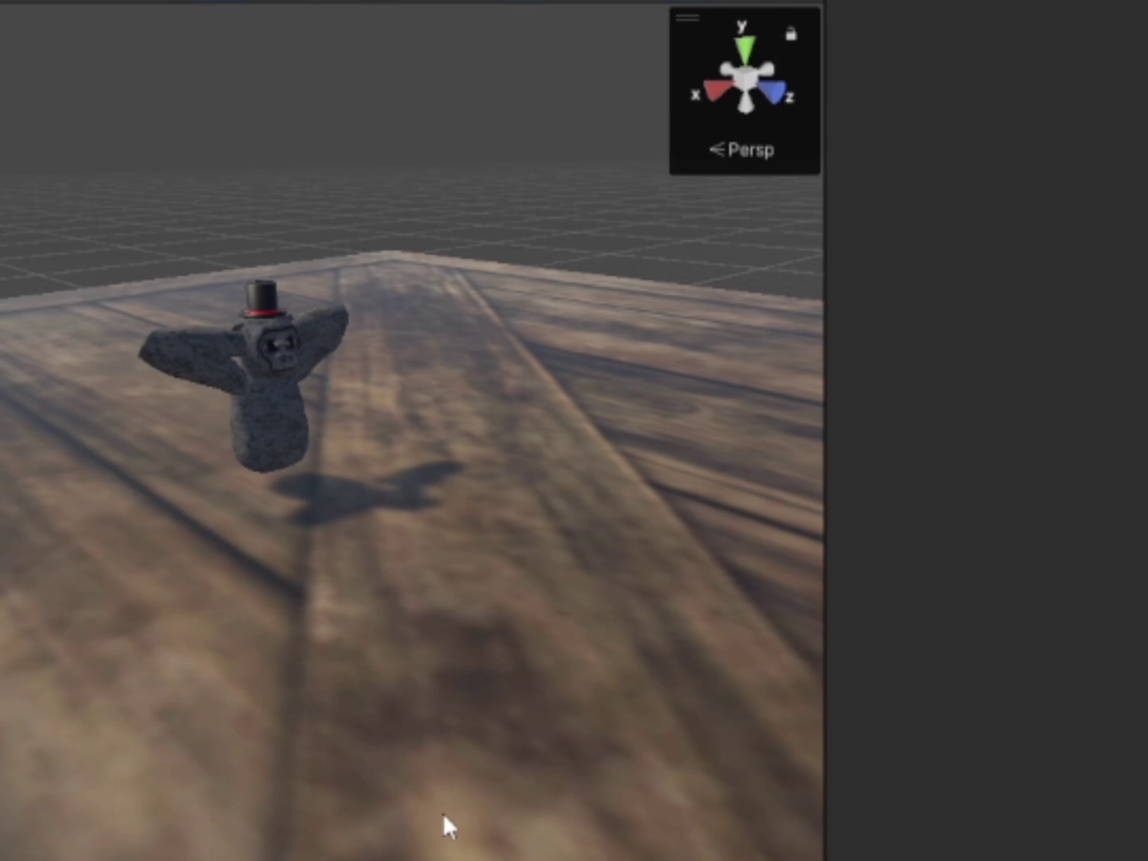
key(w)
right_drag(323, 643, 169, 540)
key(w)
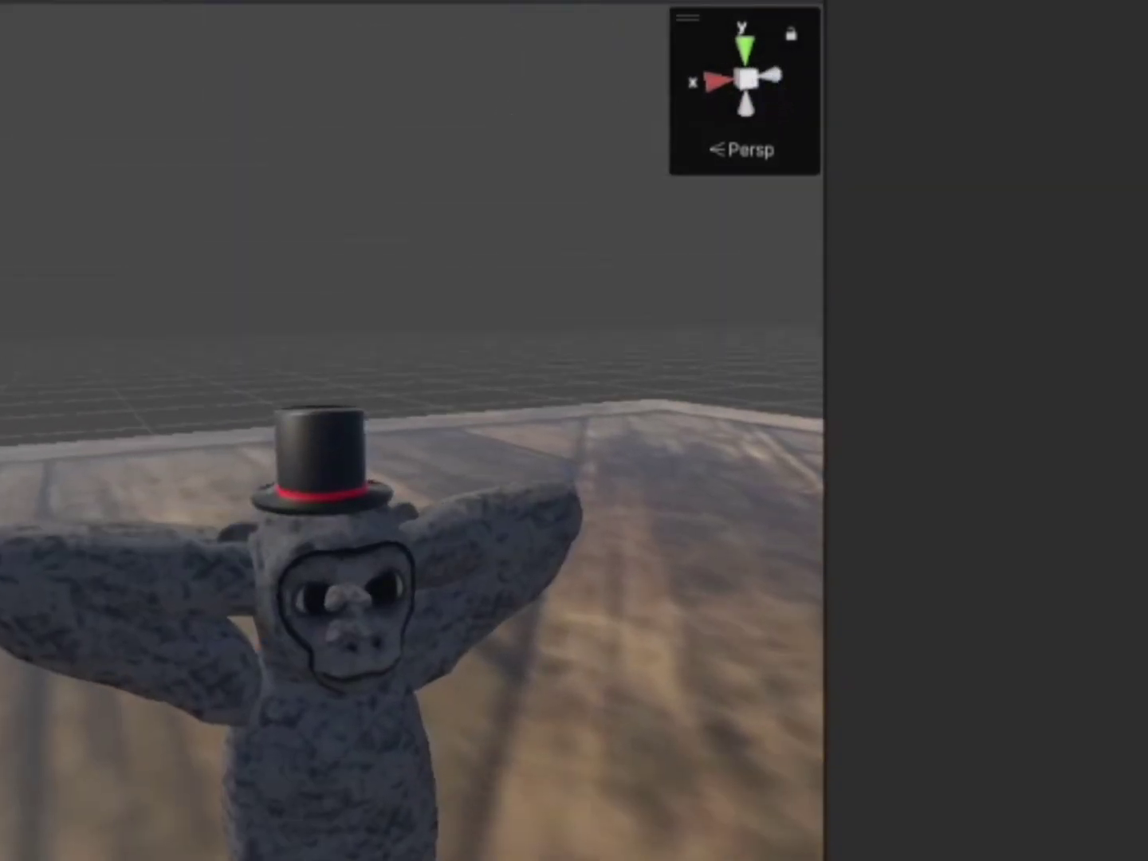
Move the left hand controller down from the head beside the lower body to test the left IK arm
click(321, 574)
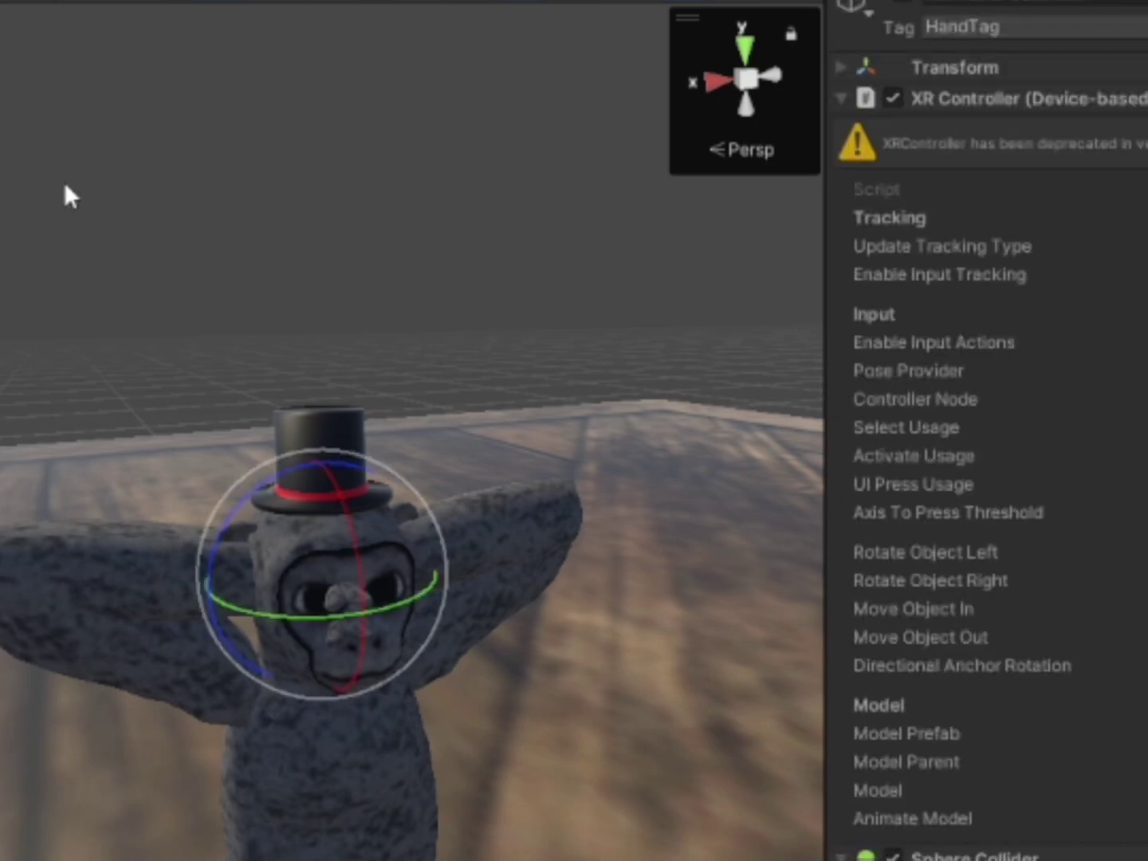
key(w)
right_drag(80, 335, 402, 466)
key(s)
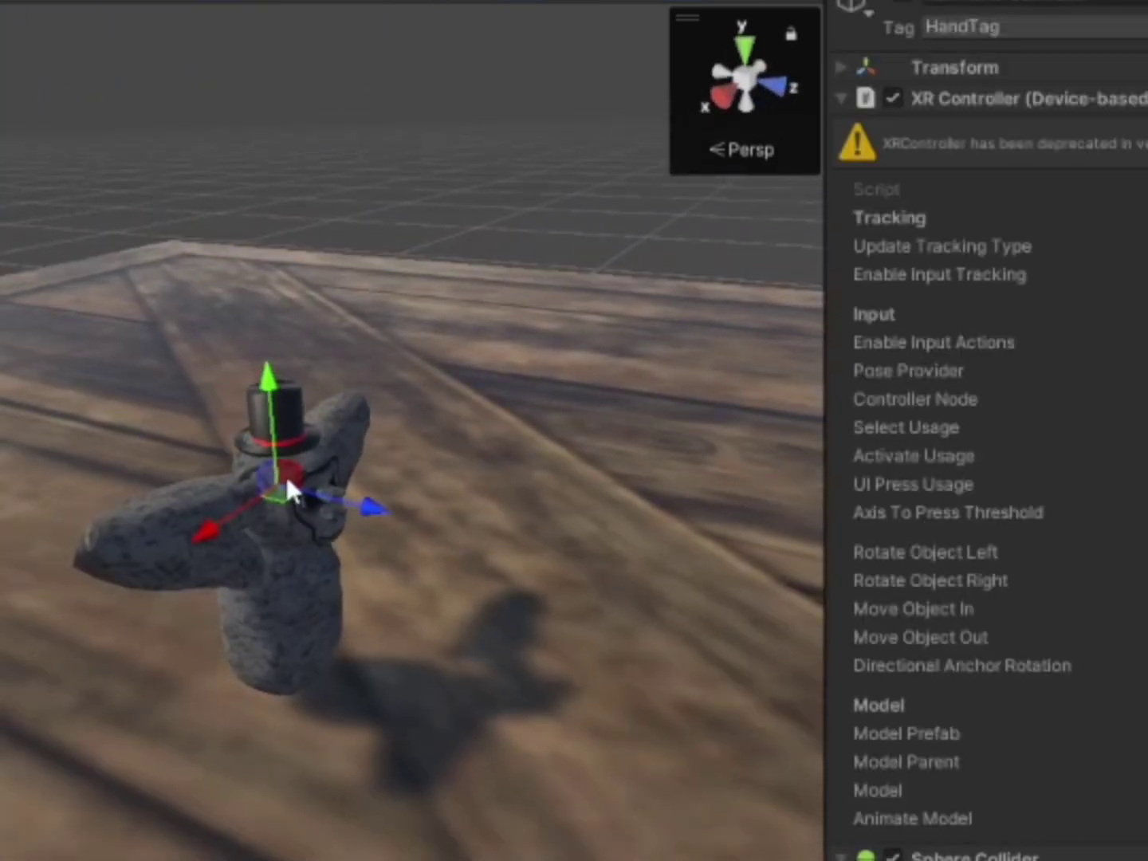
drag(290, 478, 425, 609)
right_drag(425, 609, 347, 564)
drag(346, 563, 367, 657)
right_drag(442, 666, 498, 630)
key(s)
drag(391, 590, 602, 670)
right_drag(600, 661, 709, 671)
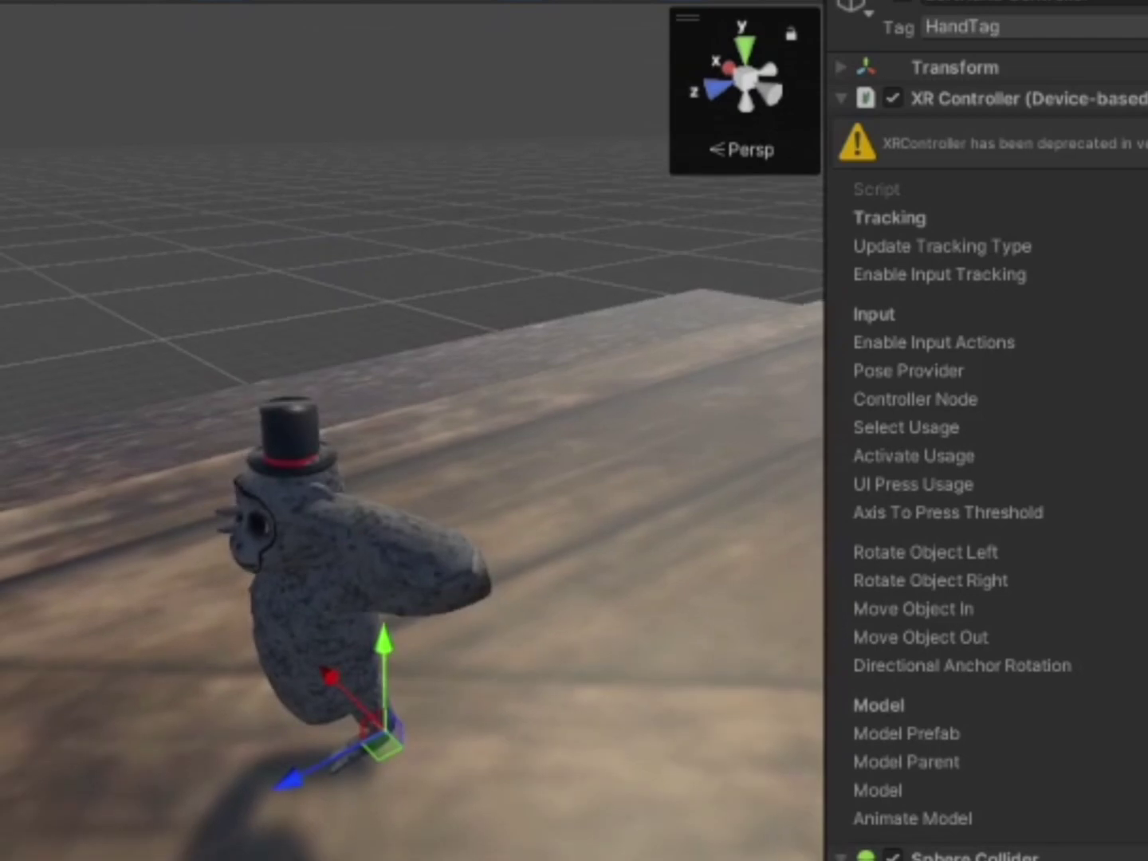
Move the right hand controller down and out from the body to test how the right IK arm bends
click(348, 520)
drag(305, 491, 416, 827)
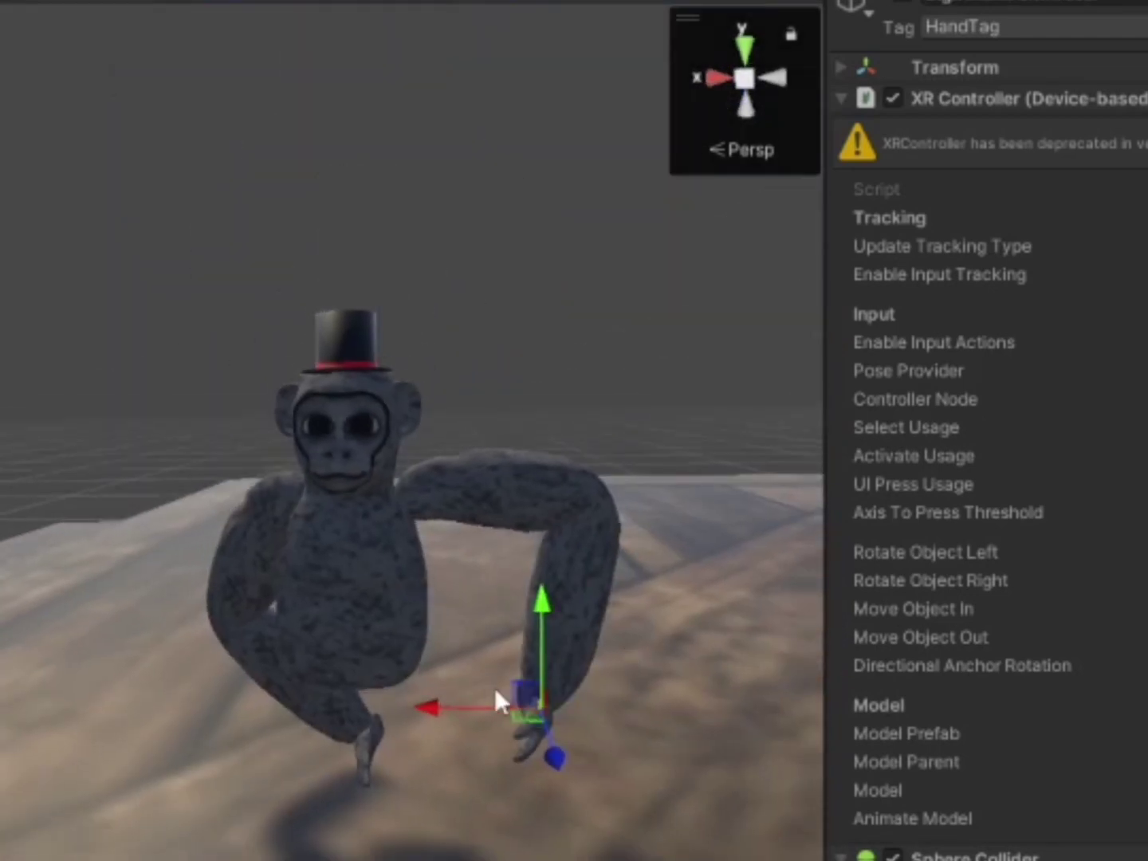
drag(526, 693, 498, 827)
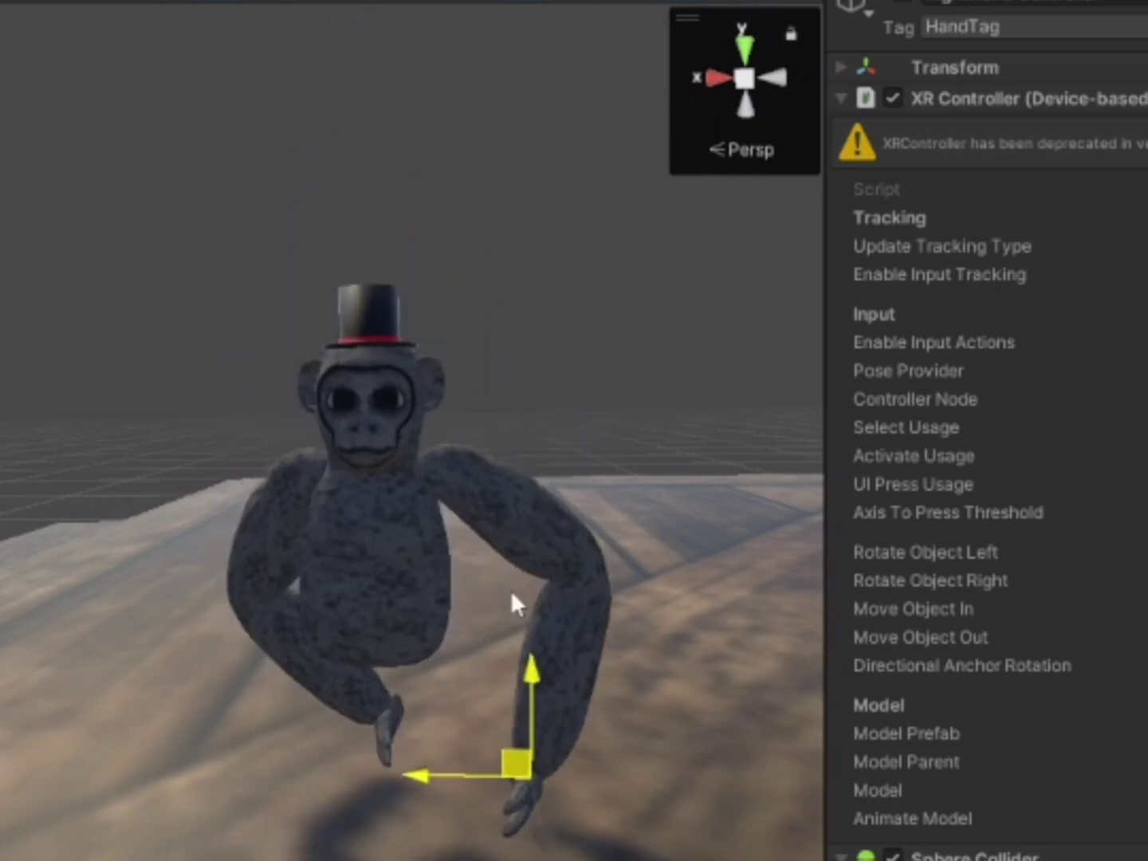
drag(510, 590, 525, 541)
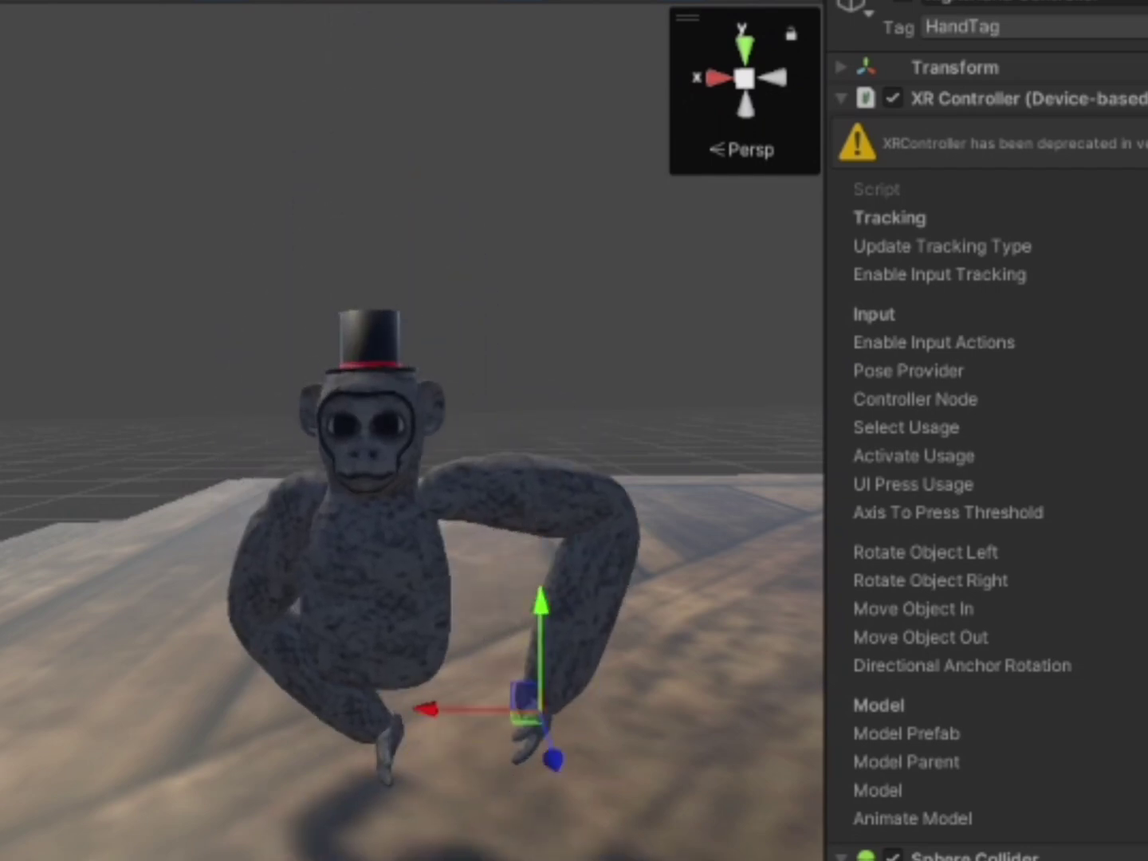
Select the gorilla player rig and try moving it to test how the whole body follows
click(476, 514)
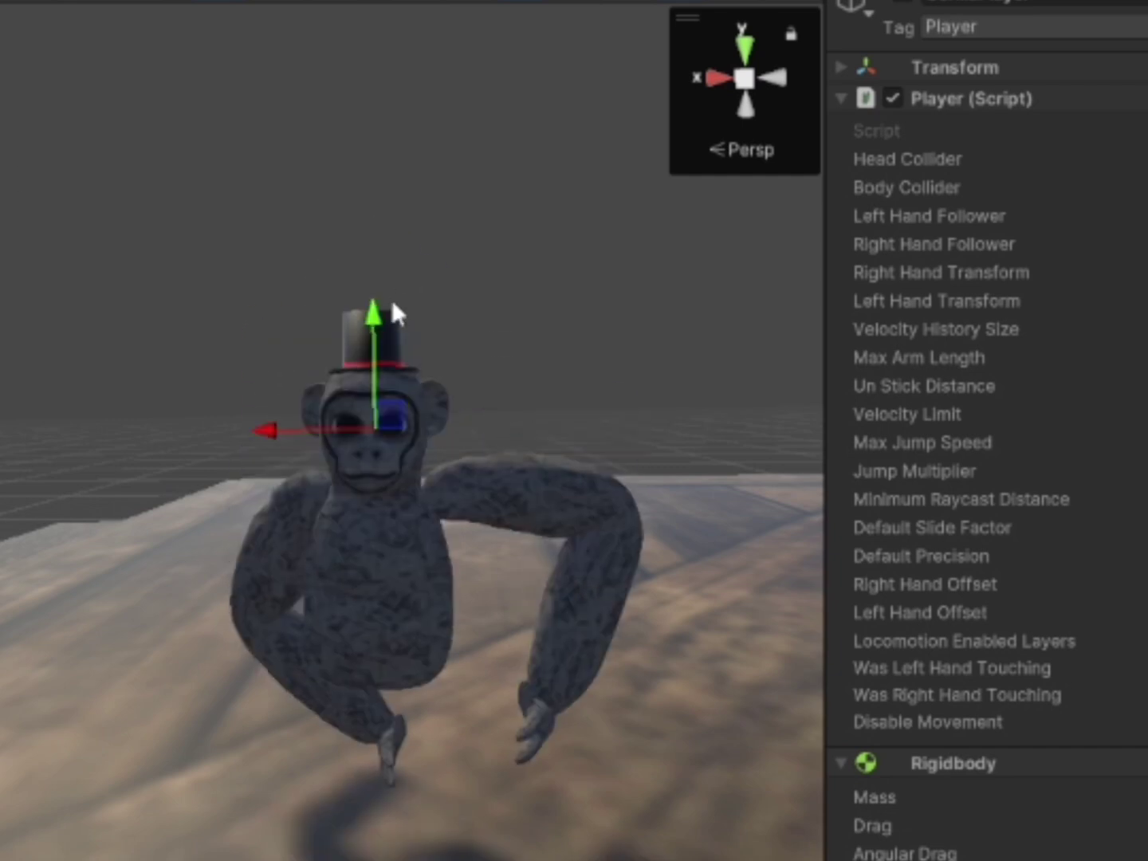
key(e)
drag(360, 397, 566, 34)
Look over the map's ground and grass block around the player
right_drag(478, 406, 82, 543)
scroll(467, 447, down, 5)
drag(466, 449, 328, 580)
right_drag(327, 575, 241, 592)
drag(291, 560, 770, 852)
right_drag(770, 851, 545, 858)
click(544, 858)
right_drag(335, 778, 312, 765)
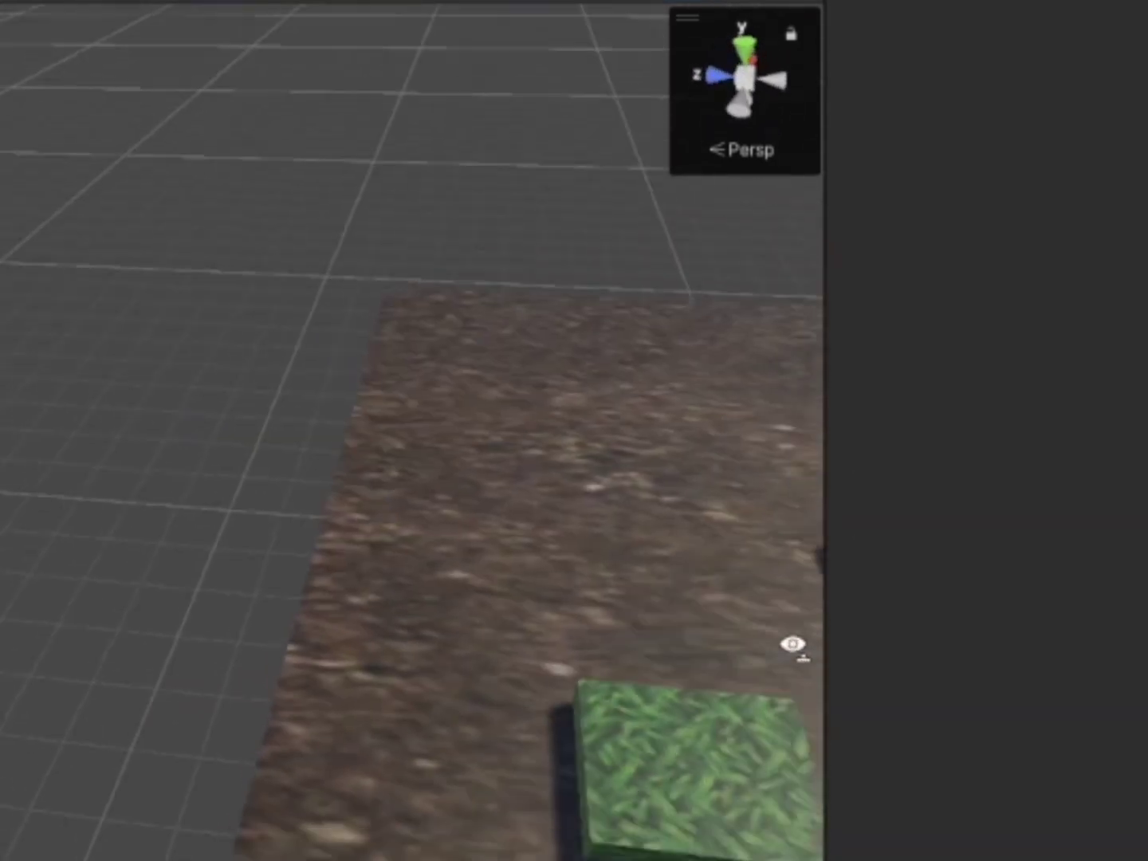